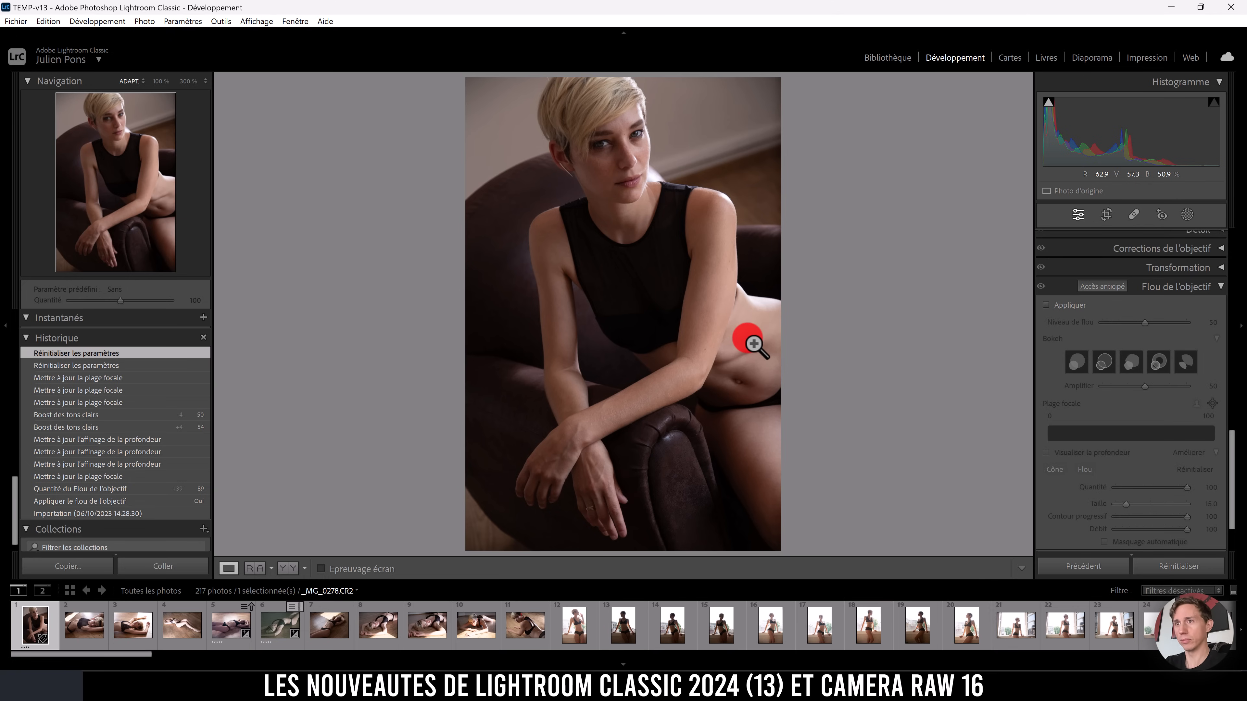
Step: Check the installed Lightroom Classic and Camera Raw version information
left_click(325, 21)
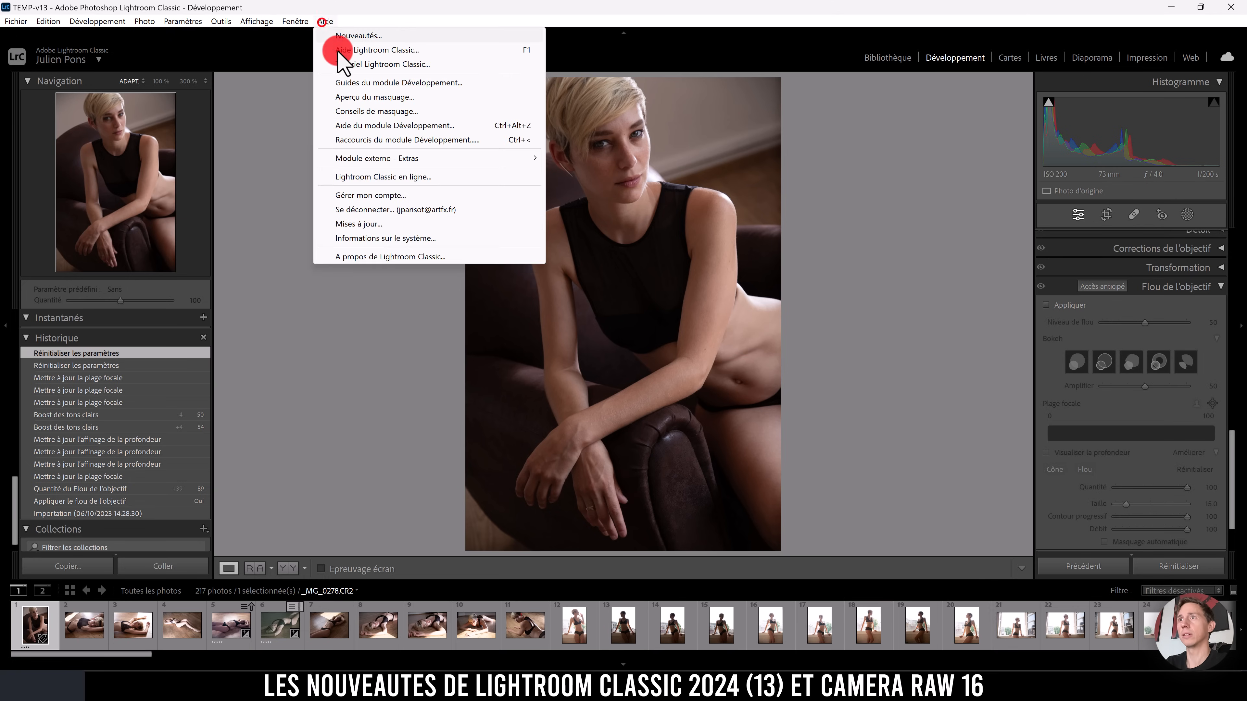
left_click(387, 254)
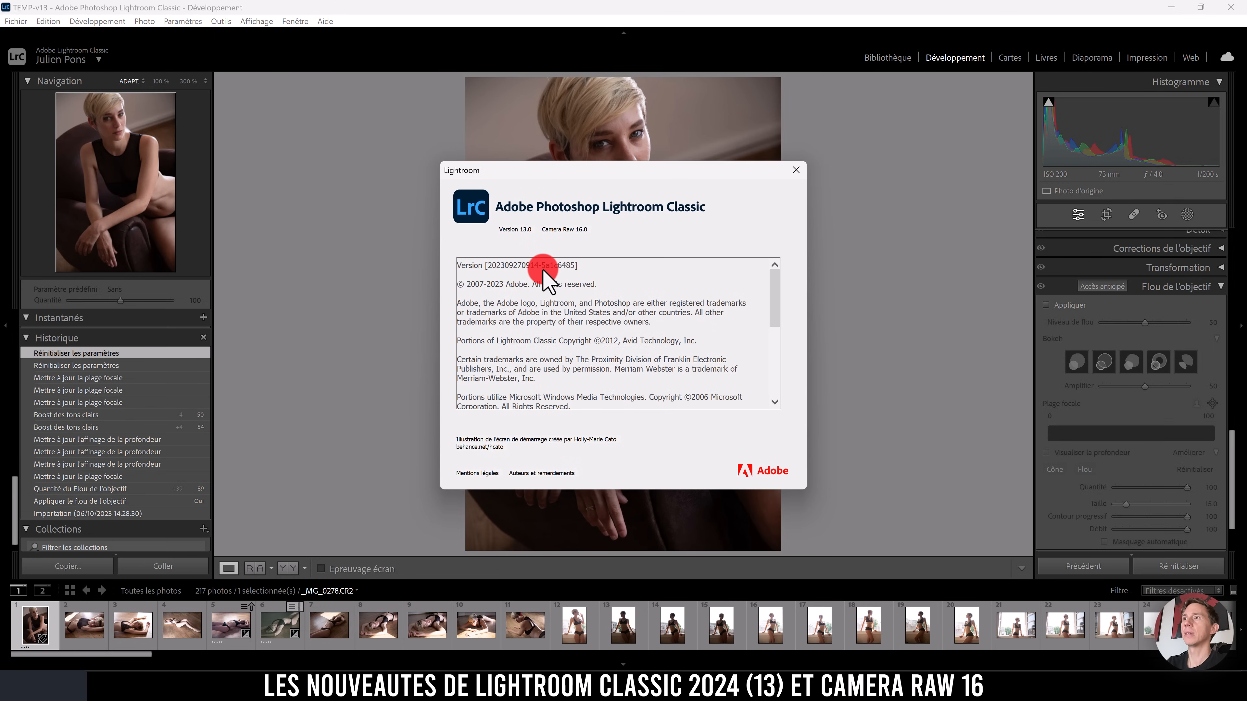
left_click(796, 170)
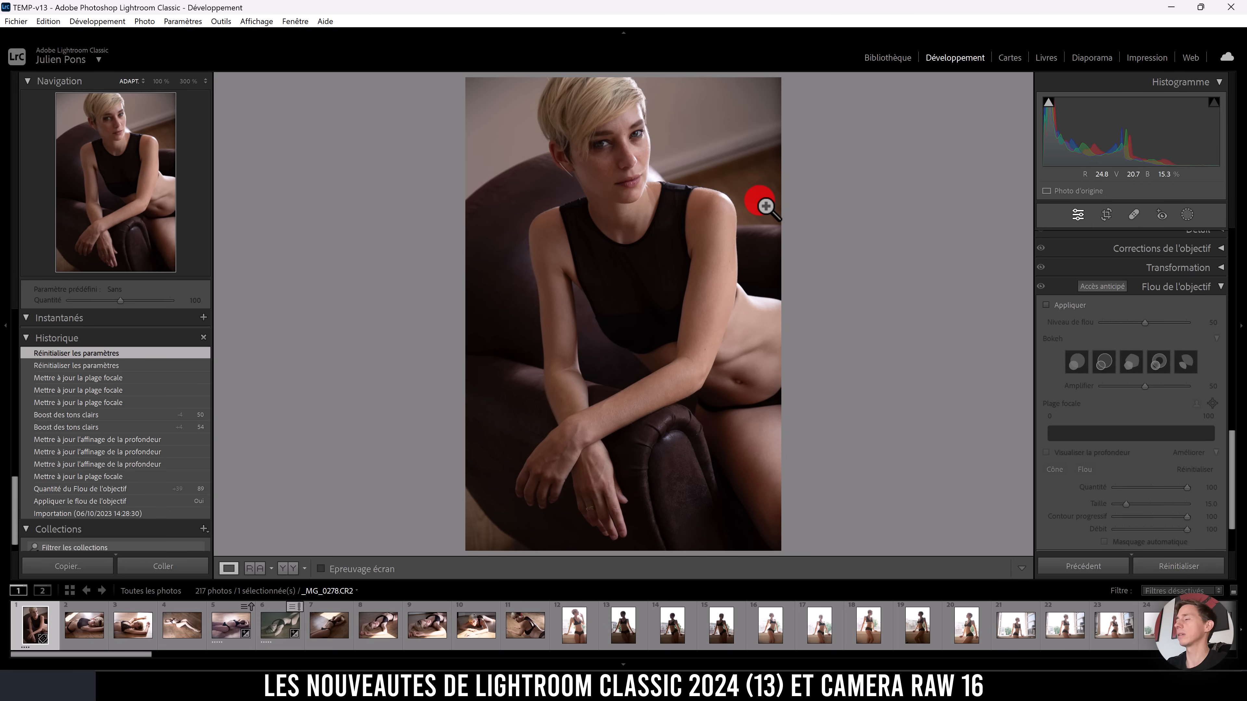
Step: Display the Couleur du point settings of the colour mixer (Mélangeur de couleurs)
mouse_move(1232, 436)
left_mouse_down()
mouse_move(1221, 236)
mouse_move(1233, 451)
left_mouse_up()
left_click_drag(1227, 510, 1235, 479)
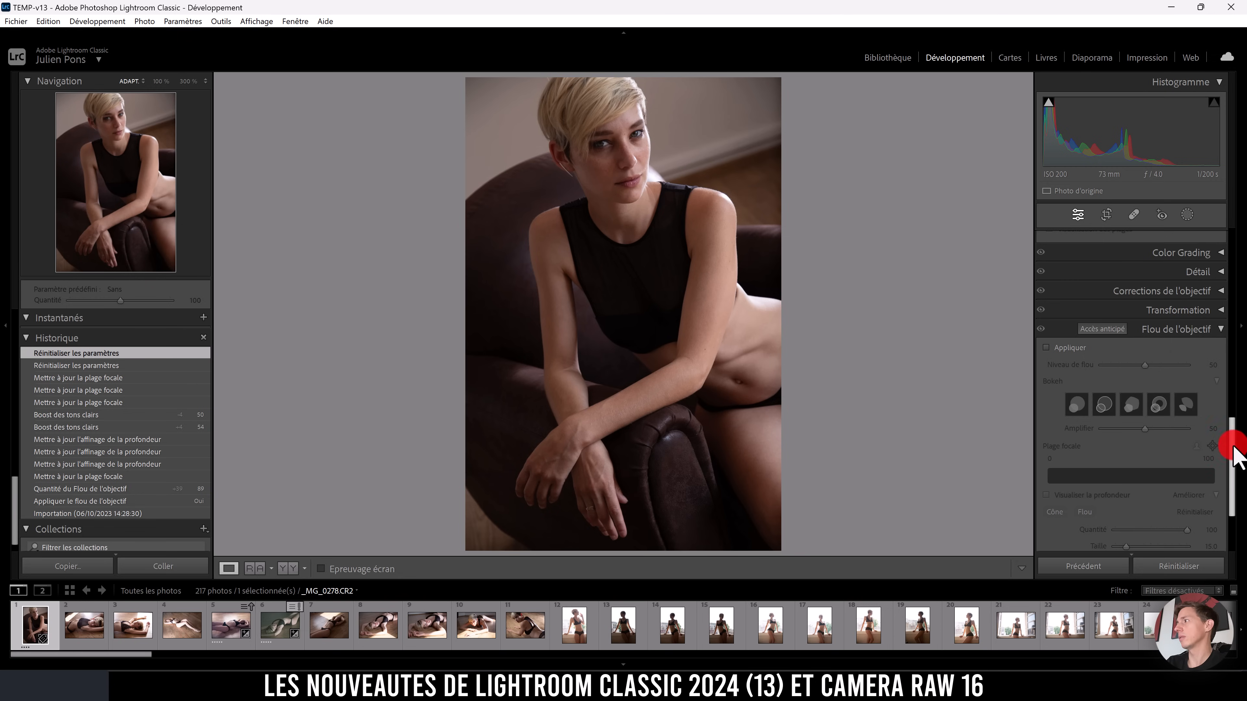
left_click_drag(1233, 440, 1197, 312)
left_click(1106, 299)
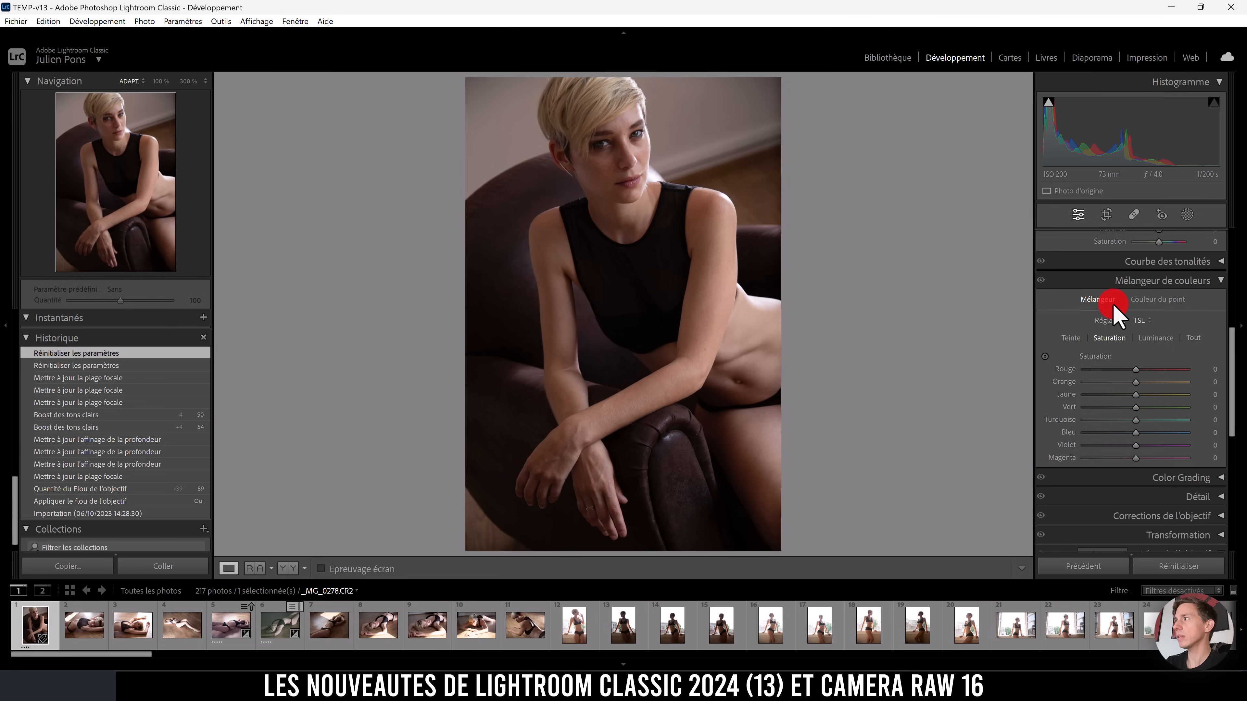
left_click(1154, 301)
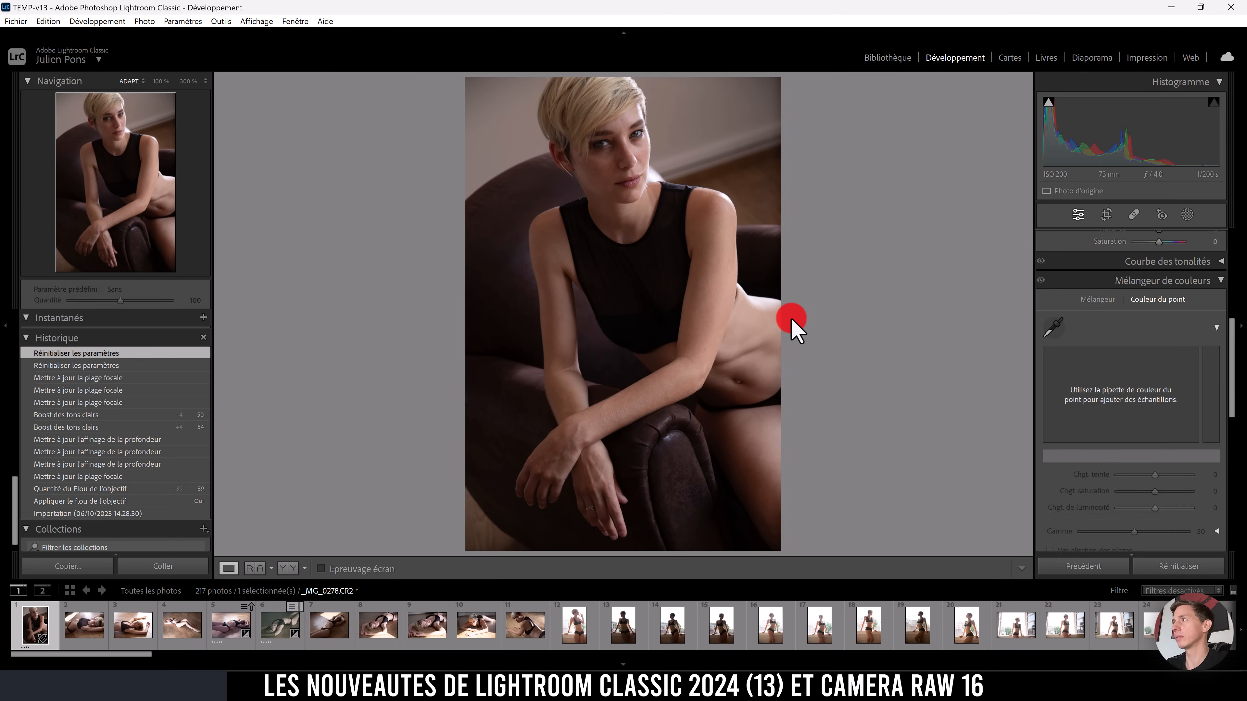
Step: Apply the lens blur (Flou de l'objectif) to the portrait and preview its depth map, then return to the normal view
left_click_drag(1231, 352, 1228, 473)
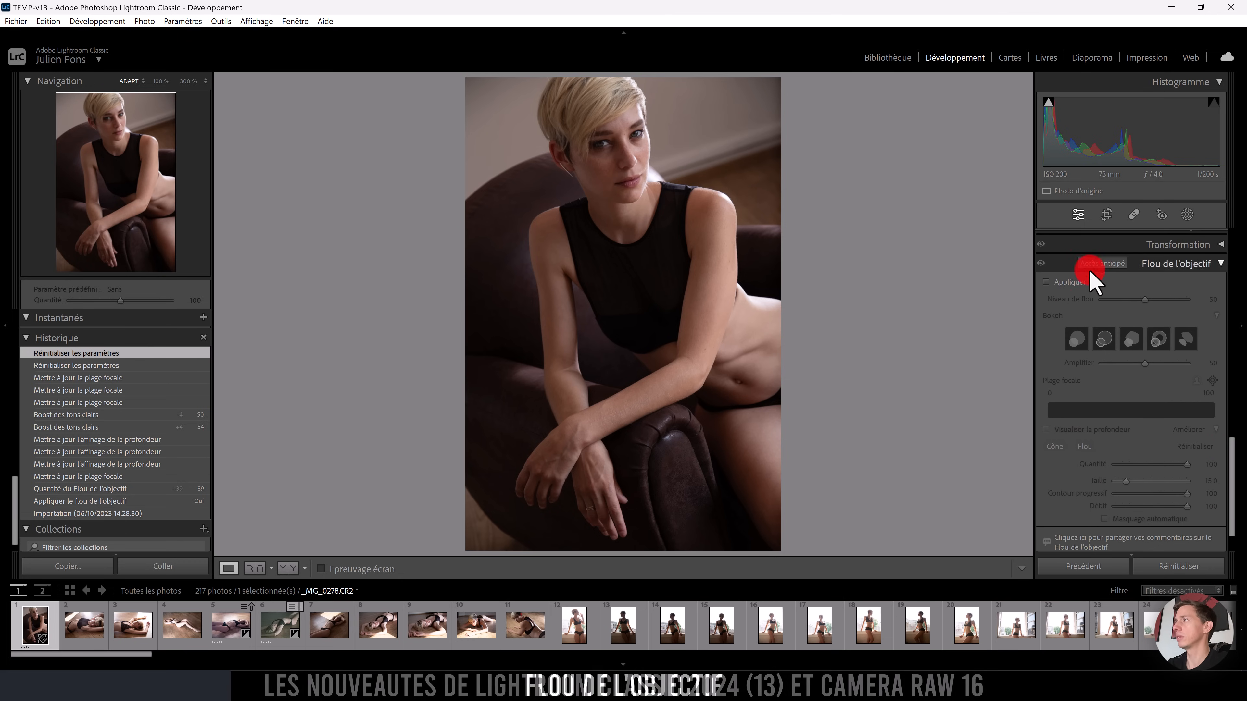
left_click(1047, 282)
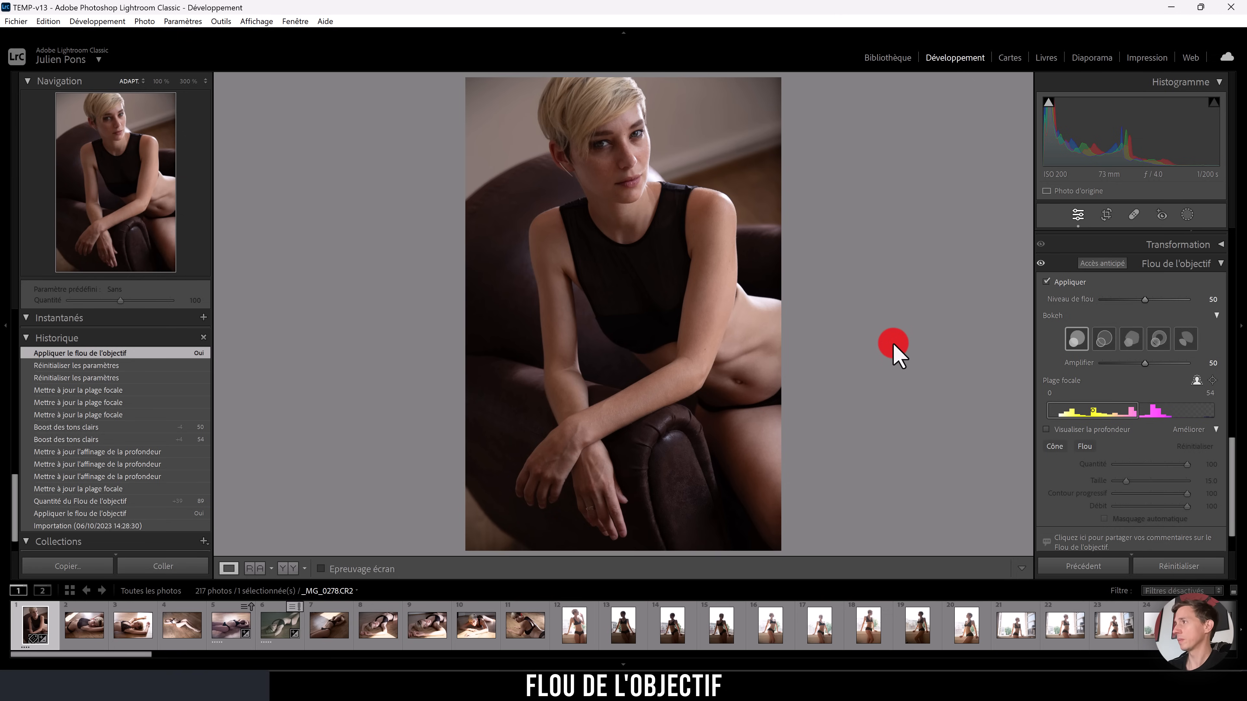
left_click(1046, 429)
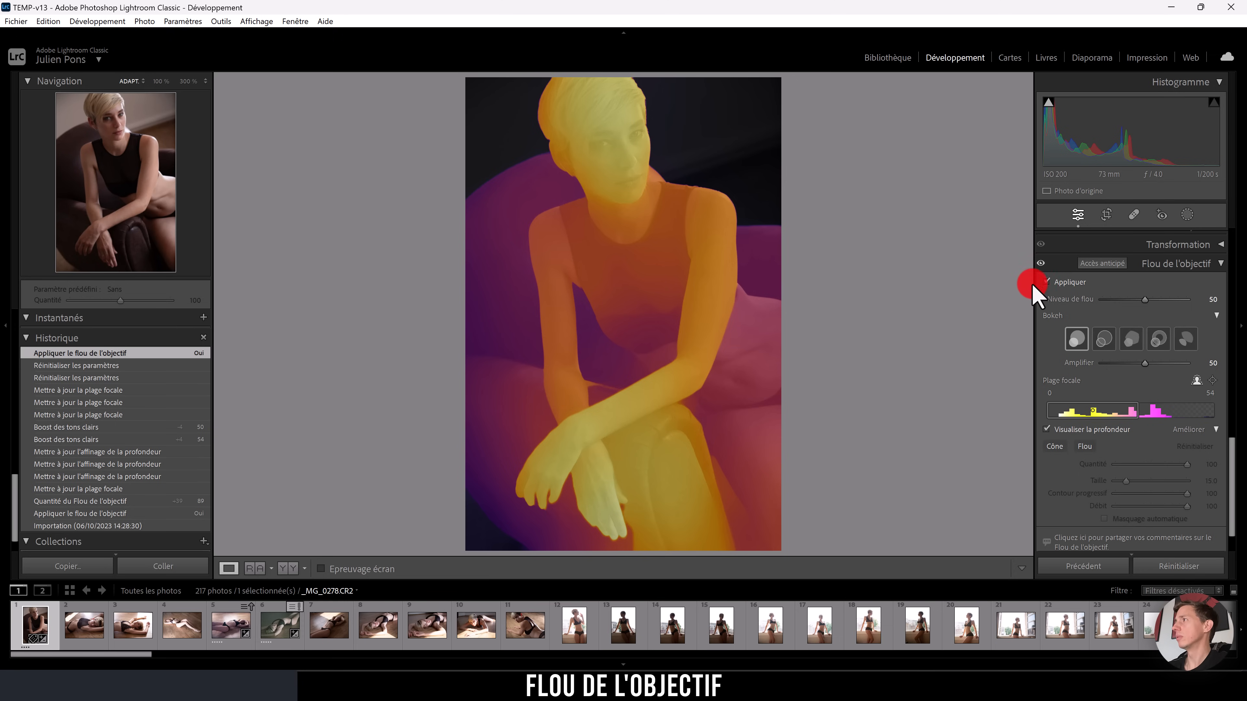
left_click(1046, 429)
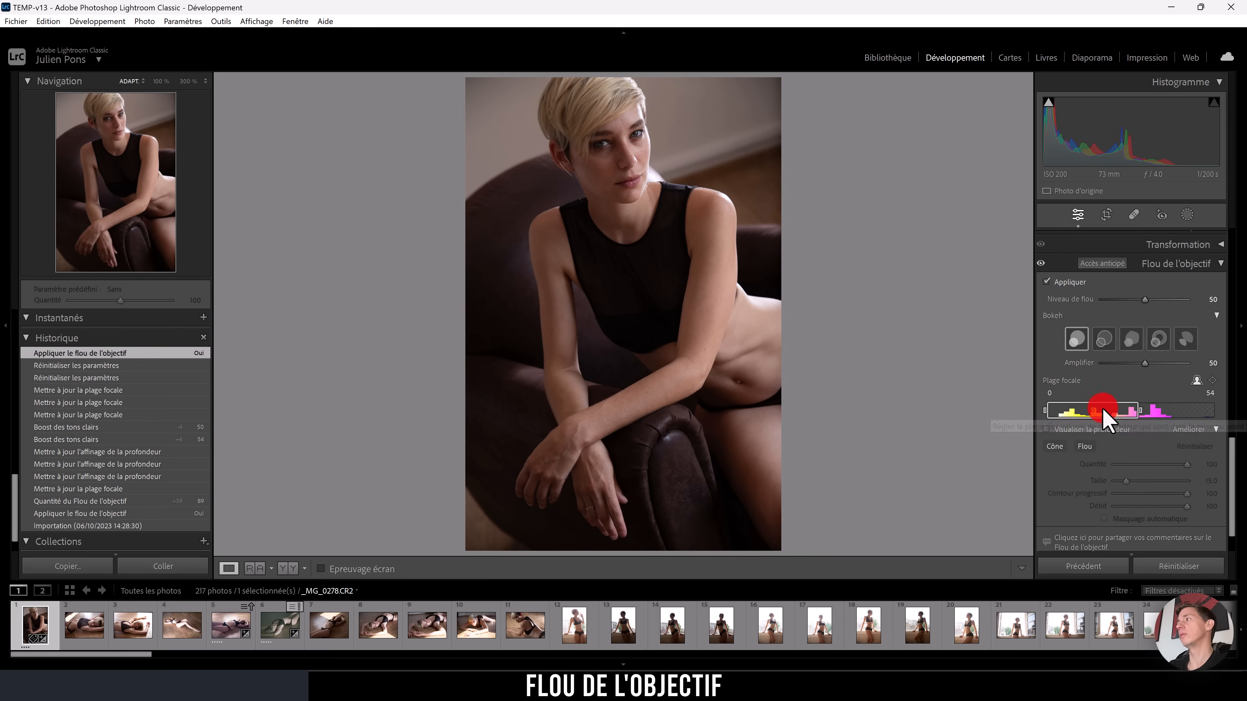
Step: Set the lens blur amount (Niveau de flou) to 97 and shift the focal range to the background depths, 58 to 96
left_click_drag(1147, 300, 1203, 311)
left_click(1060, 414)
left_click_drag(1068, 421, 1214, 419)
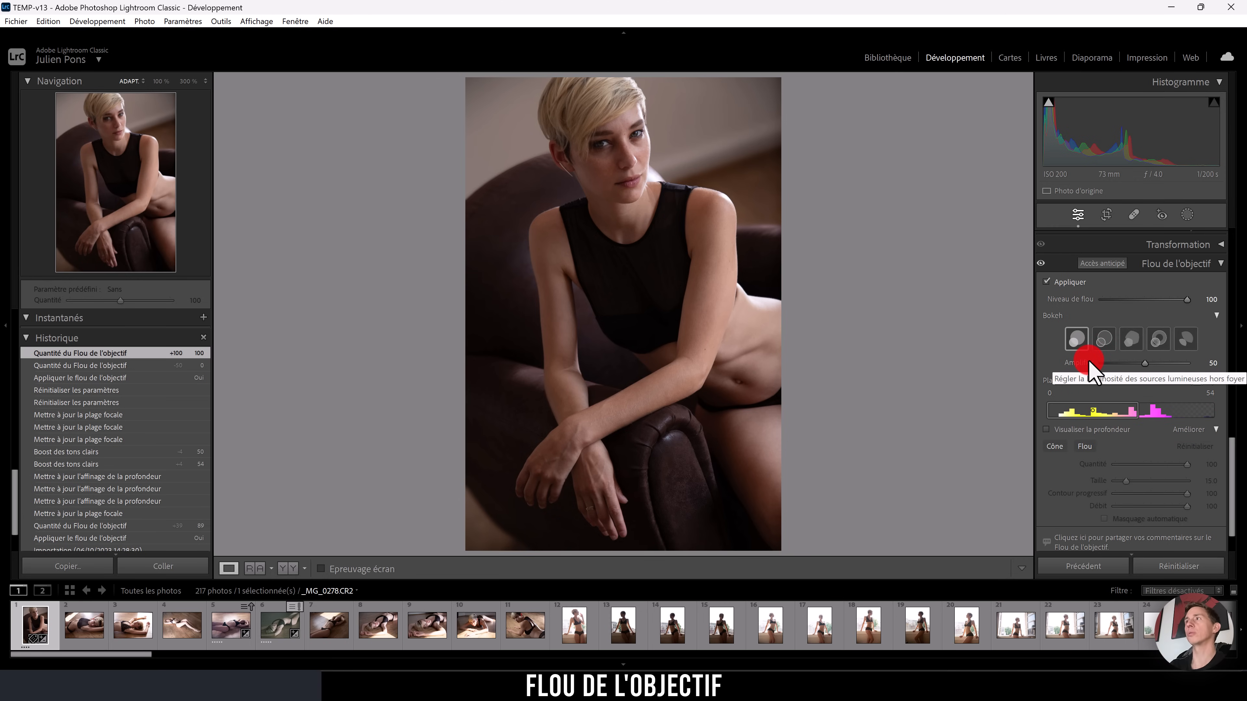
mouse_move(1186, 299)
left_mouse_down()
mouse_move(1113, 302)
mouse_move(1190, 308)
left_mouse_up()
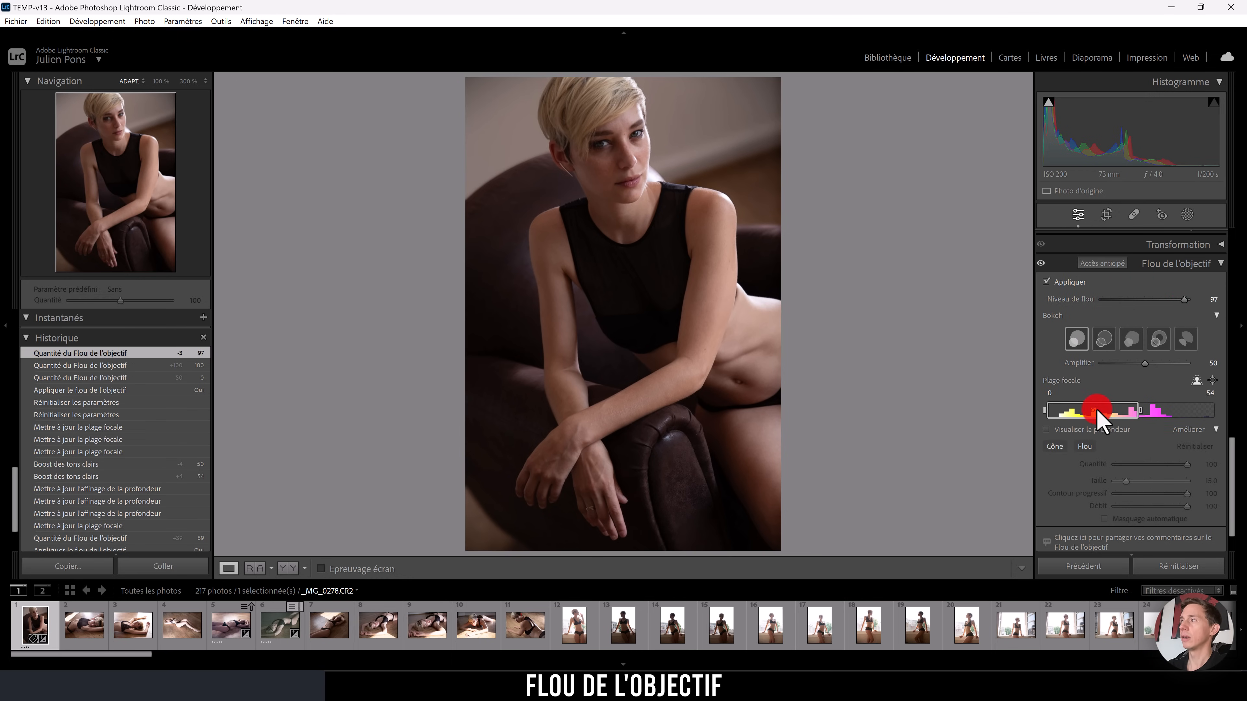
left_click_drag(1139, 411, 1209, 409)
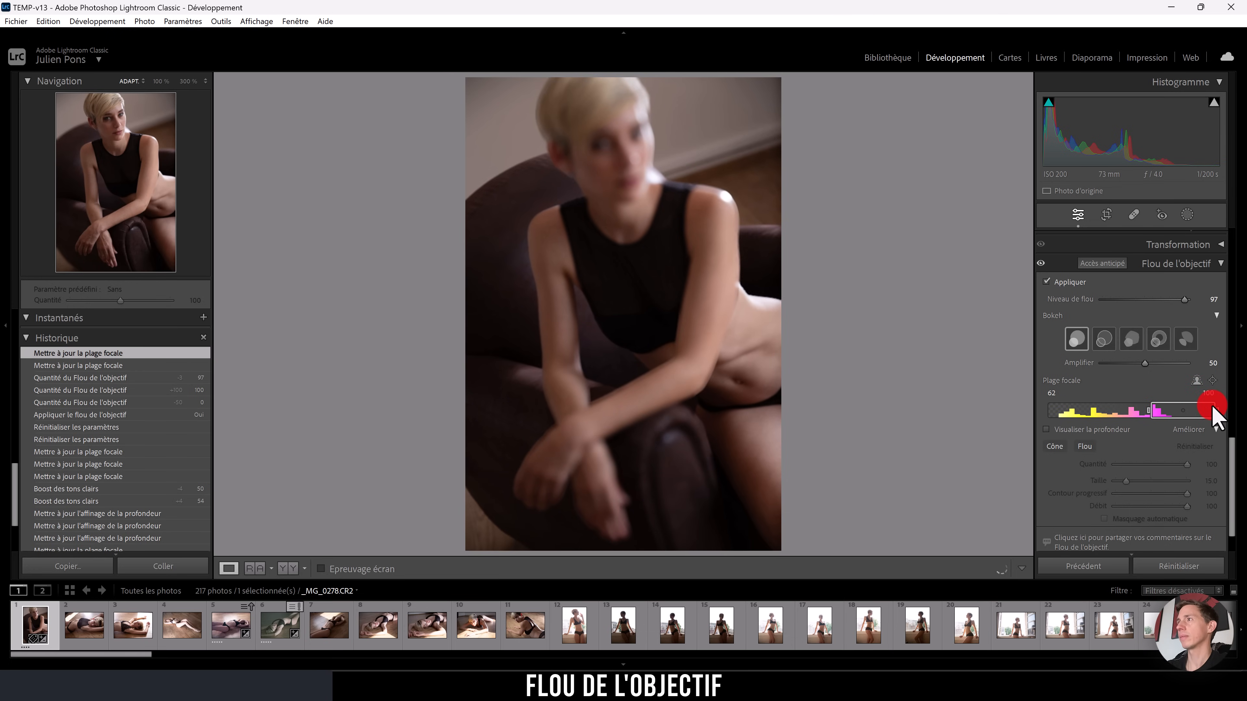
left_click_drag(1218, 410, 1203, 415)
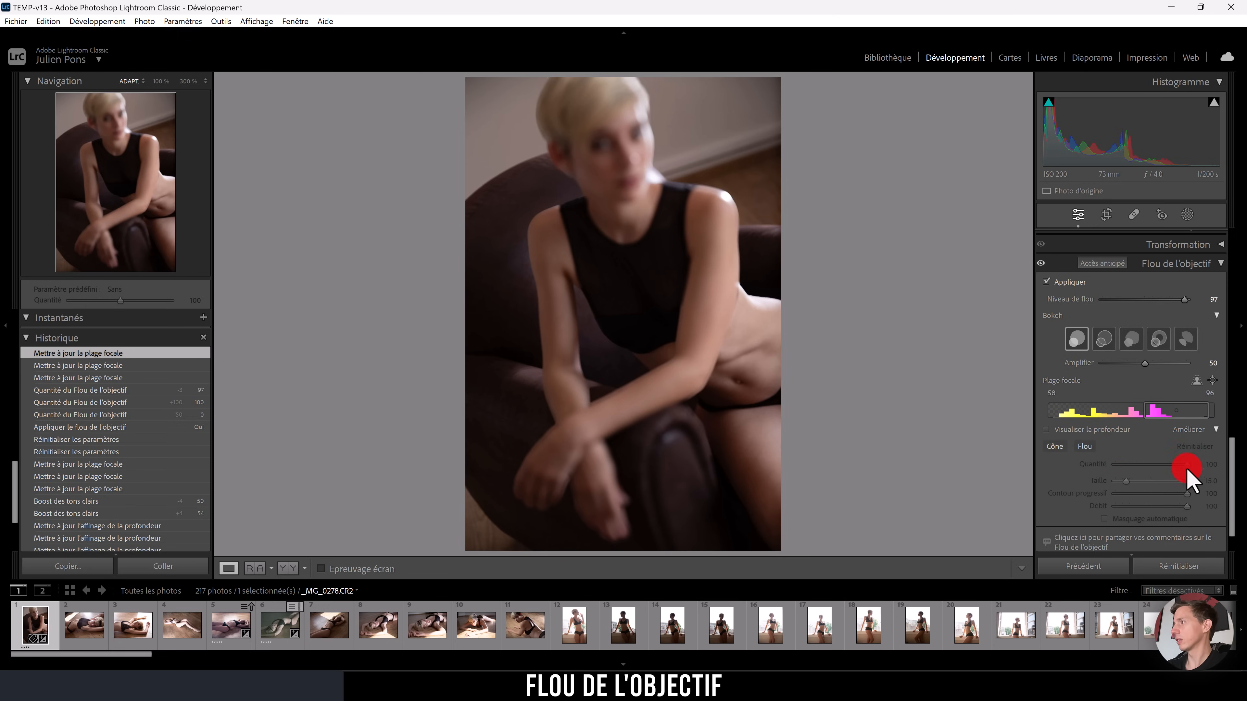
Step: Paint with the Flou refinement brush over the woman's hip, thigh and forearms, keeping size 15.0 and quantity 100
scroll(1233, 467, "down", 1)
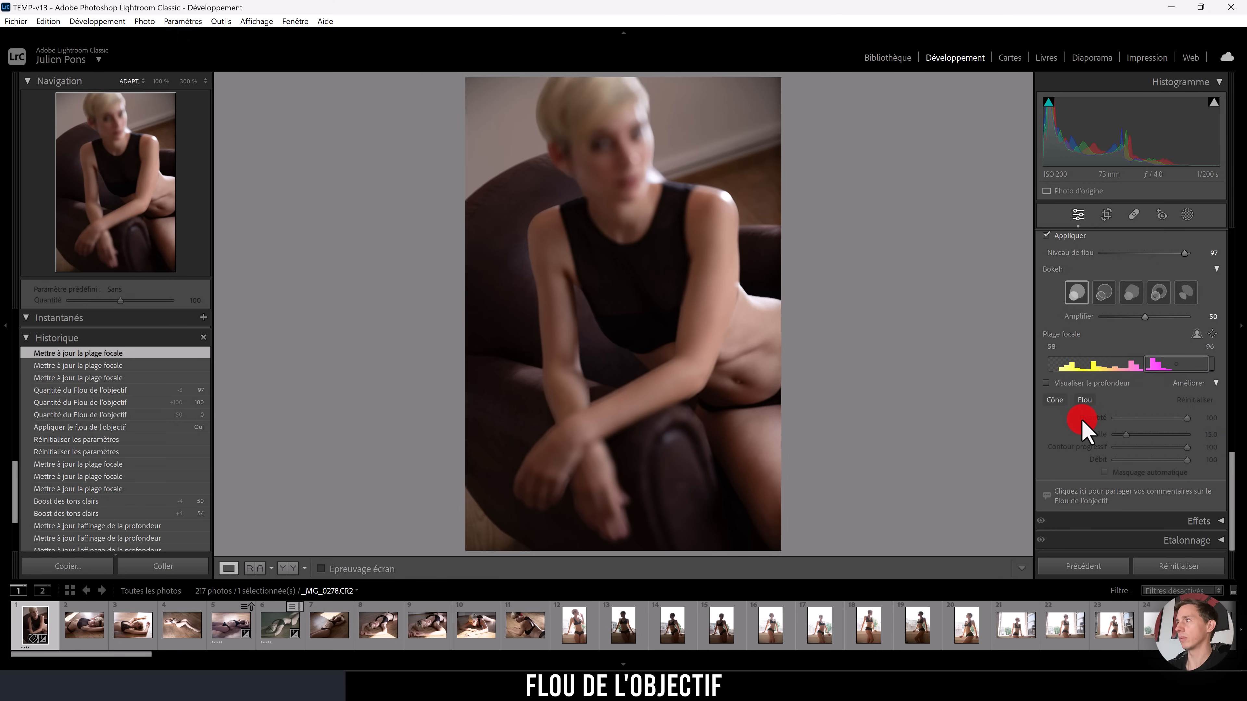
left_click(1082, 398)
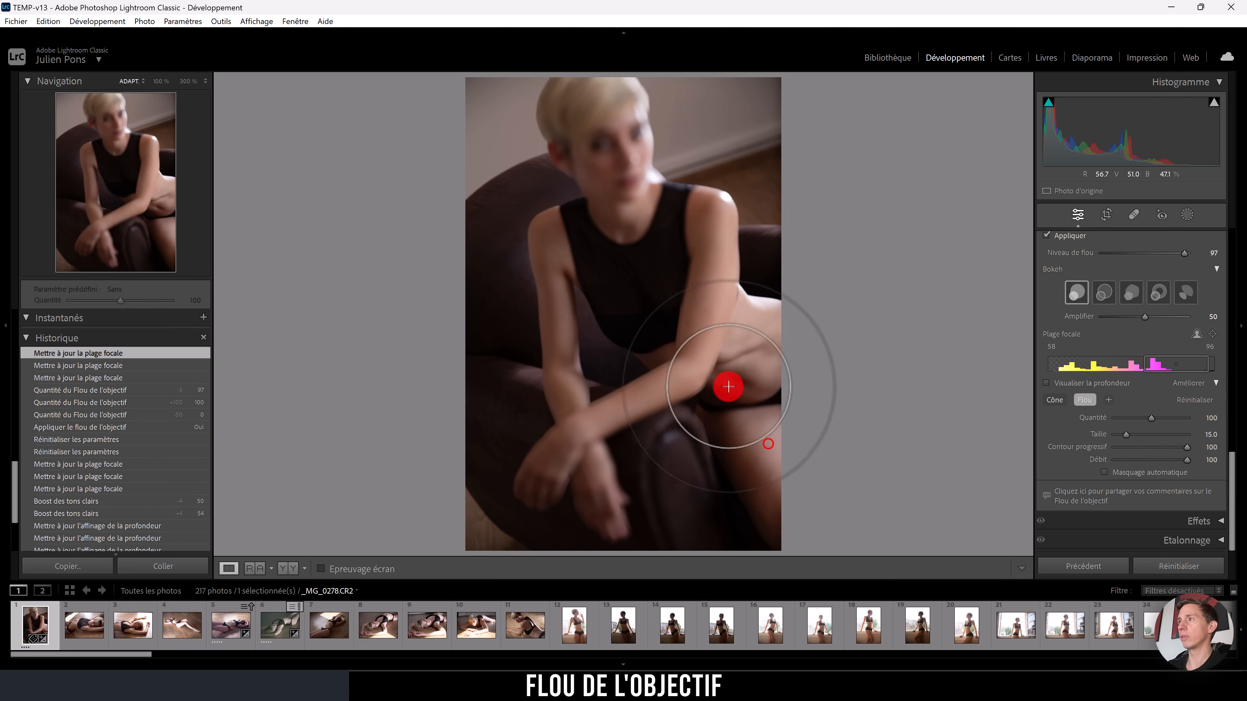
left_click_drag(696, 373, 936, 529)
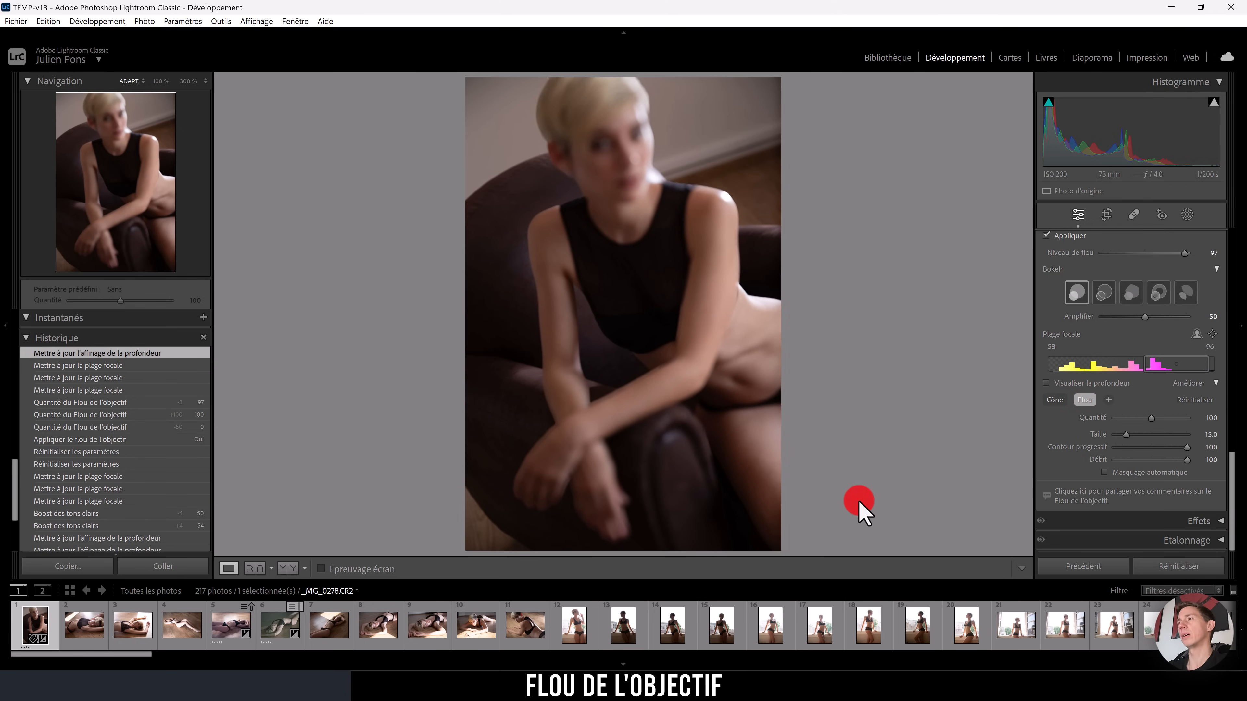
left_click(532, 408)
left_click(553, 399)
left_click_drag(615, 415, 495, 466)
left_click(1078, 410)
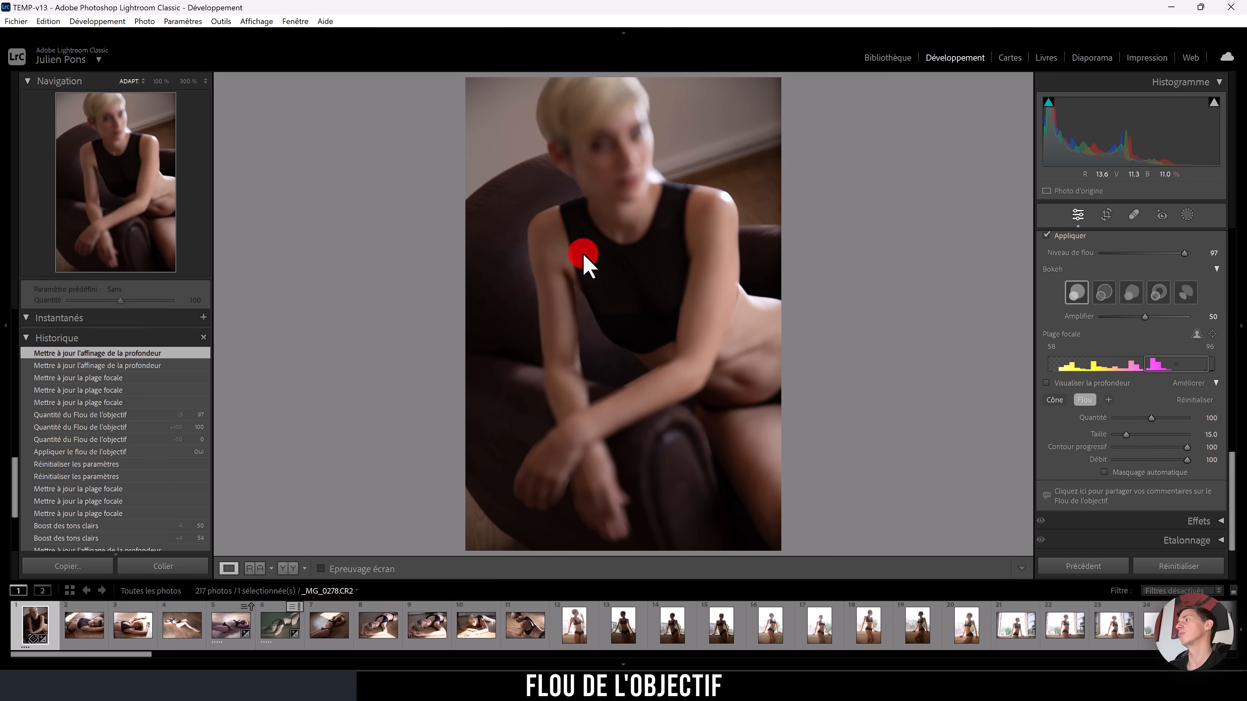
Step: Move the focal range to the foreground depths, 5 to 37, and set the blur amount to 100
left_click_drag(1171, 366, 1112, 365)
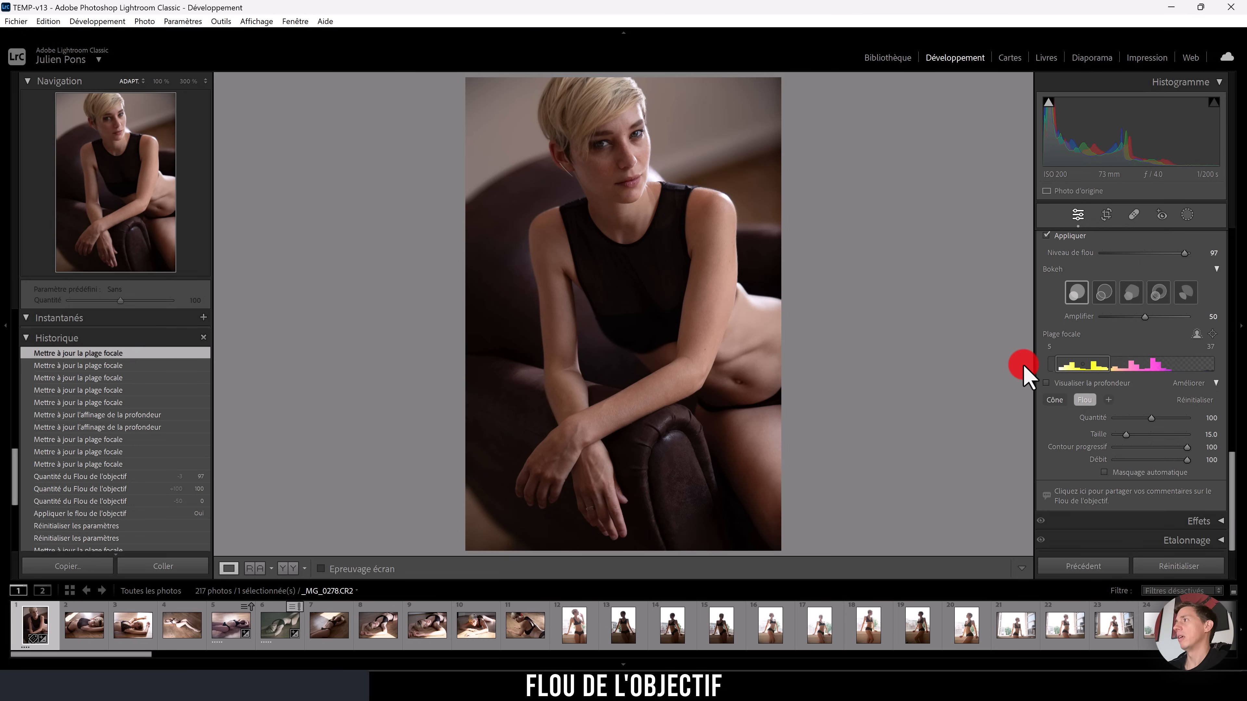
mouse_move(1184, 253)
left_mouse_down()
mouse_move(1120, 254)
mouse_move(1192, 256)
left_mouse_up()
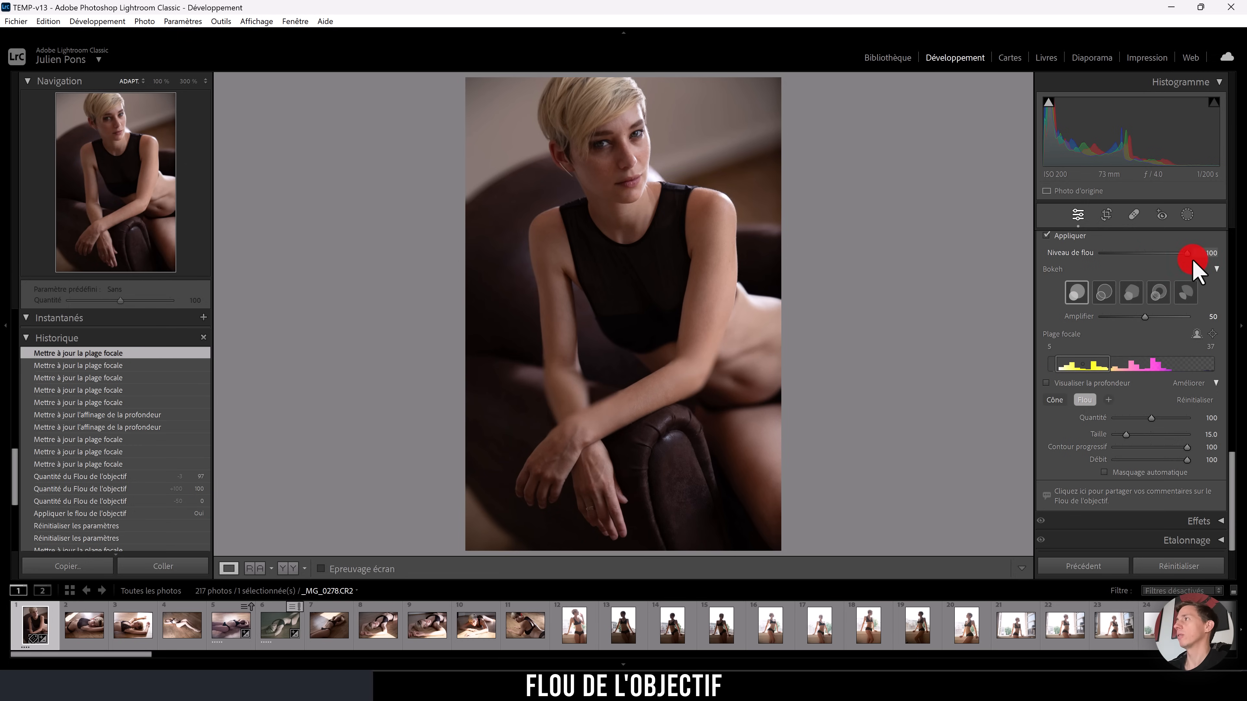
Step: Try each bokeh shape in turn, return to Cercle, and set the bokeh's Amplifier value to 56
left_click(1106, 294)
left_click(1133, 294)
left_click(1160, 294)
left_click(1187, 294)
left_click(1077, 293)
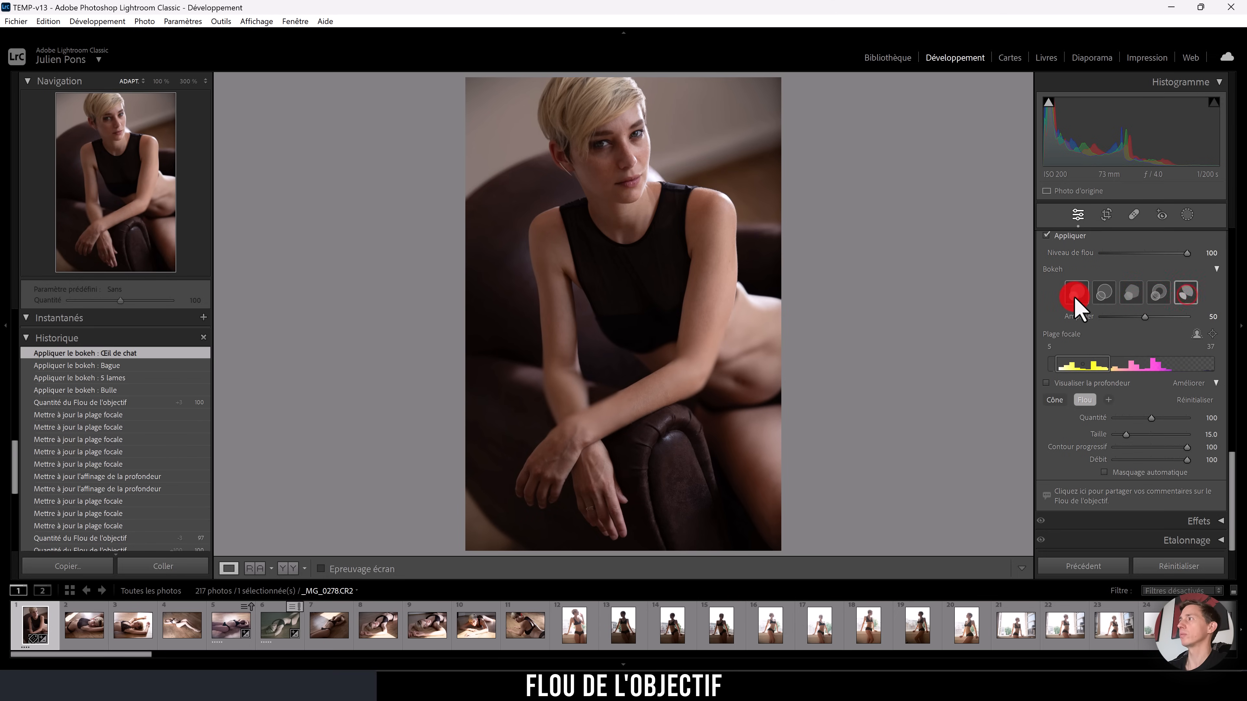
mouse_move(1150, 316)
left_mouse_down()
mouse_move(1192, 317)
mouse_move(1107, 315)
mouse_move(1150, 317)
left_mouse_up()
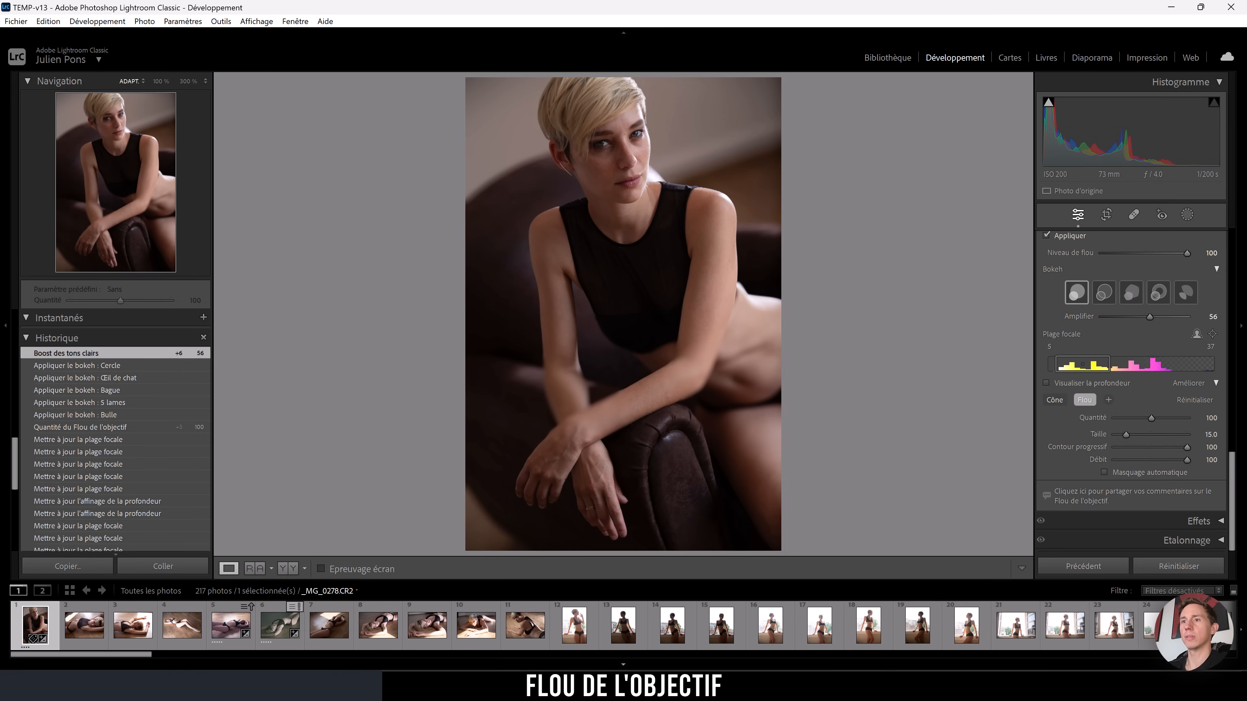
Step: Select the armchair photo _MG_0586.CR2 and apply the lens blur to it
left_click_drag(96, 654, 162, 655)
left_click(898, 625)
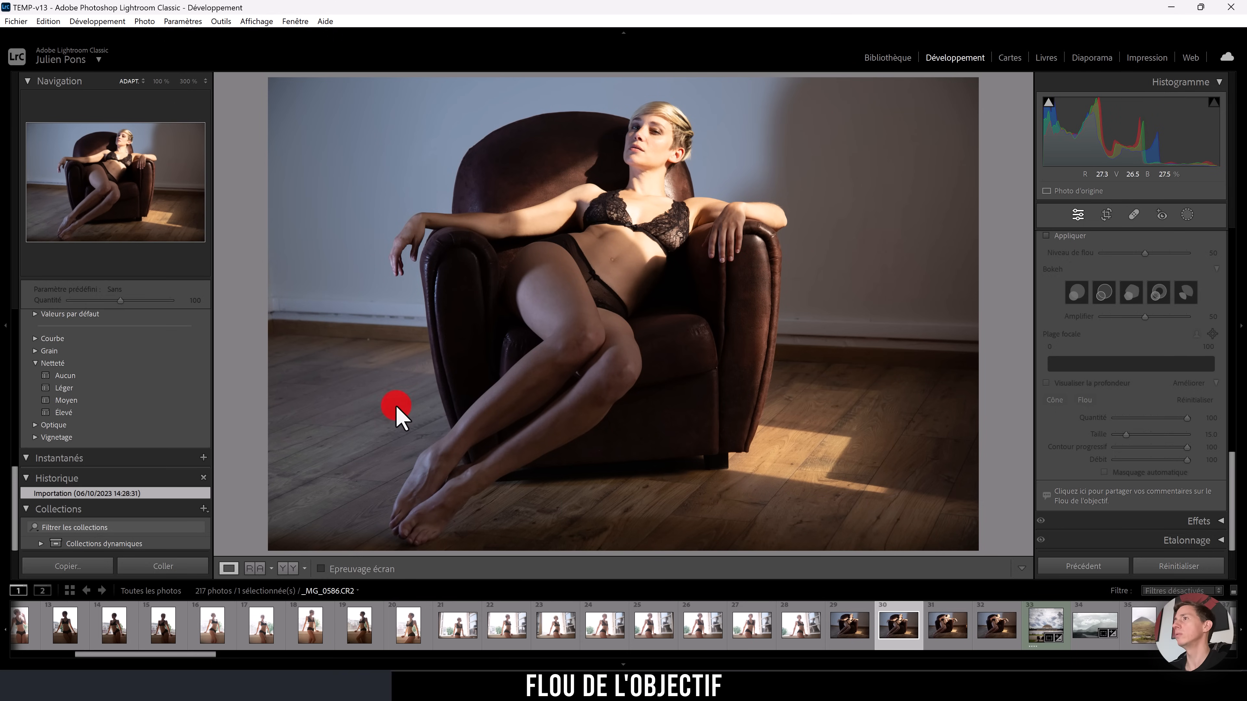
left_click(1055, 236)
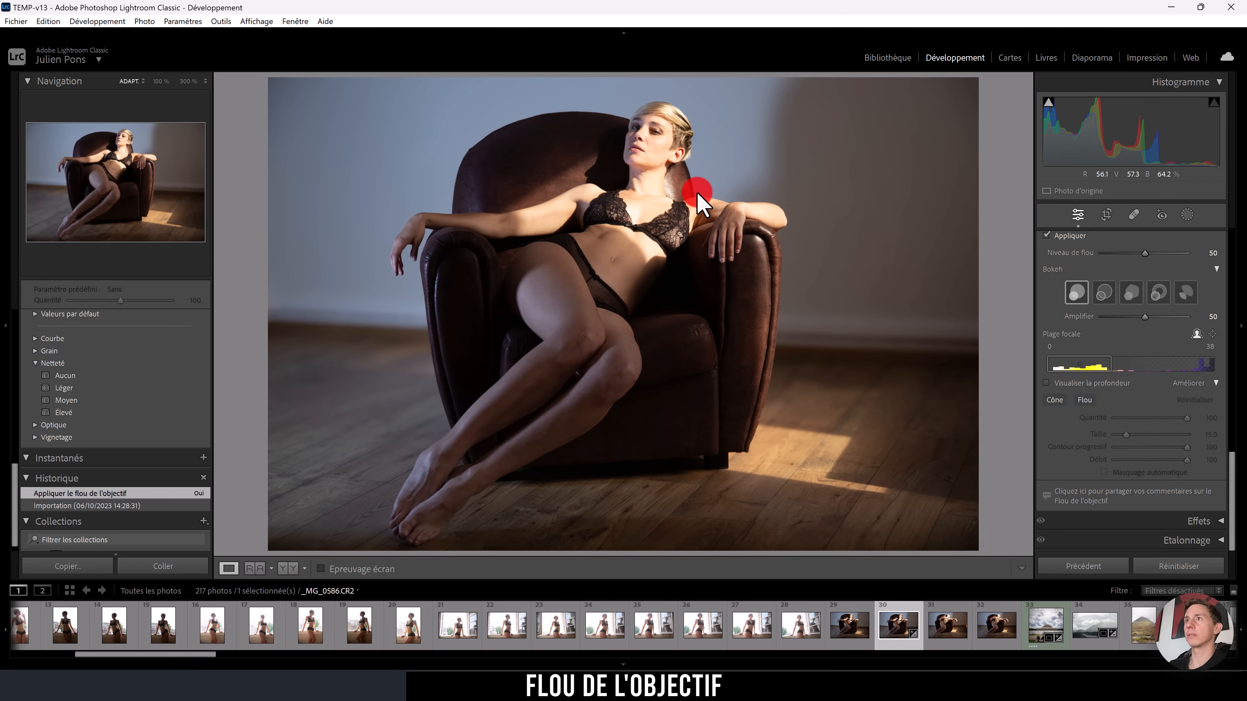
Step: Try different focal ranges on the armchair photo and settle on 0 to 56
mouse_move(1092, 365)
left_mouse_down()
mouse_move(1228, 366)
mouse_move(1086, 368)
mouse_move(1116, 367)
left_mouse_up()
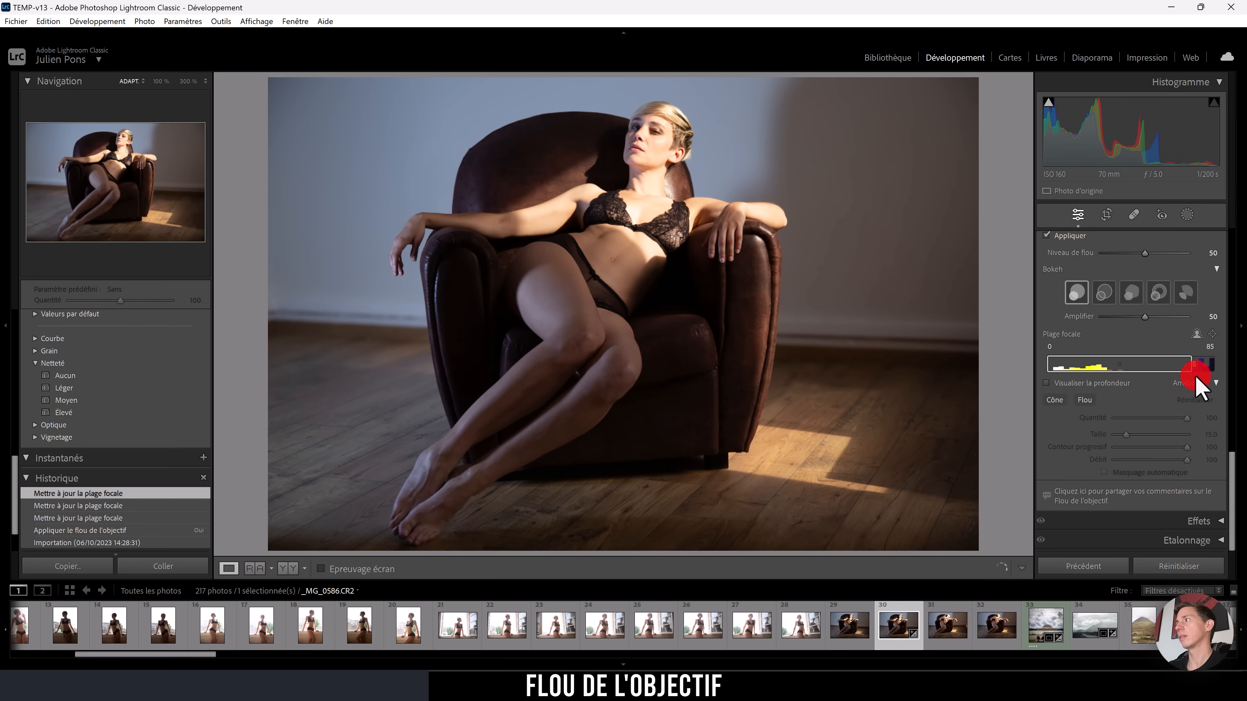
left_click_drag(1148, 377, 1121, 370)
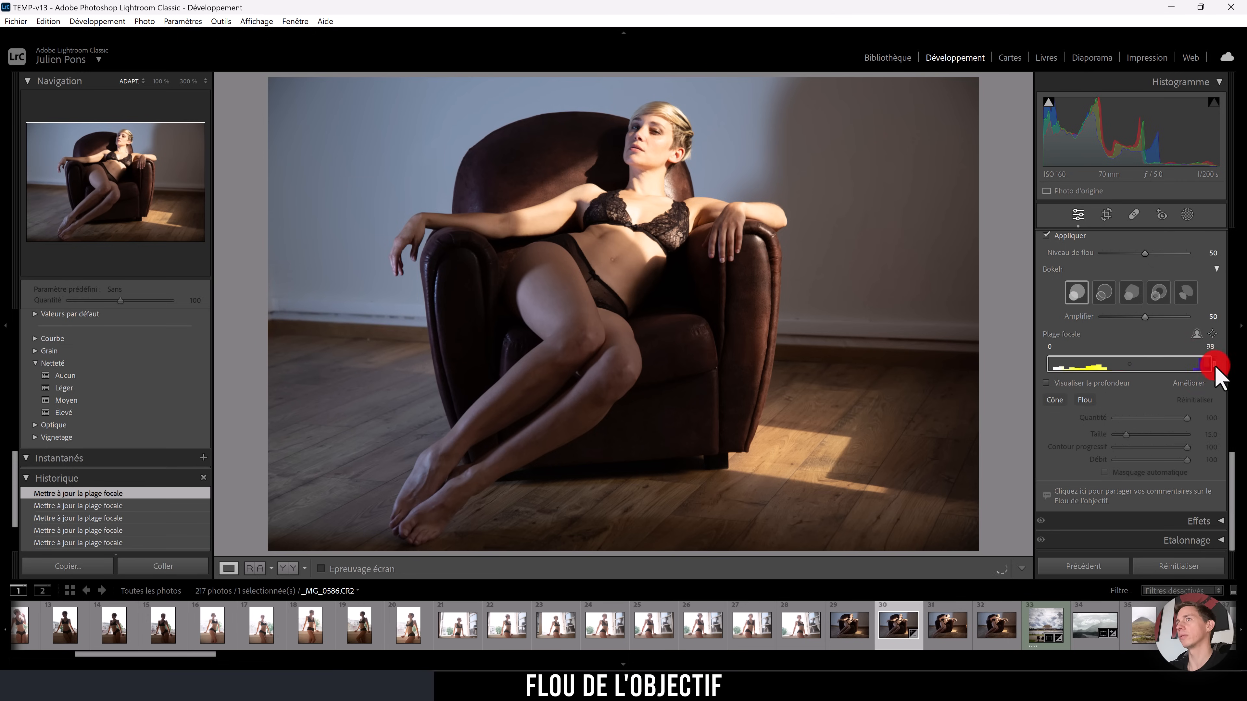
left_click_drag(1182, 367, 1136, 368)
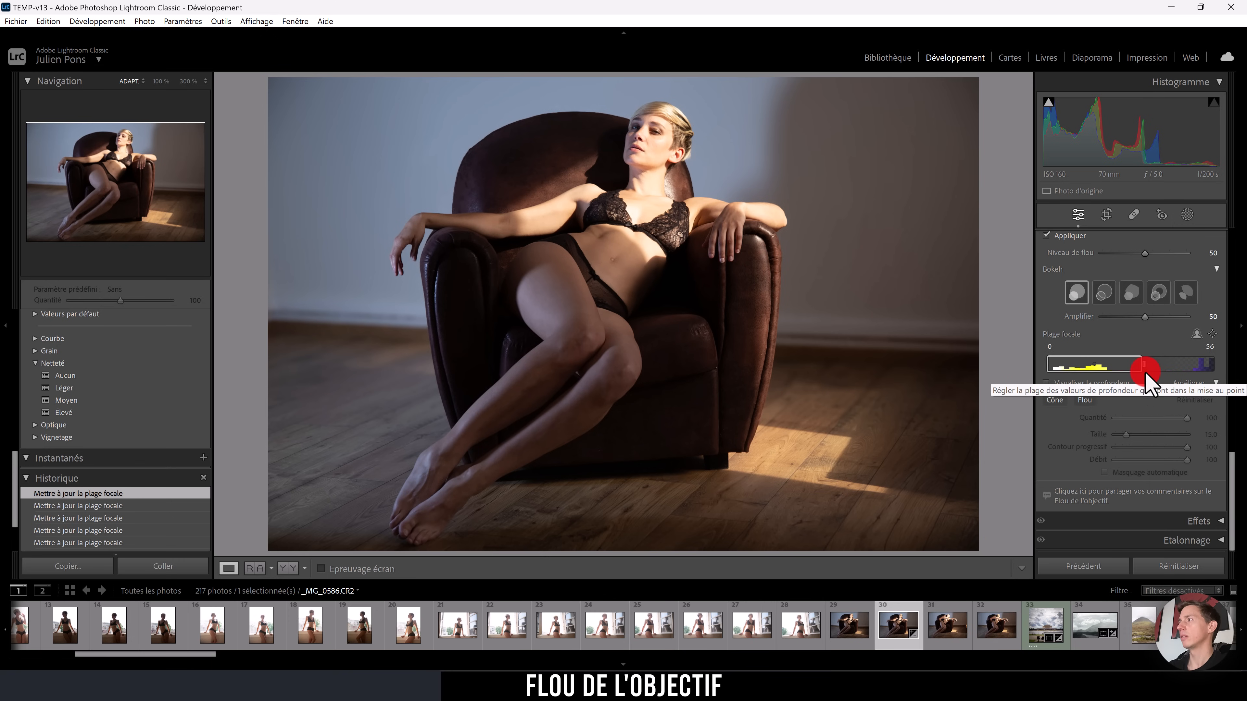
Step: Compare the bokeh shapes on the armchair photo, settle on Cercle, and set Amplifier to 91
left_click(1100, 294)
left_click(1131, 294)
left_click(1158, 294)
left_click(1184, 294)
left_click(1102, 294)
left_click(1076, 294)
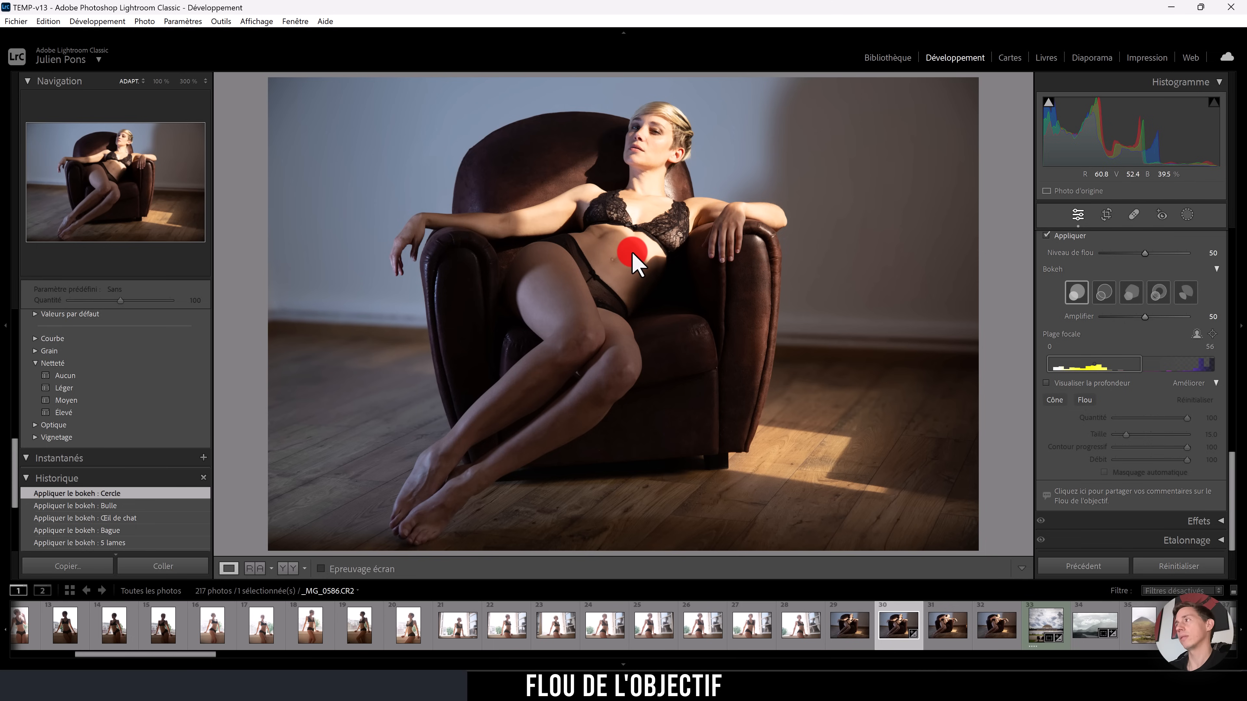
left_click(1102, 294)
left_click(1128, 294)
left_click(1187, 293)
left_click(1130, 294)
left_click(1078, 293)
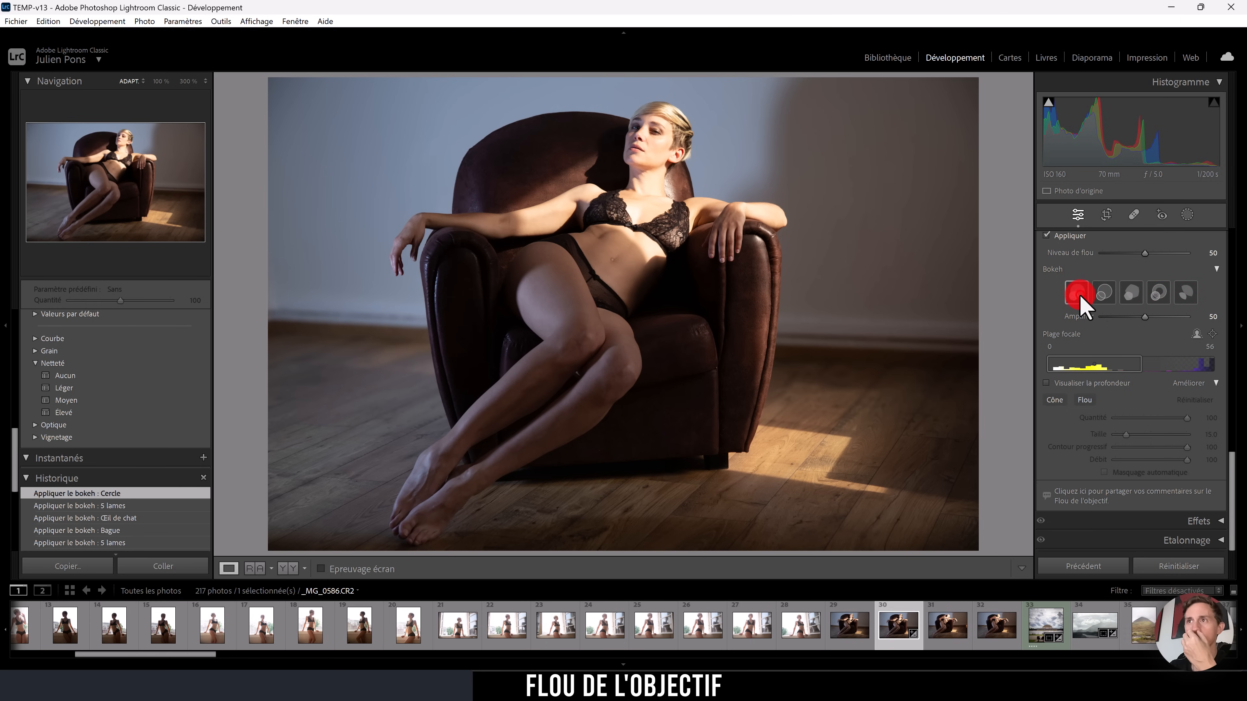
left_click_drag(1152, 317, 1180, 318)
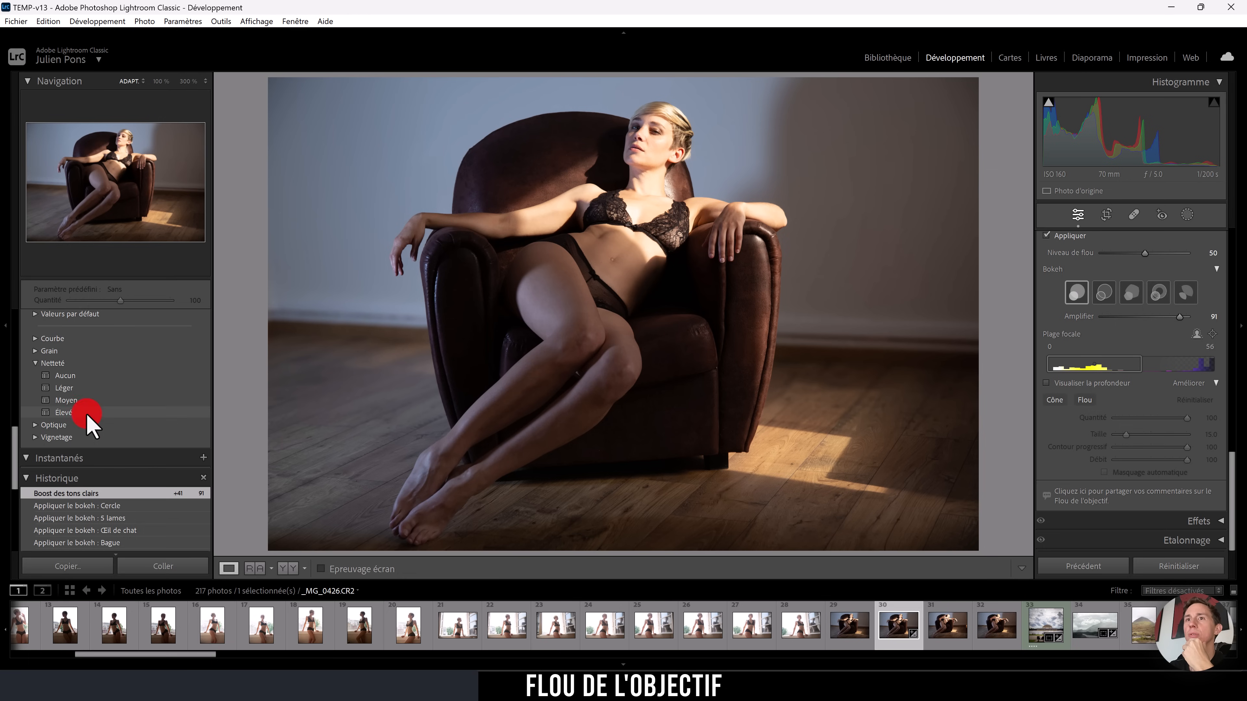
Step: Open _MG_2885.CR2 from the LONDRES folder in the Develop module and apply the lens blur to it
key("g")
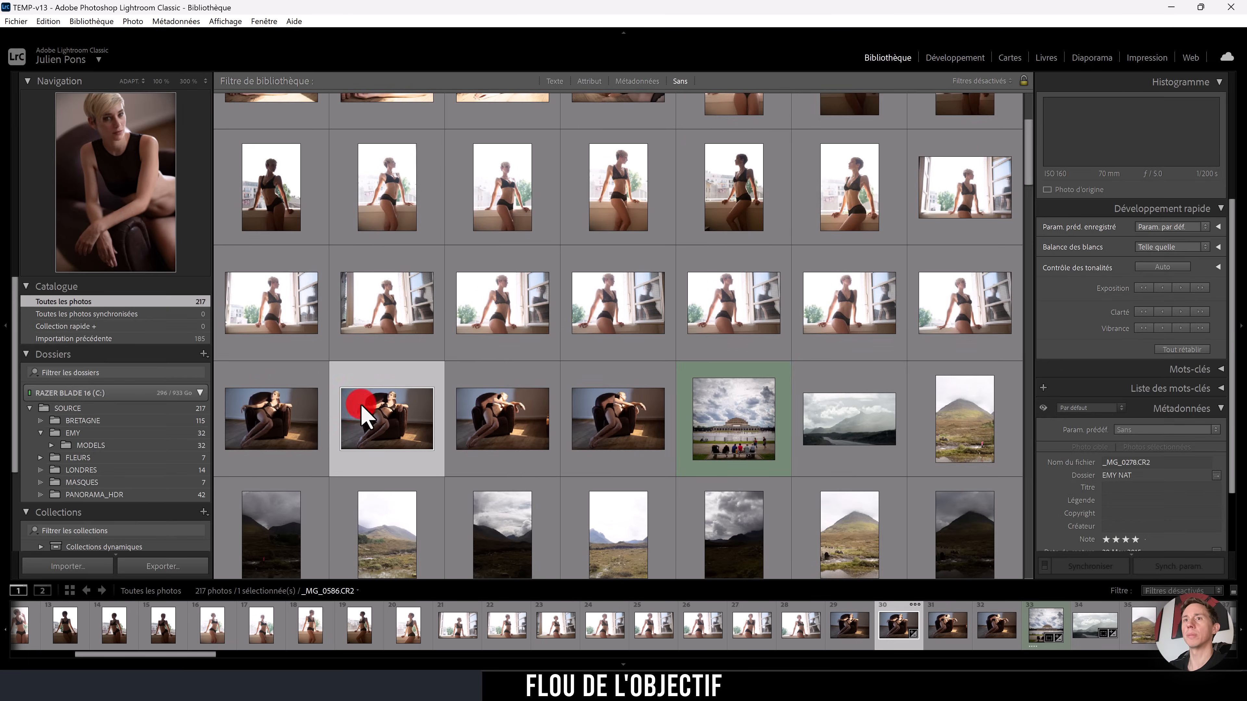
left_click(103, 470)
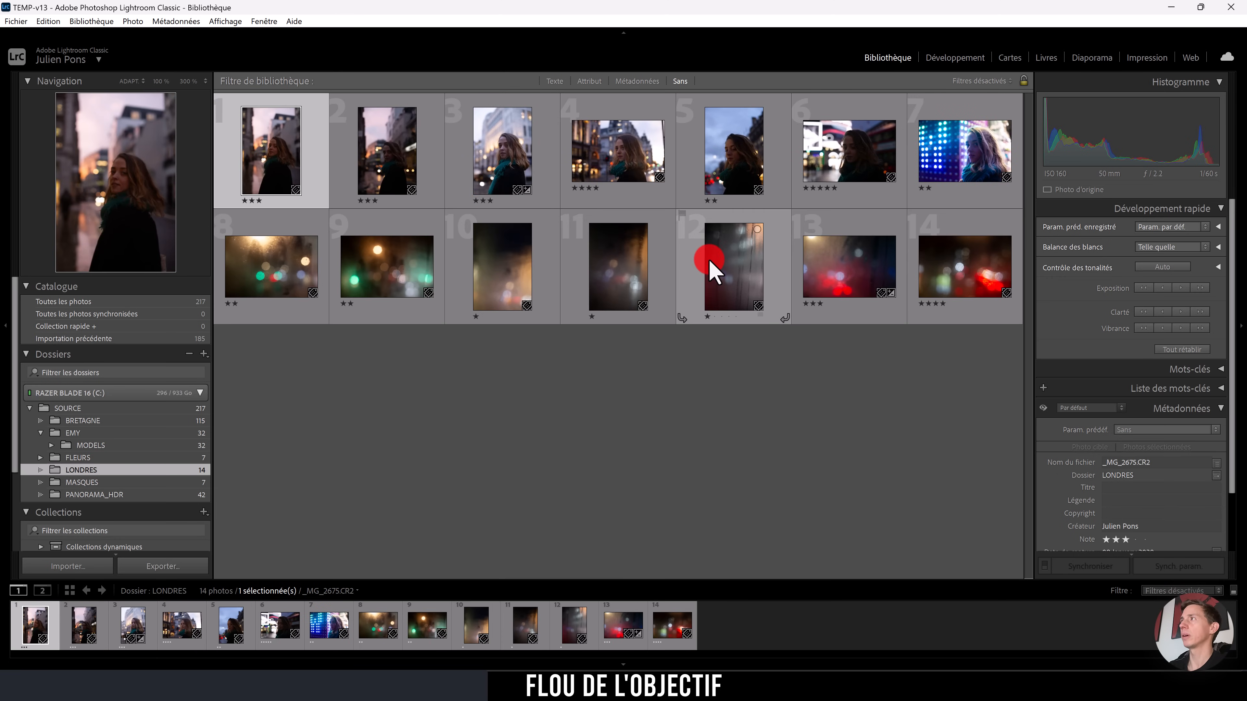
left_click(963, 158)
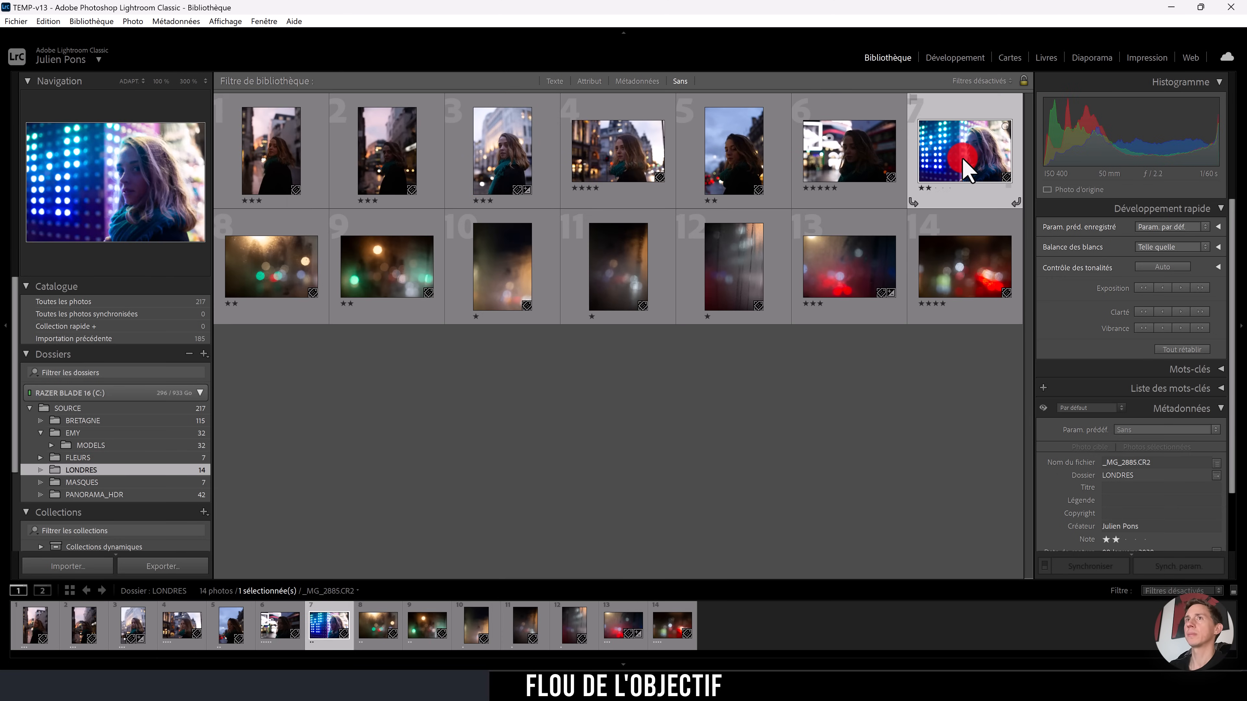
left_click(952, 59)
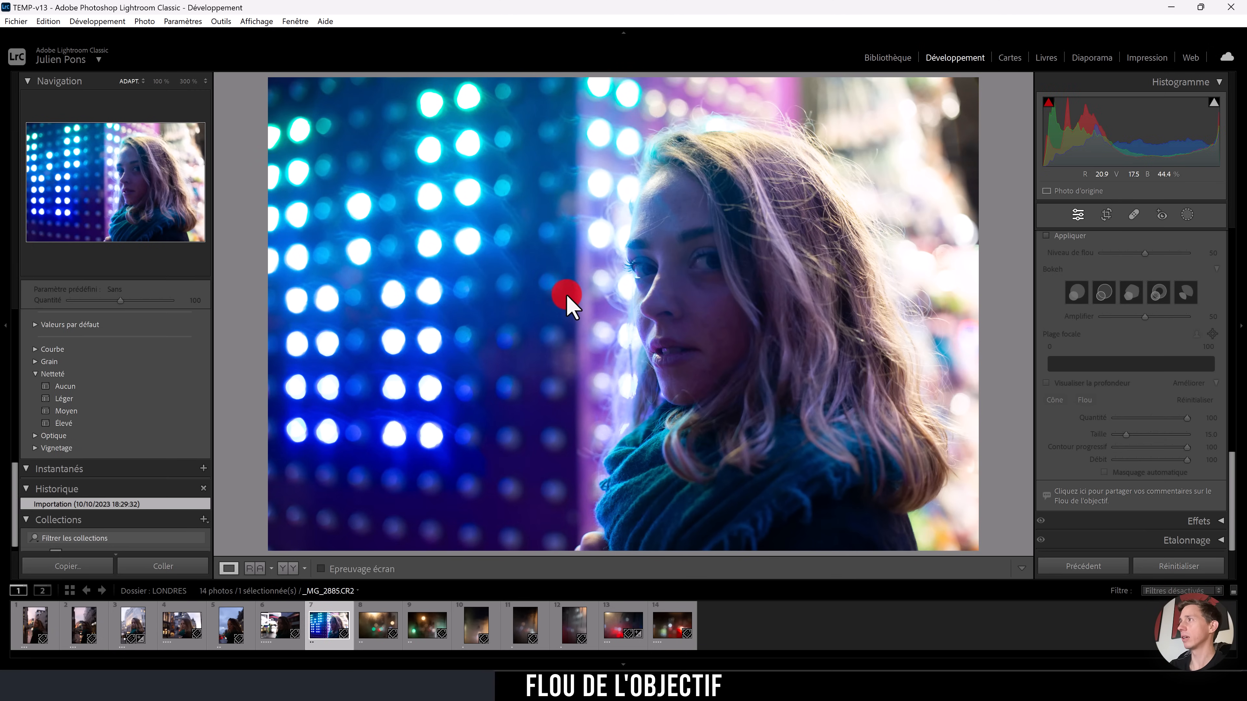
left_click(1047, 236)
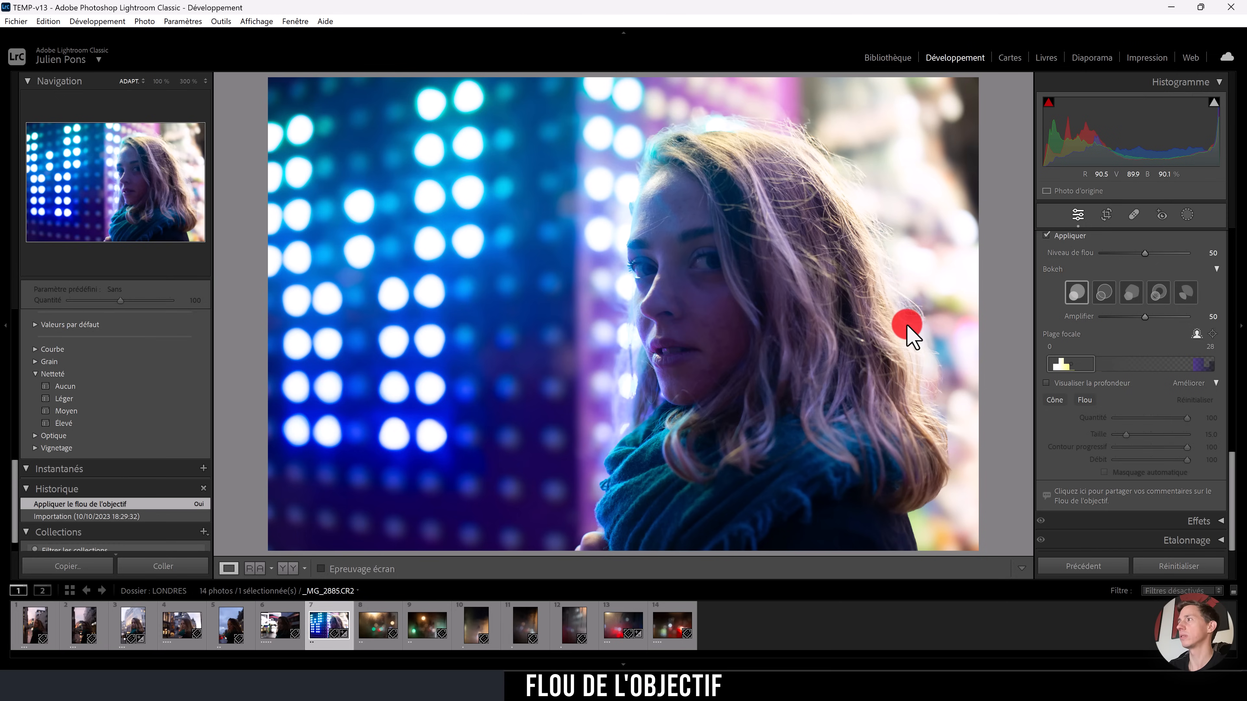
Step: Preview the portrait's depth map, then set the lens blur level to 100 and Amplifier to 77
left_click(1062, 387)
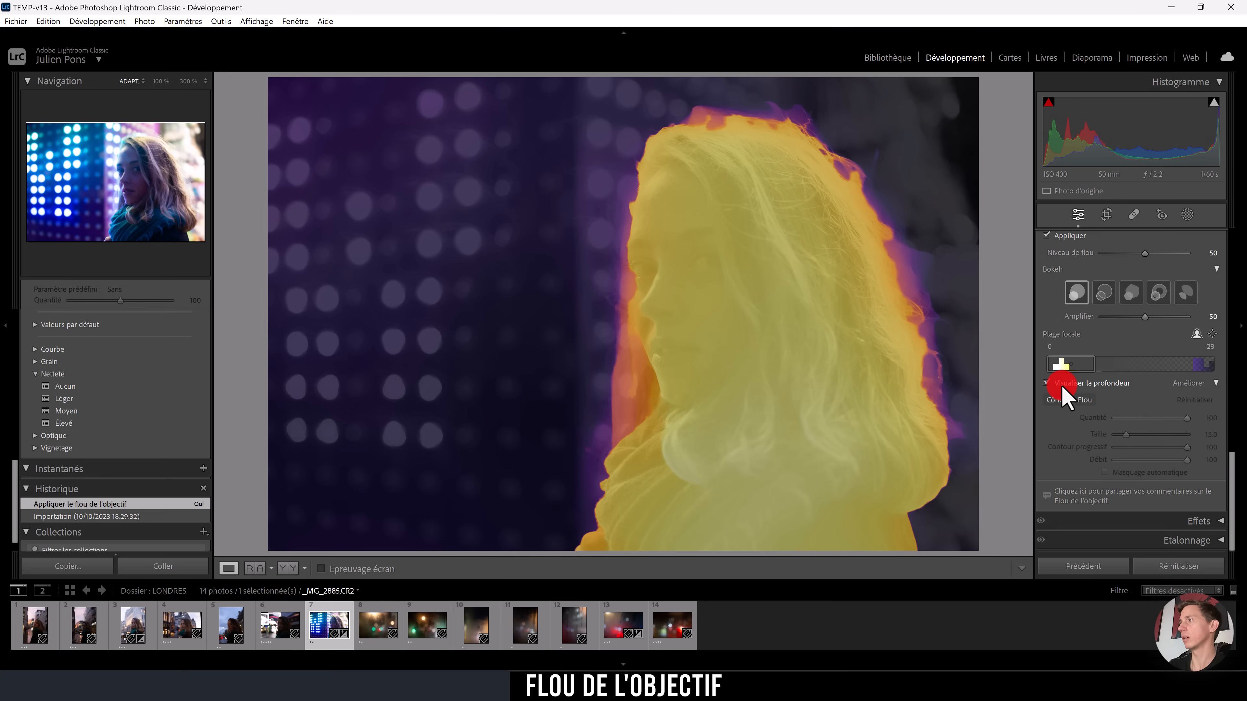
left_click(1062, 388)
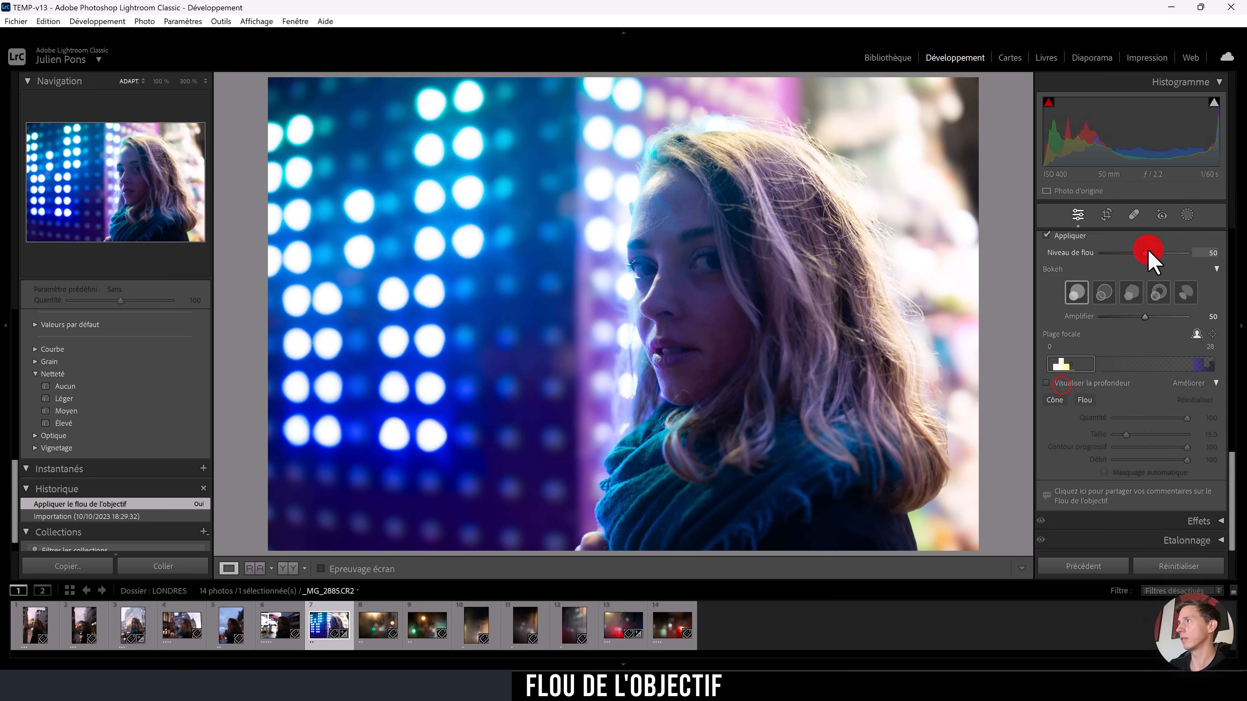
left_click_drag(1144, 254, 1188, 256)
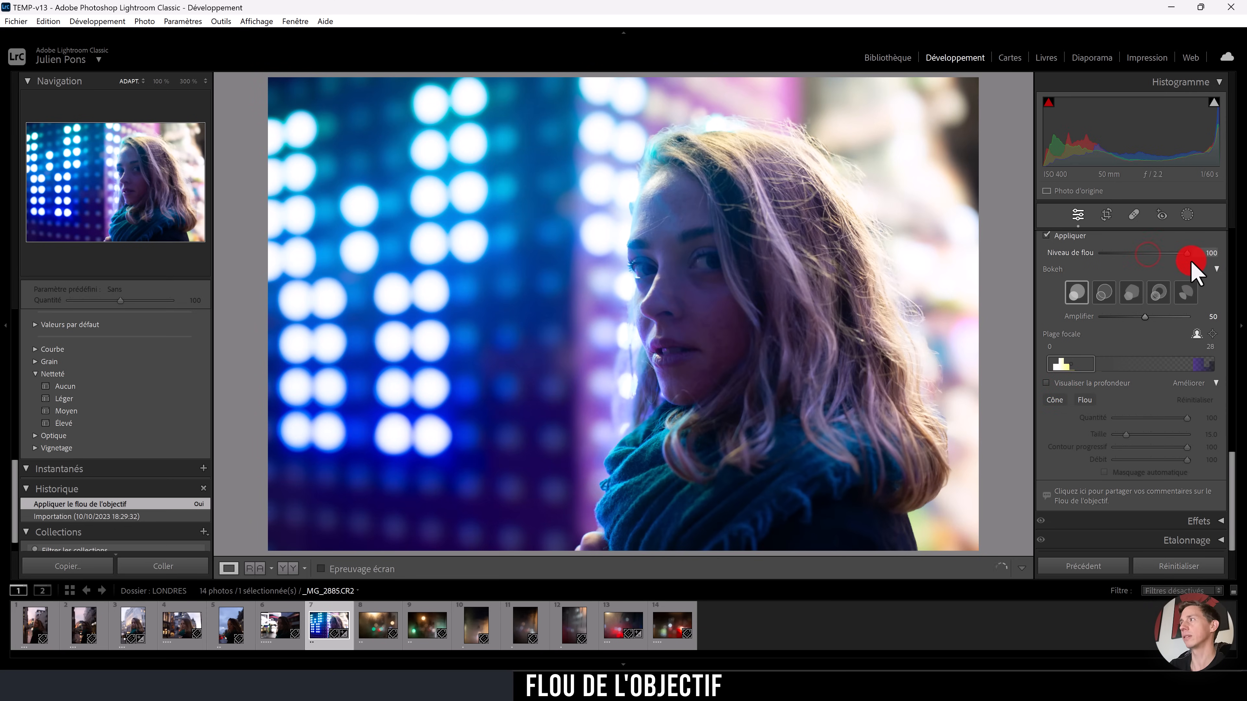
mouse_move(1146, 317)
left_mouse_down()
mouse_move(1194, 318)
mouse_move(1167, 318)
left_mouse_up()
Step: Try the Bulle and 5 lames bokeh shapes on the portrait and settle on Bague
left_click(1107, 294)
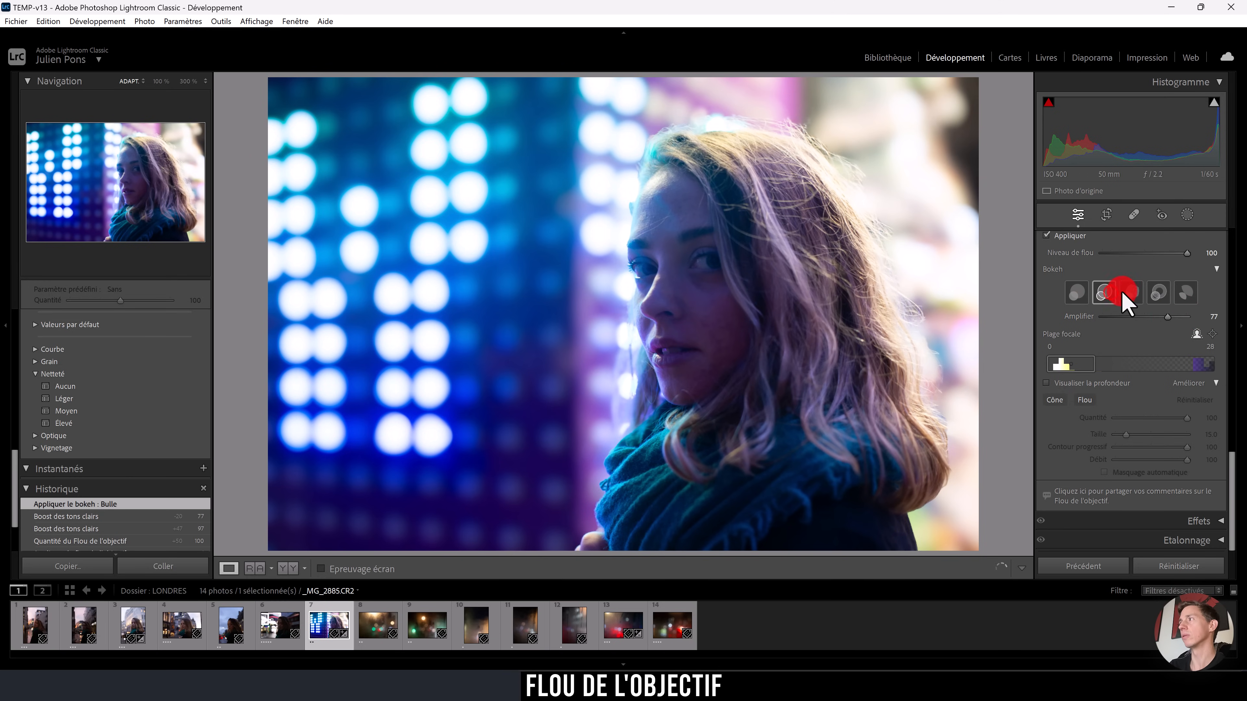
left_click(1127, 295)
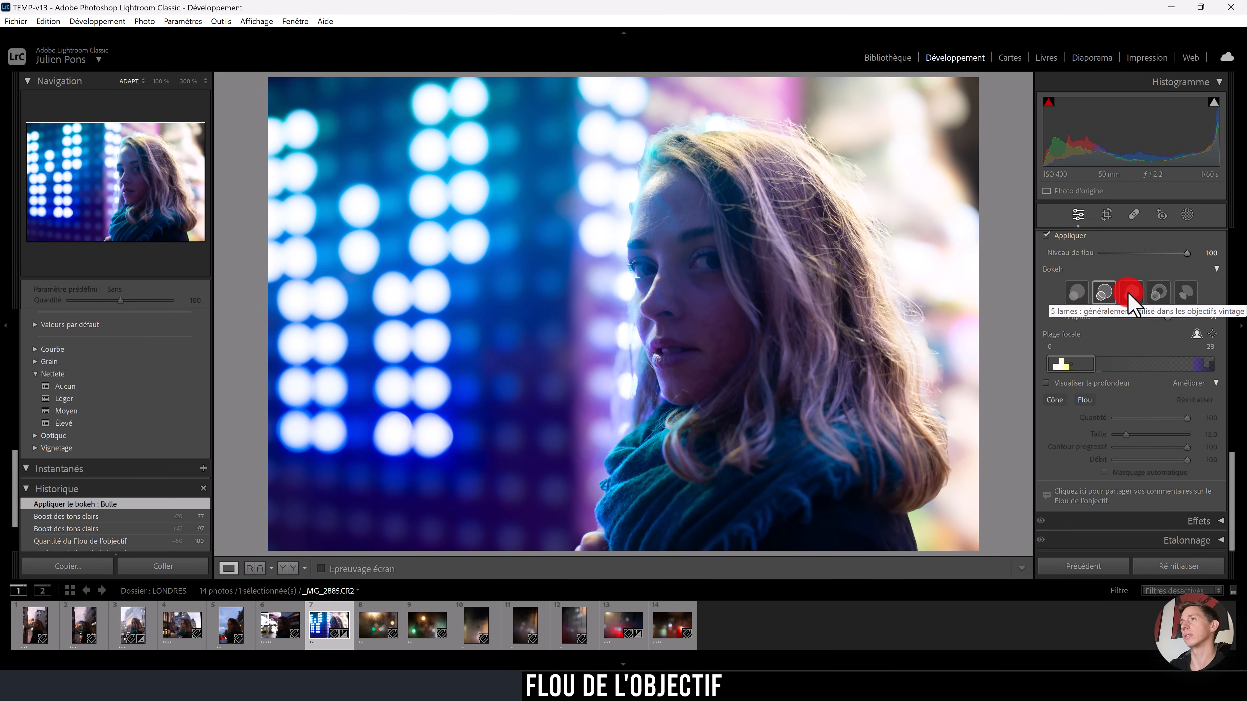
left_click(1156, 295)
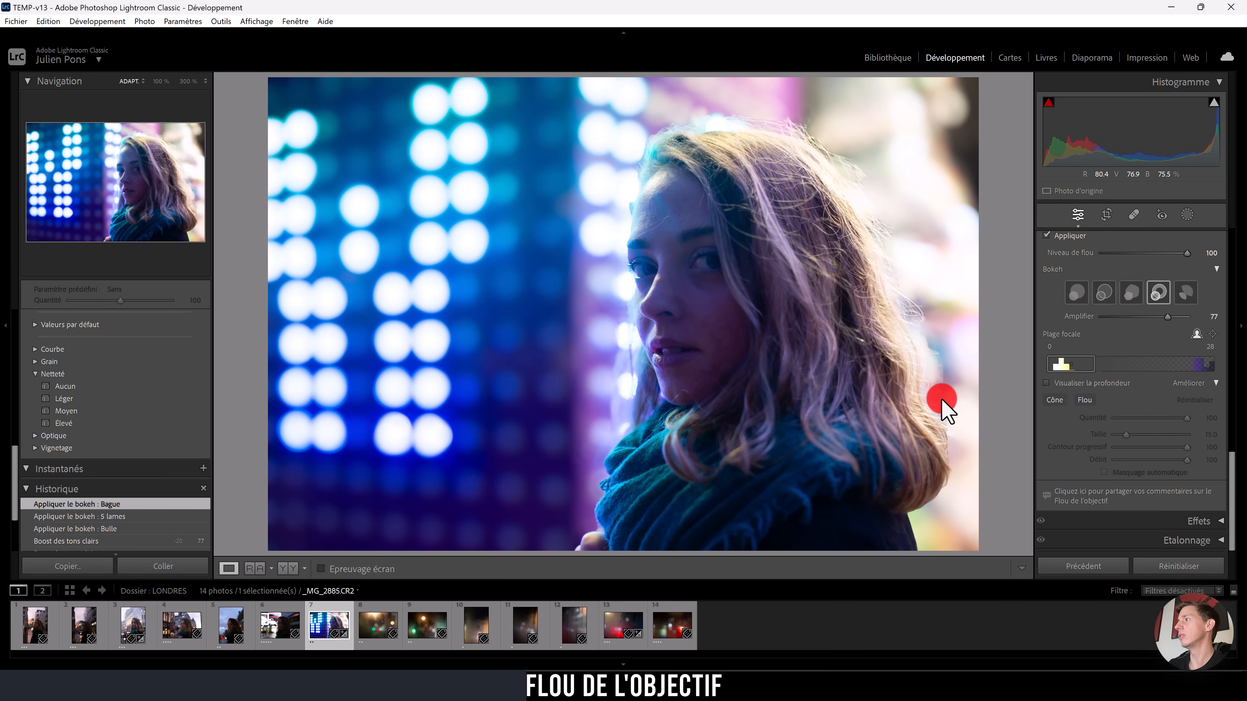
Step: Paint extra blur around the woman with the Flou refinement brush at Quantité 69, and compare before and after side by side
left_click(1085, 400)
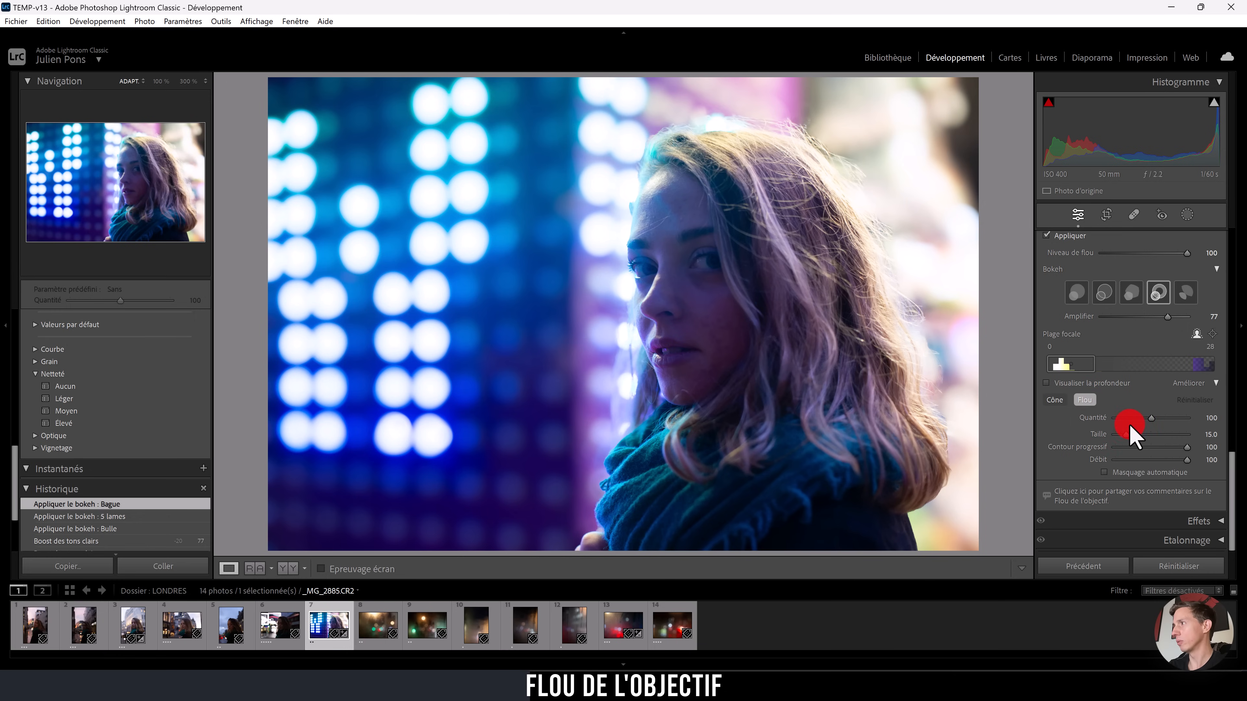
left_click_drag(1148, 418, 1126, 424)
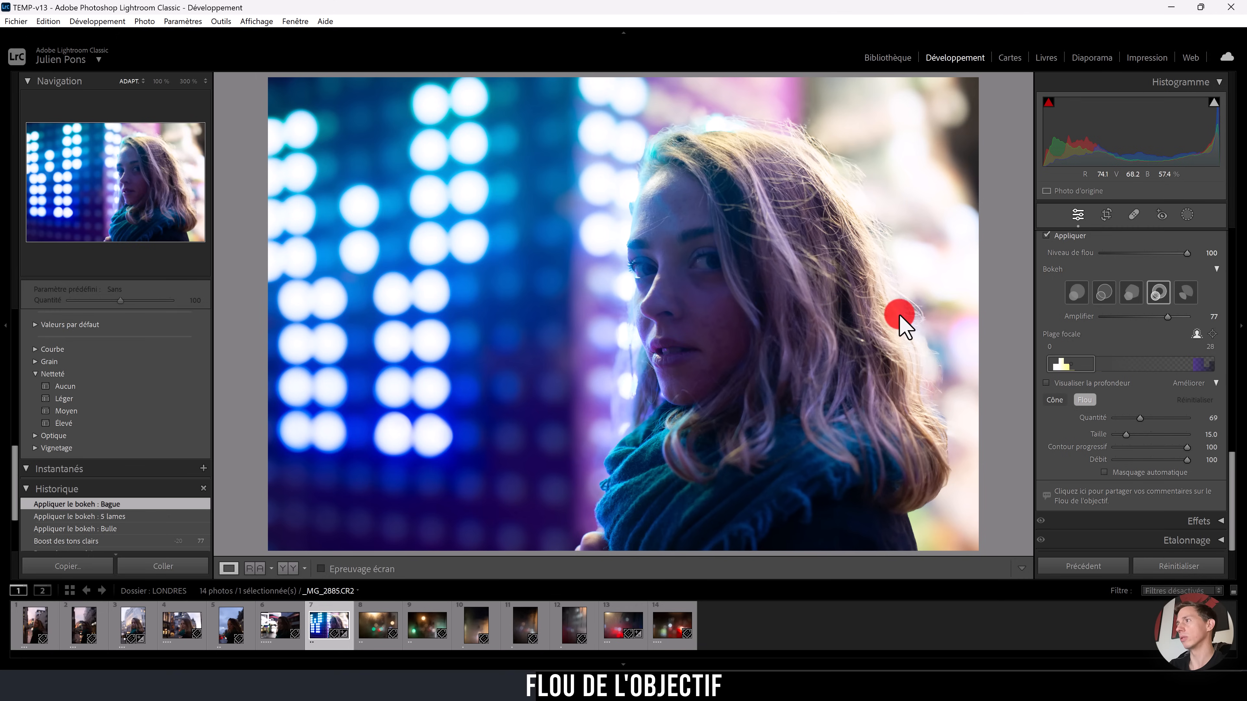
mouse_move(950, 398)
left_mouse_down()
mouse_move(923, 305)
mouse_move(832, 130)
mouse_move(781, 91)
mouse_move(724, 92)
mouse_move(604, 127)
mouse_move(748, 112)
mouse_move(859, 136)
mouse_move(755, 120)
mouse_move(574, 139)
mouse_move(544, 182)
mouse_move(618, 405)
mouse_move(438, 462)
mouse_move(415, 483)
mouse_move(452, 493)
left_mouse_up()
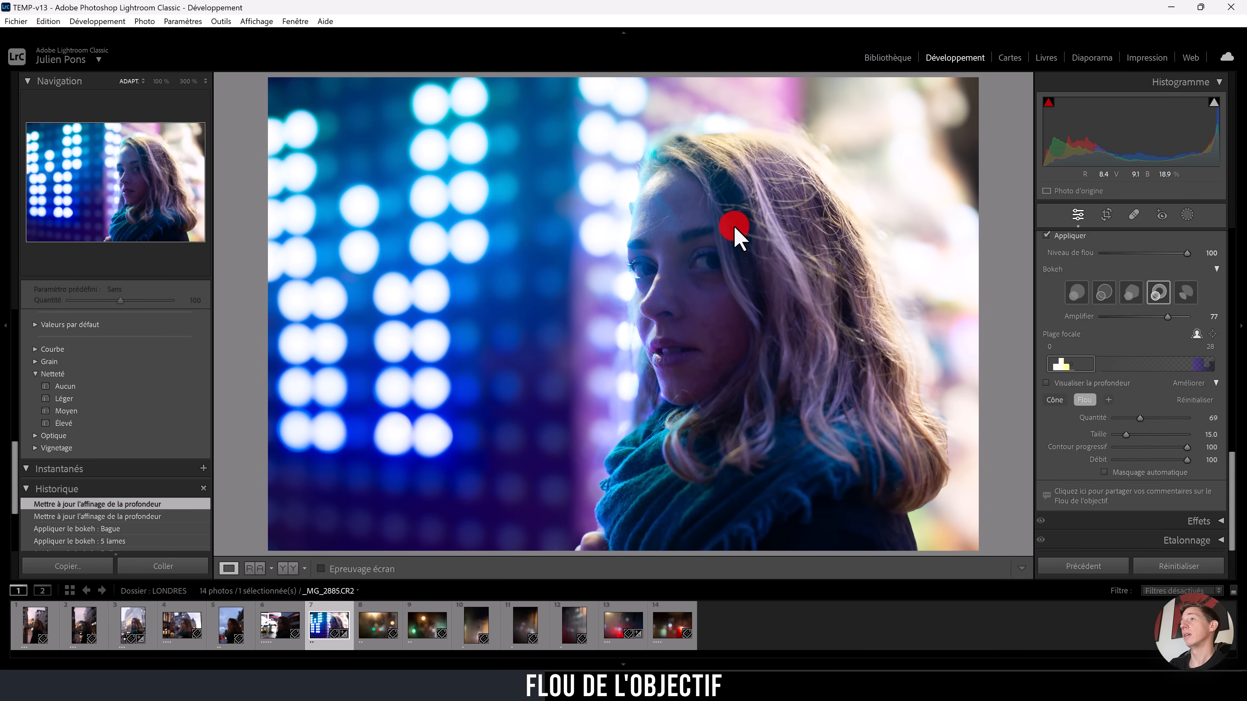
key("y")
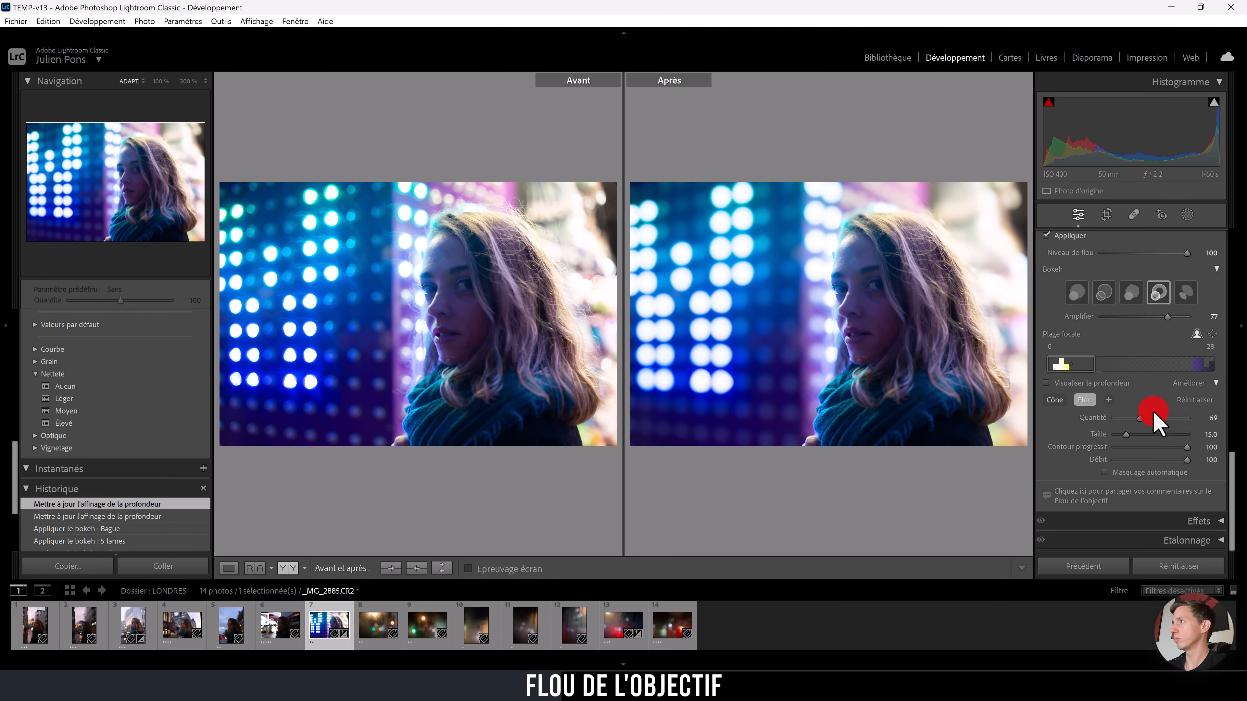
left_click(1109, 400)
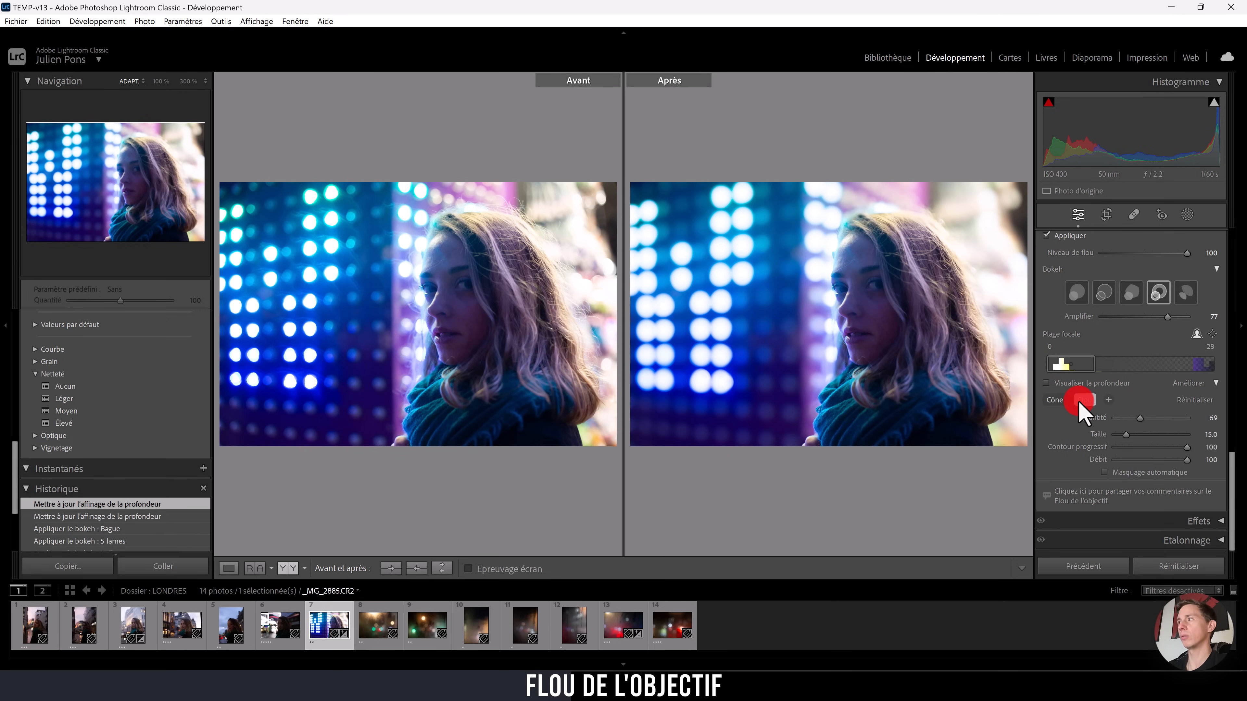
left_click(1105, 401)
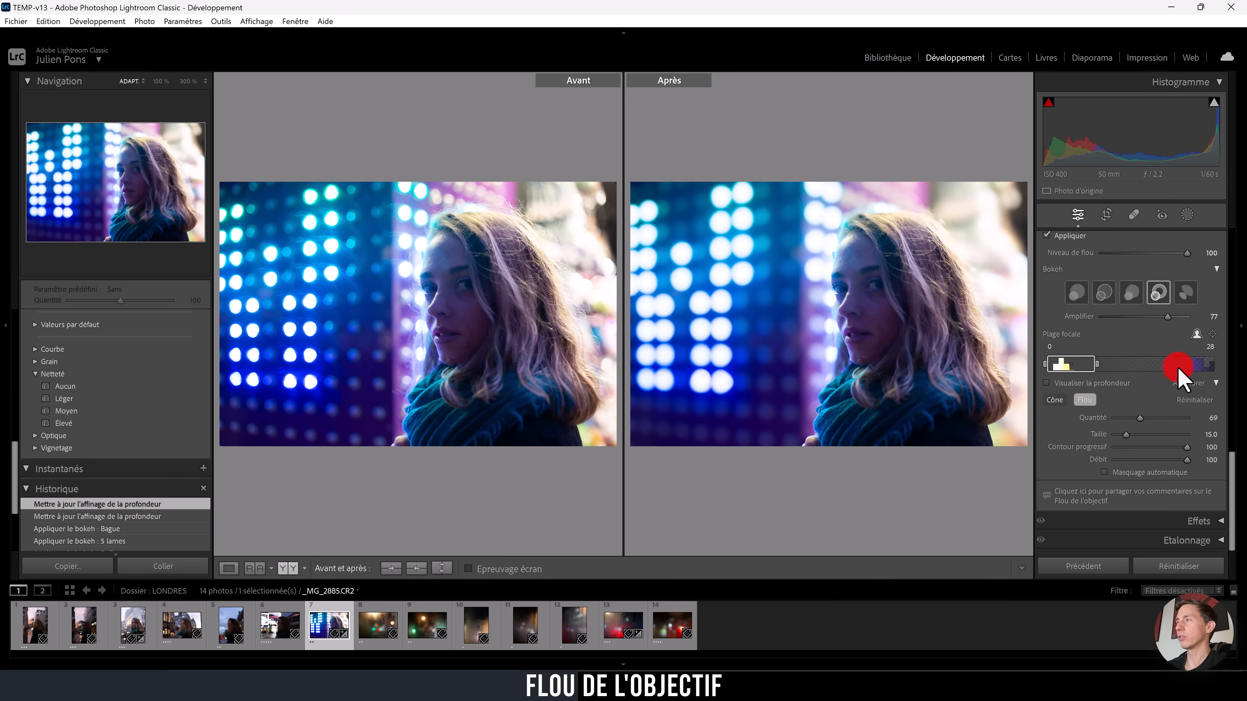
scroll(1171, 395, "up", 3)
scroll(1169, 400, "down", 3)
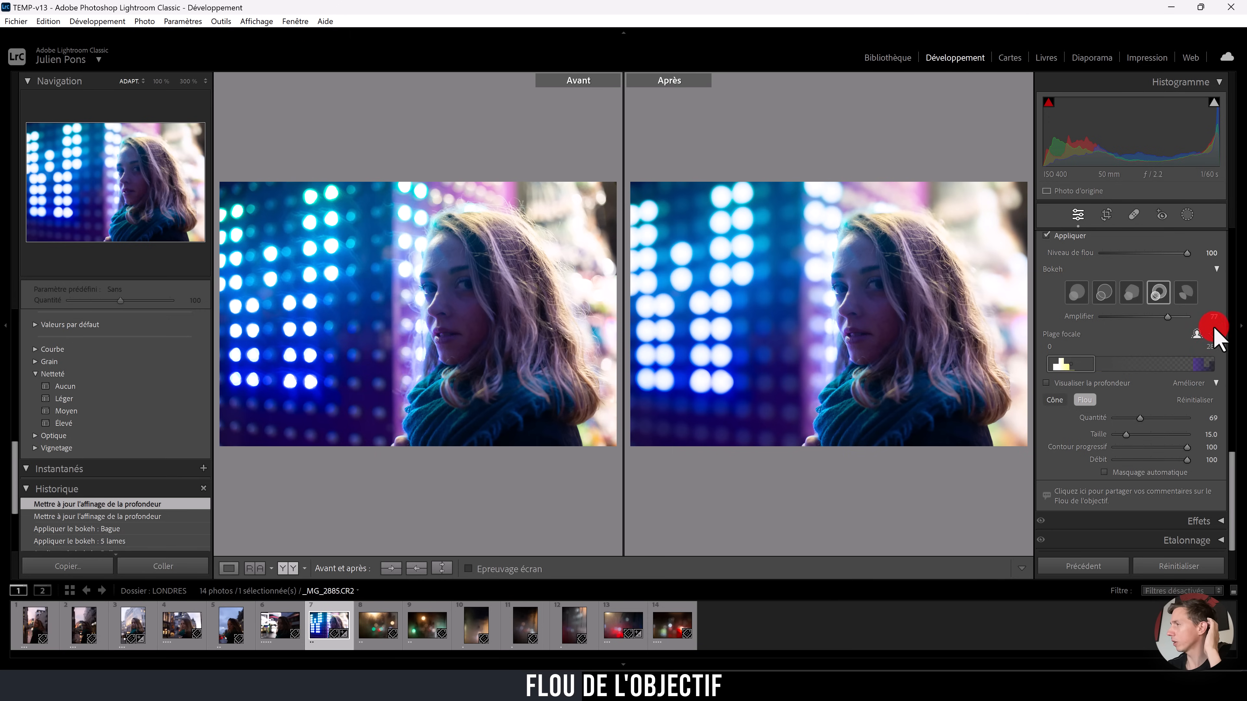
Step: Try setting the focal range from areas drawn on the woman and the light wall, ending on the woman with 0 to 20
left_click(1197, 335)
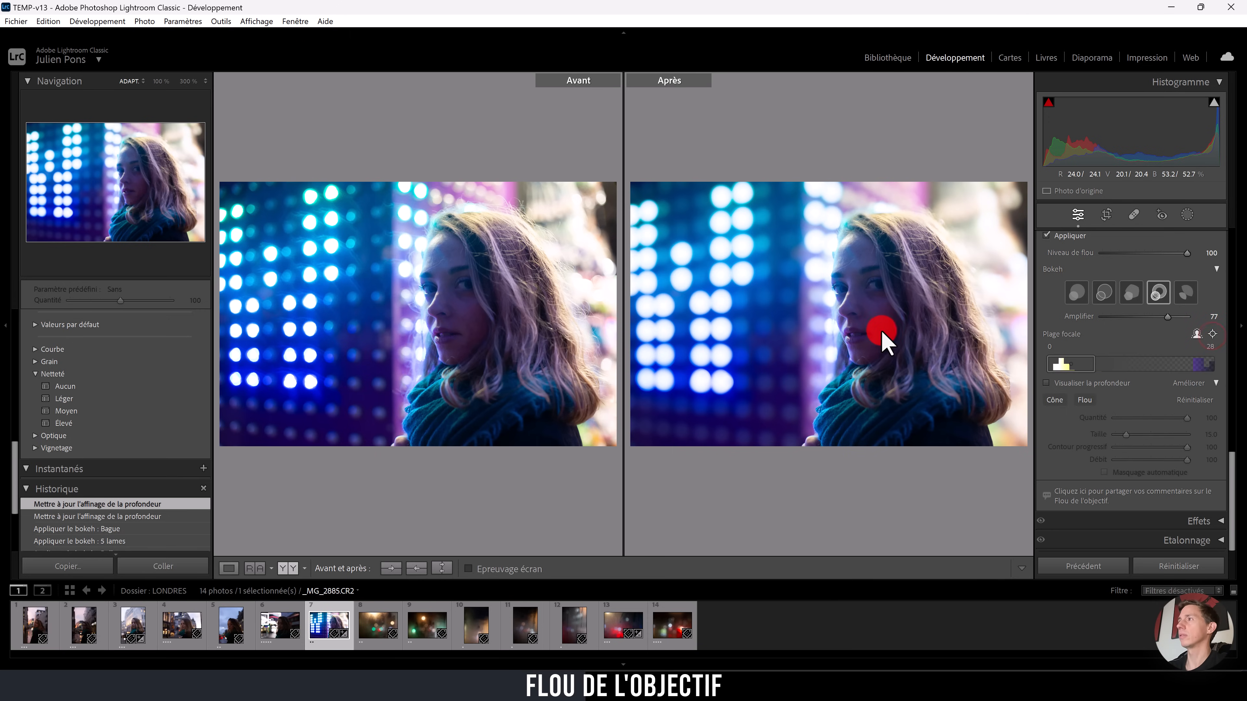
left_click_drag(831, 361, 956, 224)
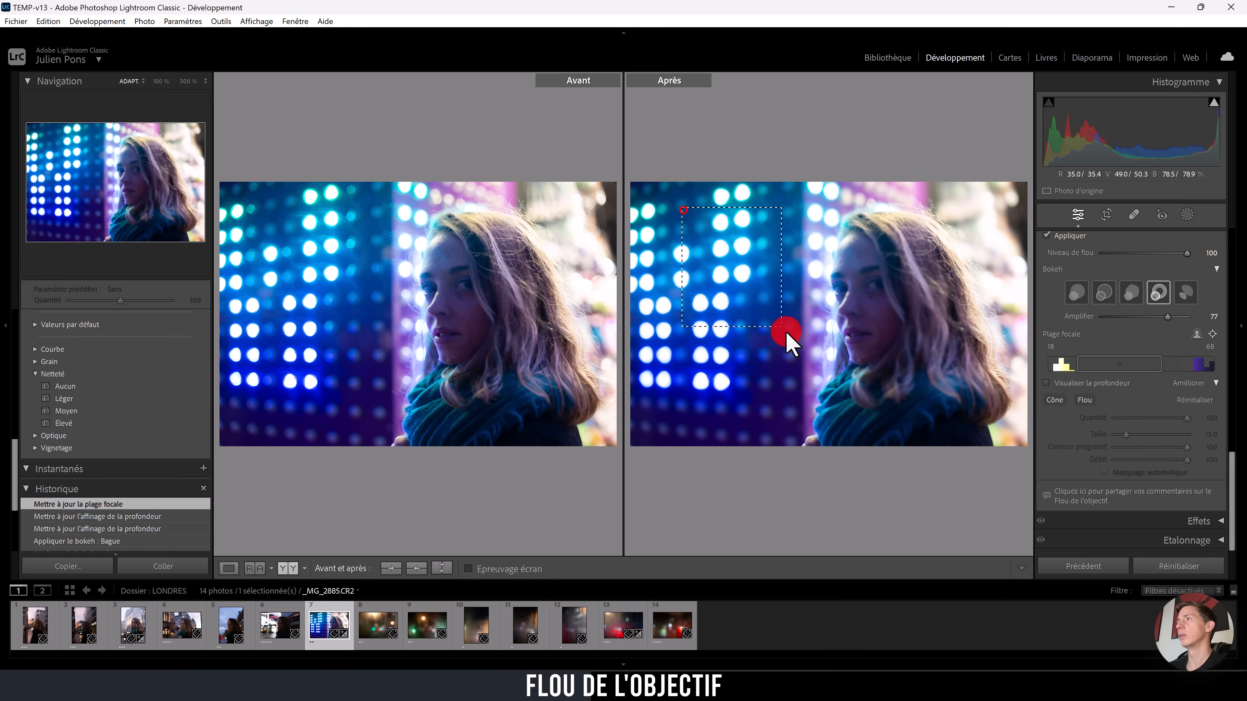
left_click(791, 421)
left_click_drag(872, 251, 940, 416)
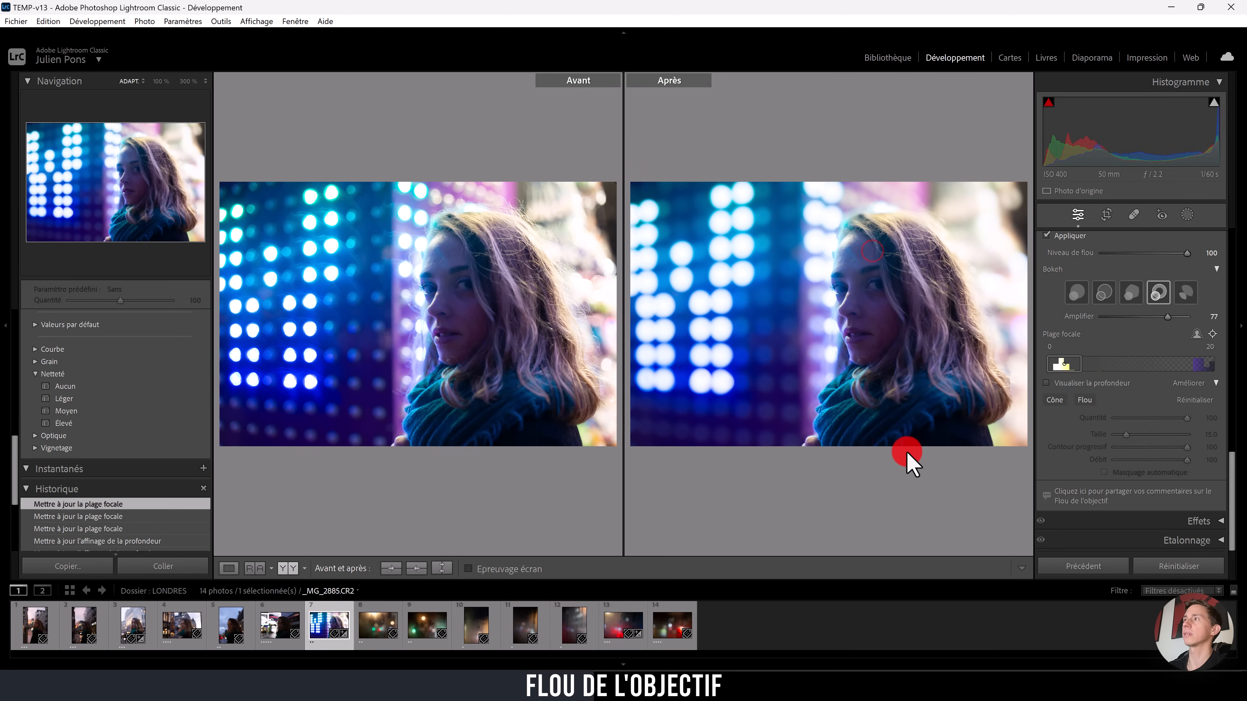
left_click(817, 366)
left_click(897, 287)
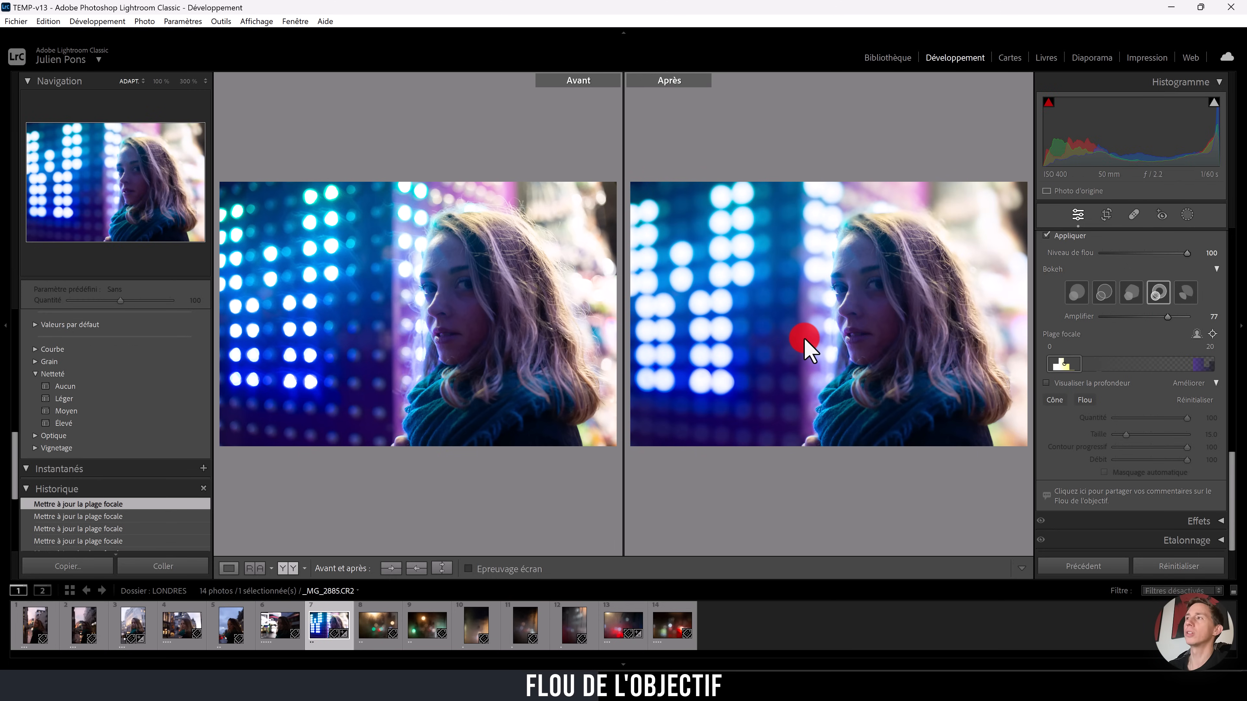
Step: Try focusing on the light wall with a focal range of 80 to 100, then shift the range back to 0 to 33
left_click_drag(743, 286, 787, 412)
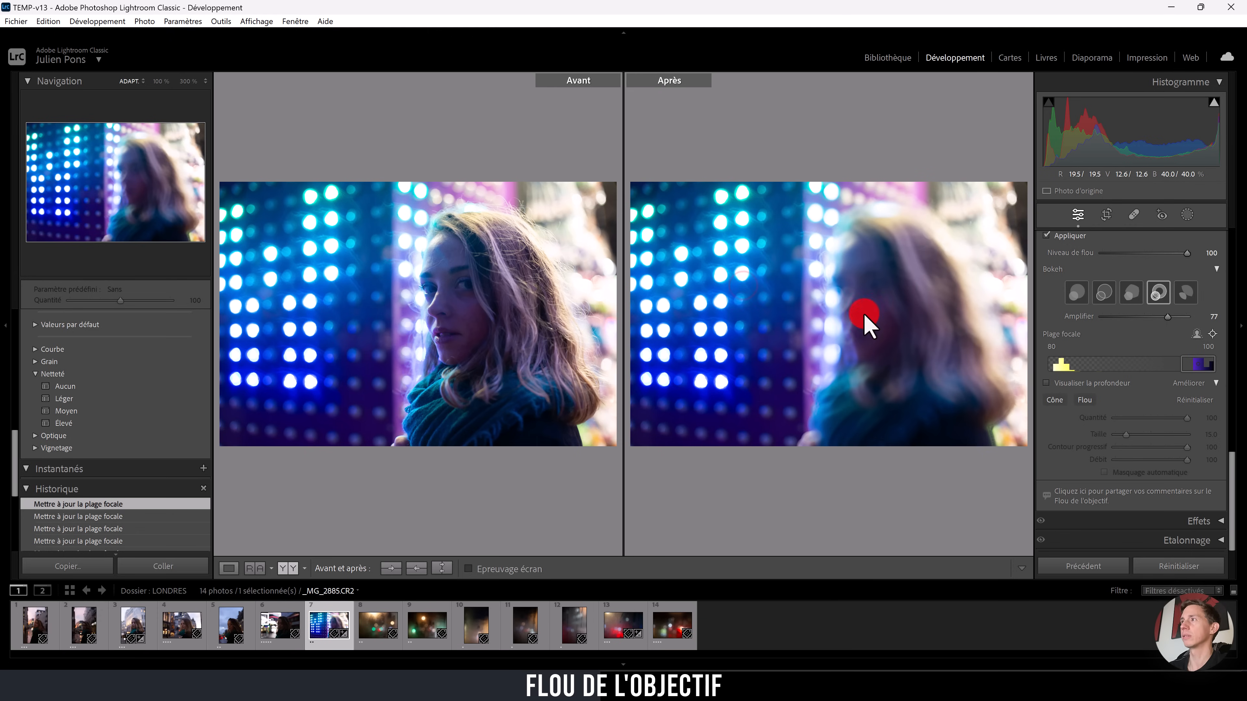
left_click_drag(1207, 371, 1076, 412)
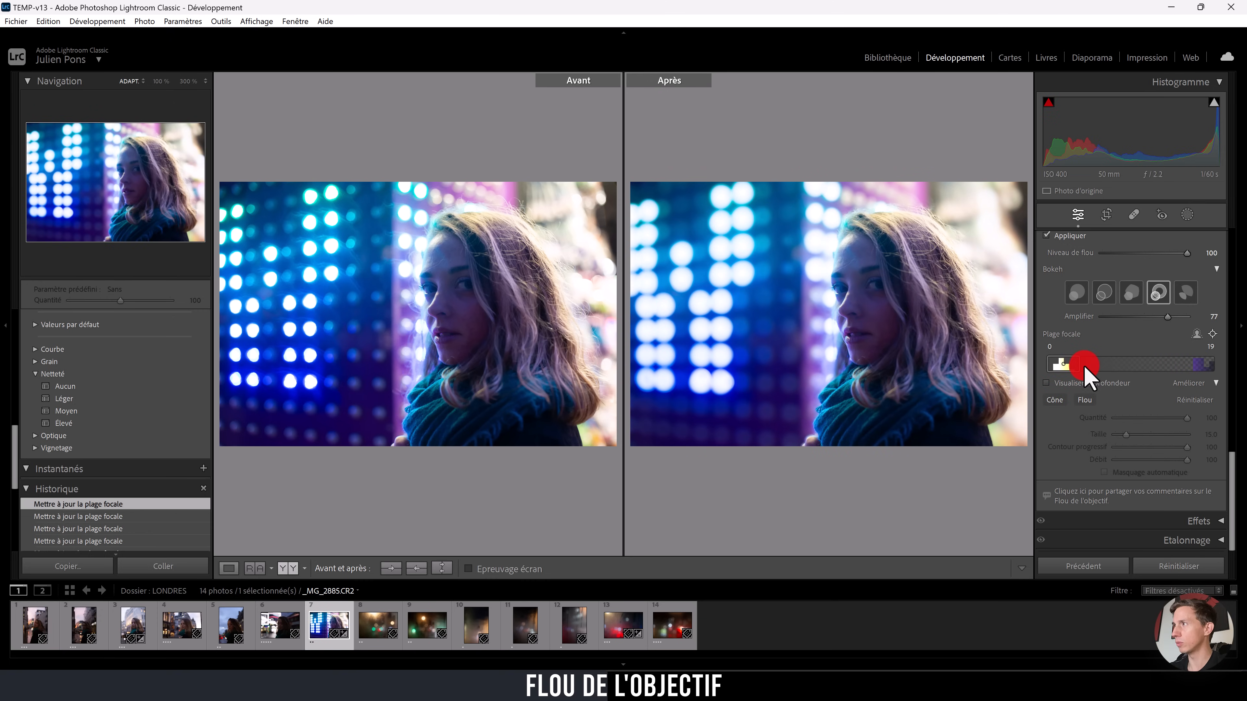
left_click_drag(1081, 365, 1108, 371)
Step: Focus on the light wall with the area selector, then draw an area on the woman to set the focal range to 0 to 20
left_click(1212, 334)
left_click_drag(709, 288, 780, 348)
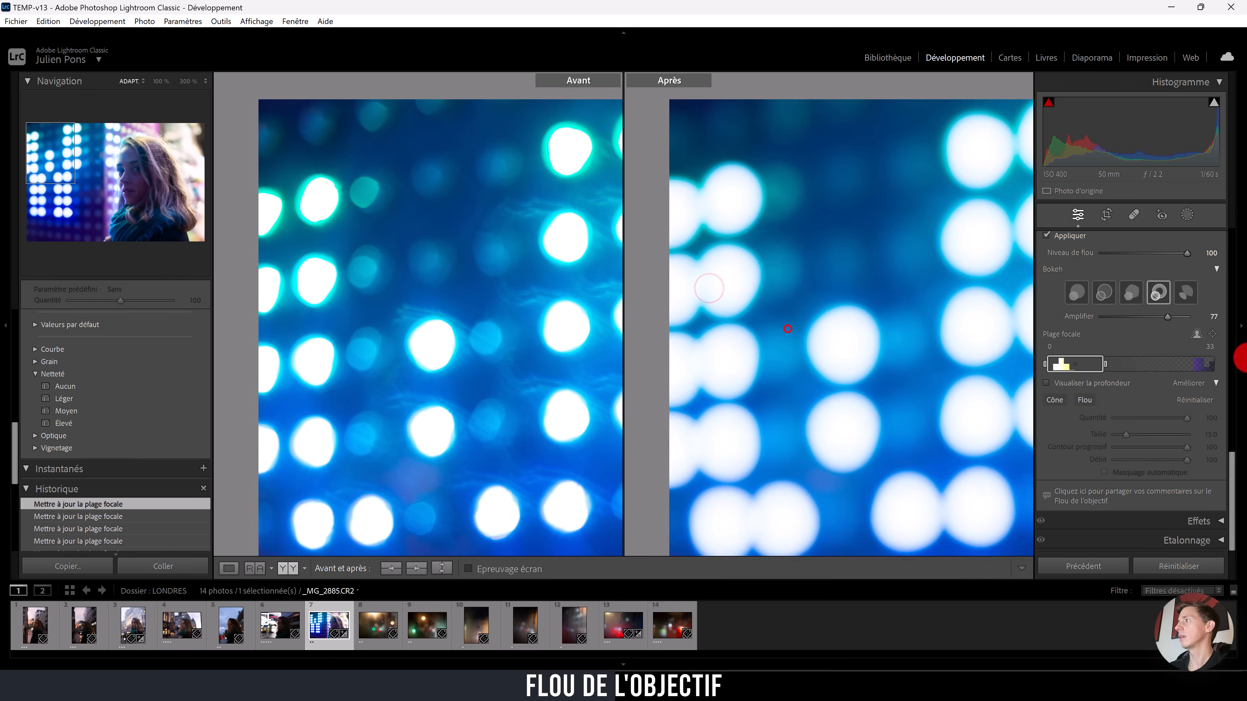
left_click(1212, 334)
left_click(725, 296)
left_click_drag(851, 350, 845, 346)
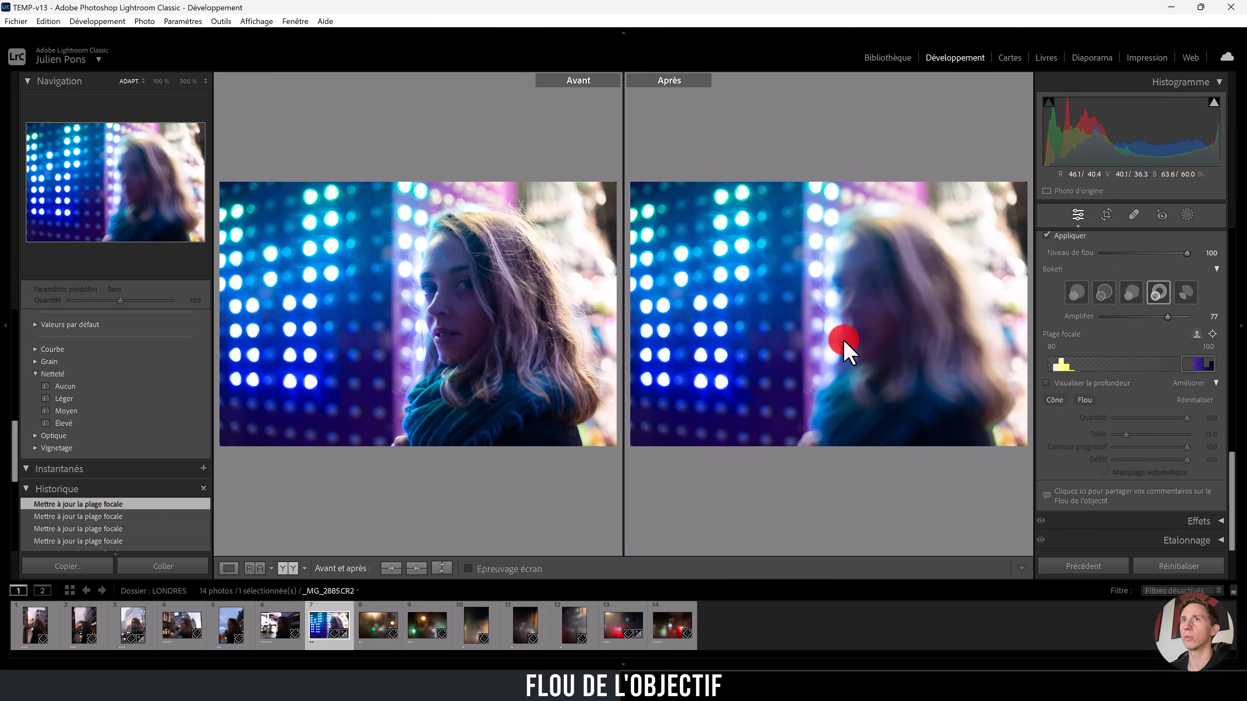
left_click_drag(891, 329, 945, 415)
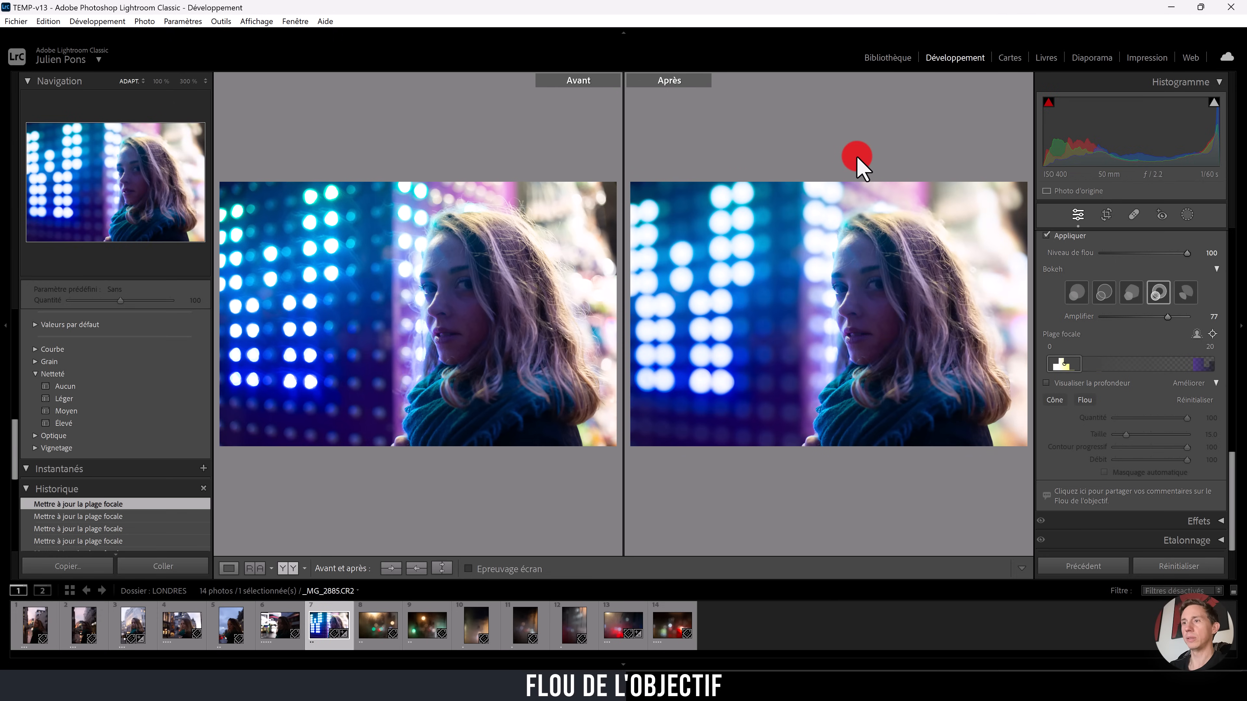
Step: Open _DSC1216.ARW from the MASQUES folder in the Develop module and show it in single-image view
key("g")
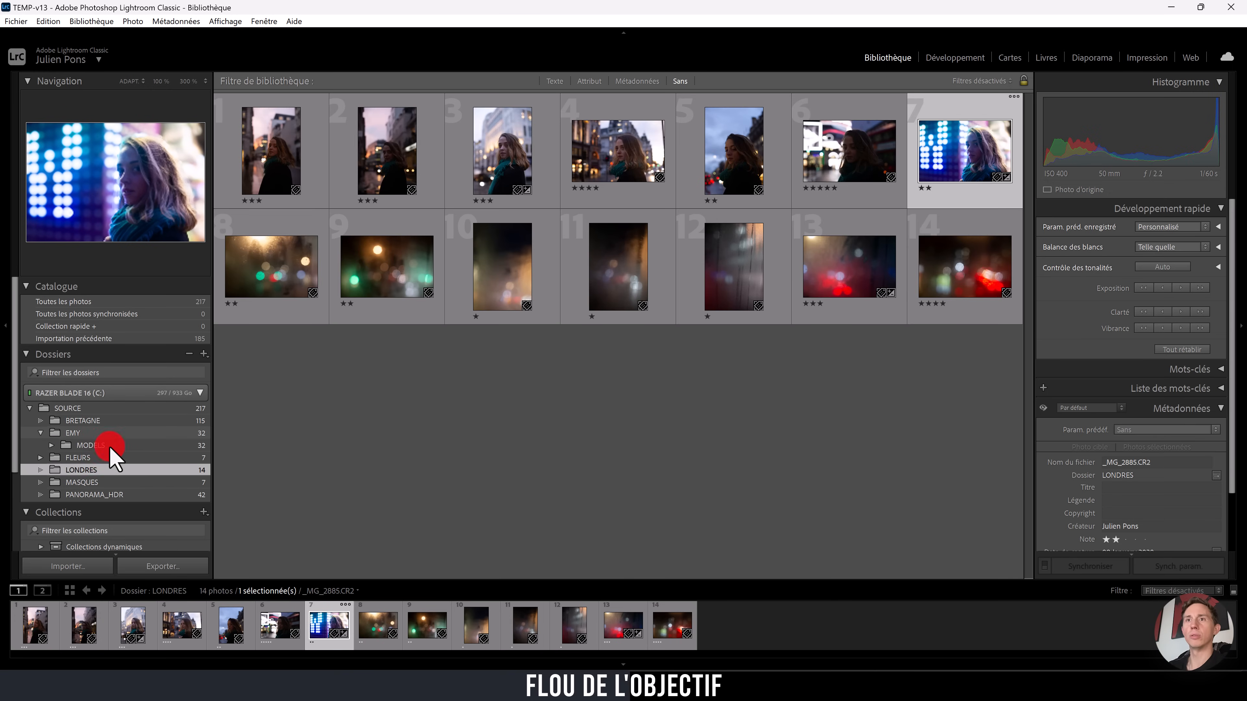
left_click(107, 482)
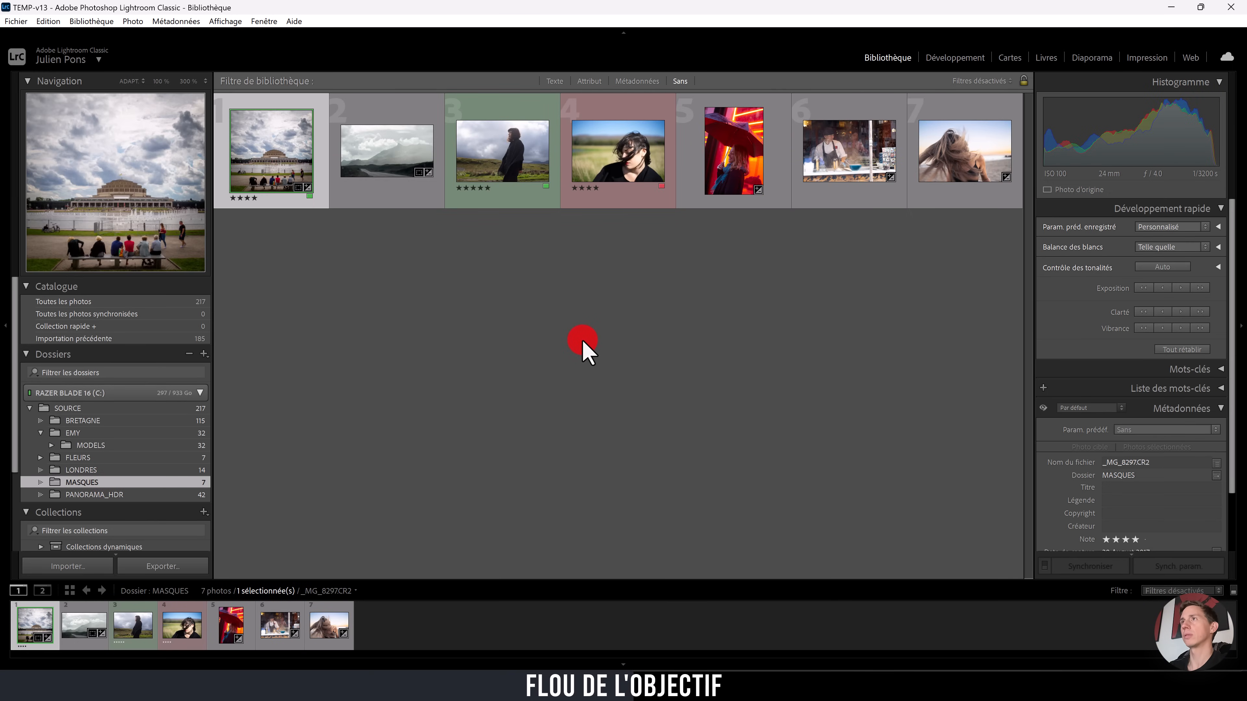
left_click(501, 142)
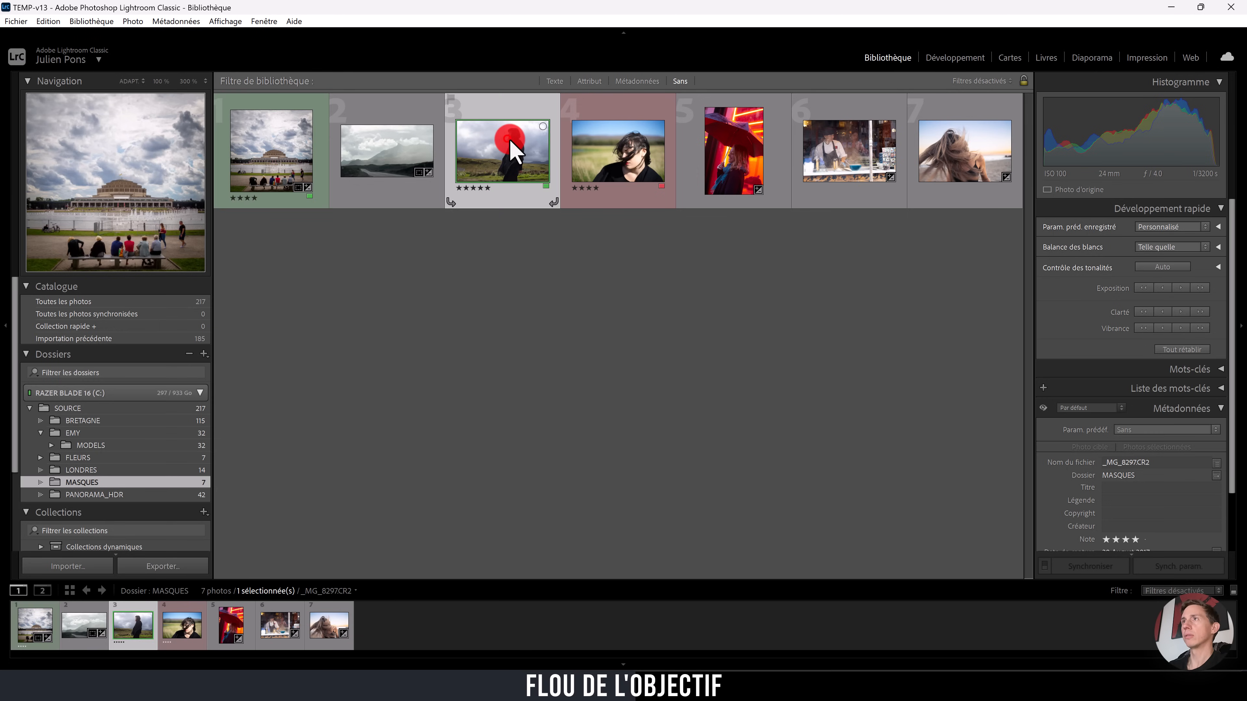
left_click(960, 58)
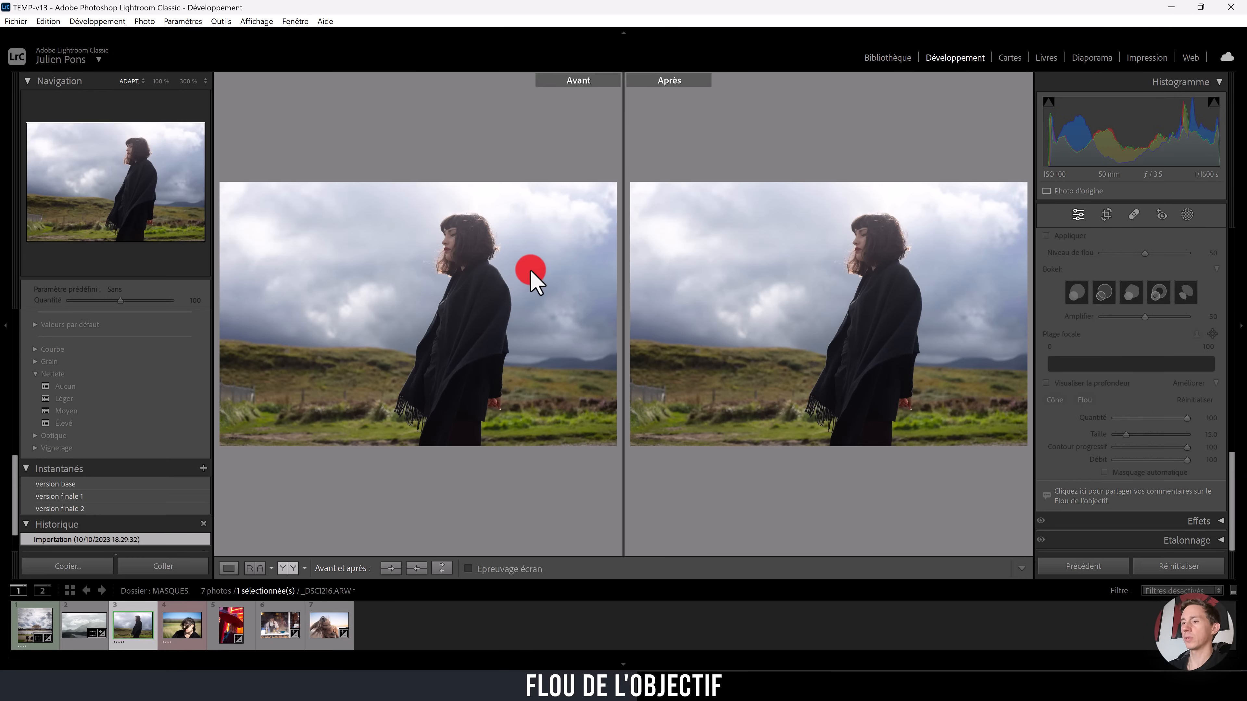
key("y")
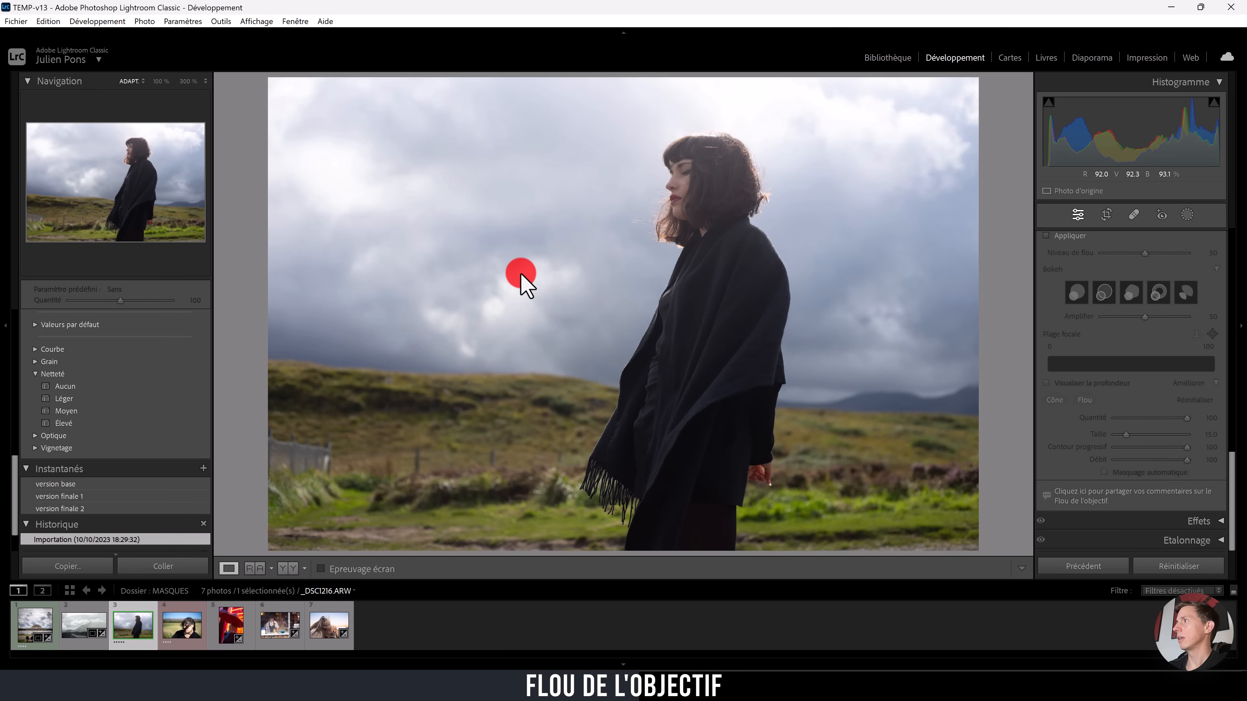
Step: In the colour mixer, set the hue of Jaune to -61 and of Vert to -100
left_click_drag(1233, 464, 1234, 326)
left_click(1098, 336)
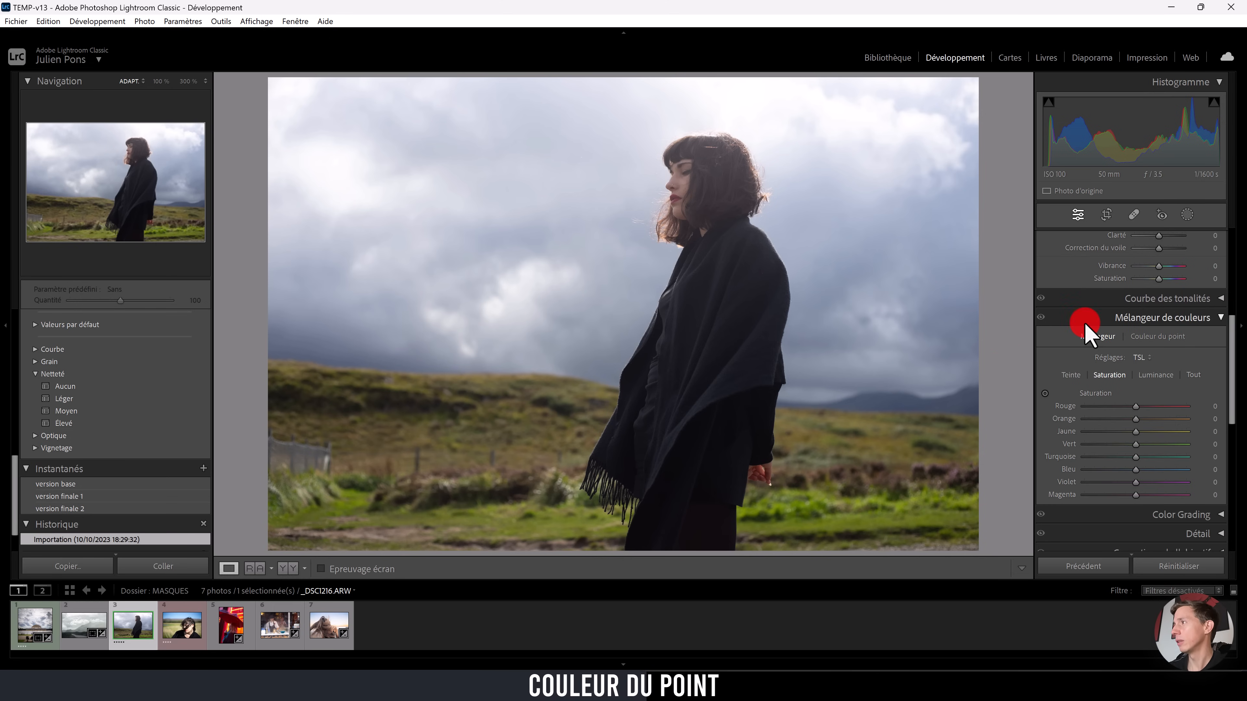
left_click(1070, 378)
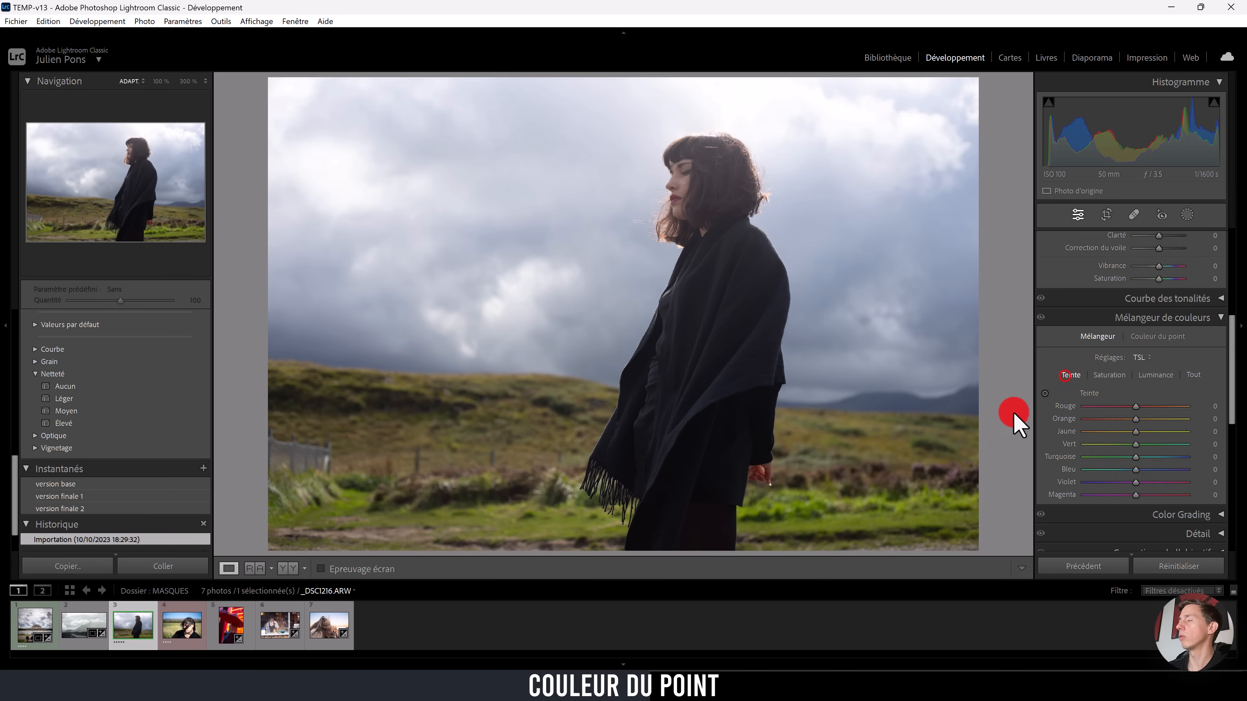
left_click_drag(1135, 444, 1095, 432)
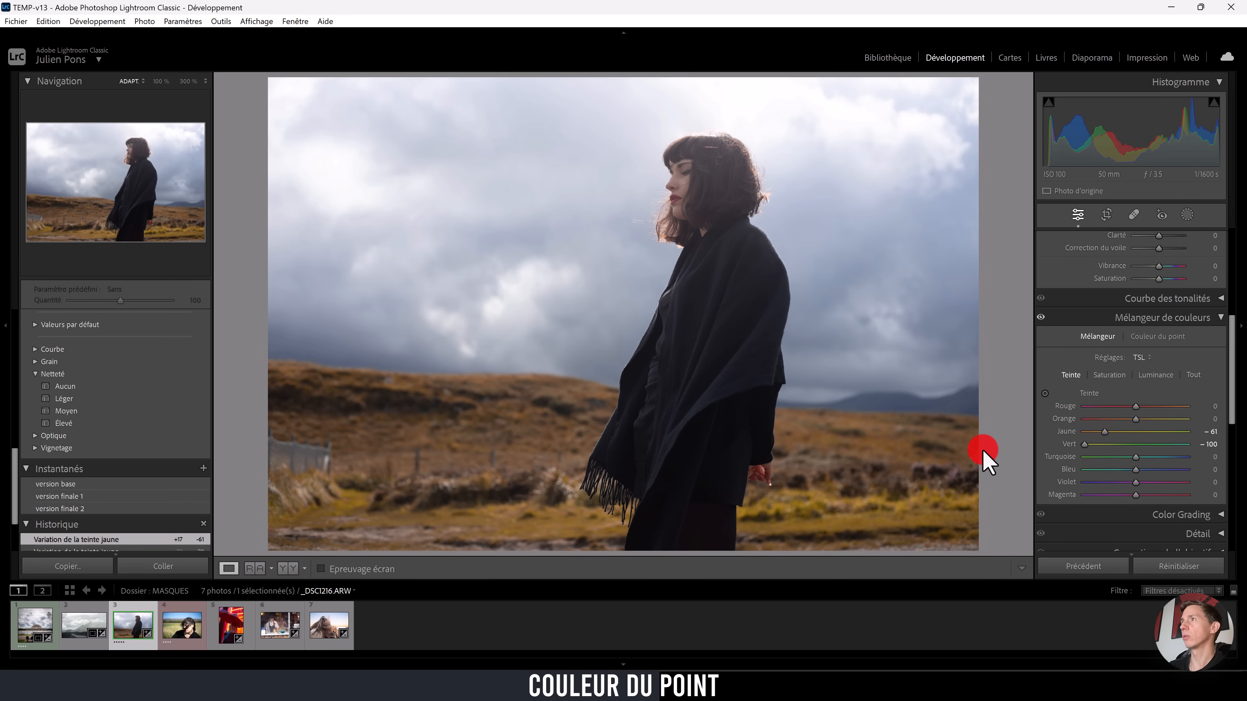
Step: Set the colour mixer saturation of Jaune to -26 and Bleu to +54, then compare the photo before and after
left_click(1110, 374)
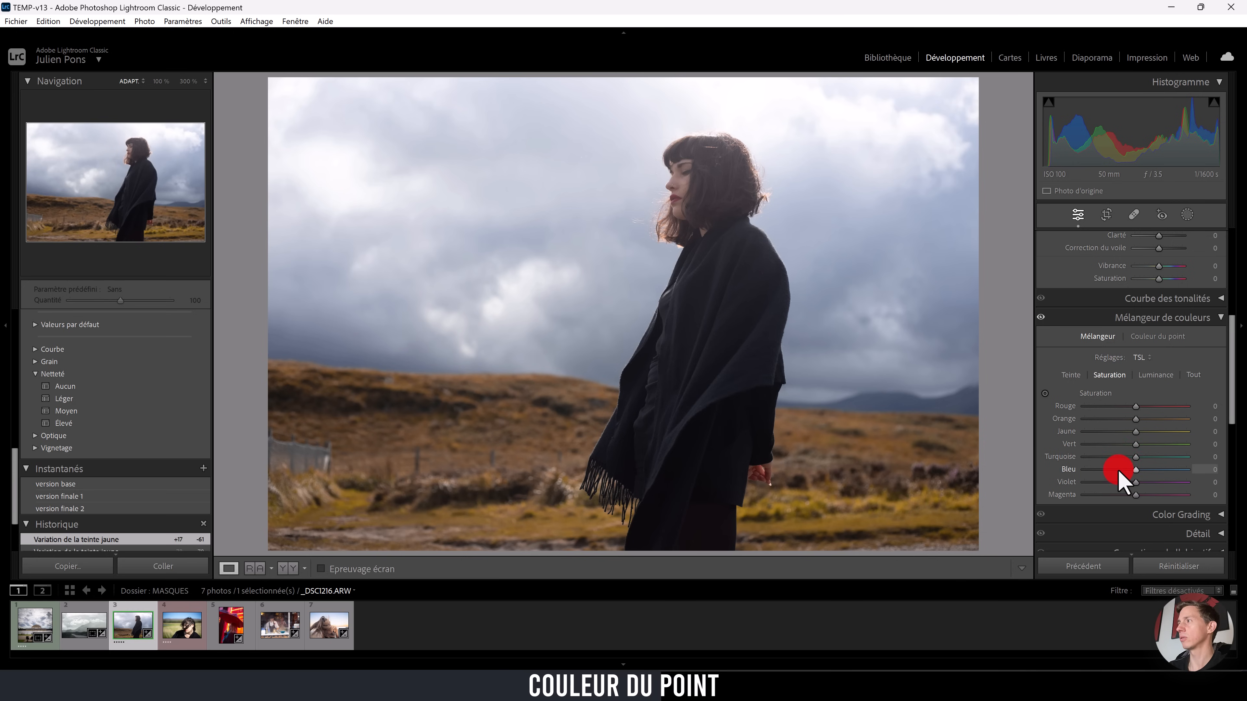
mouse_move(1137, 433)
left_mouse_down()
mouse_move(1183, 433)
mouse_move(1112, 432)
mouse_move(1126, 430)
left_mouse_up()
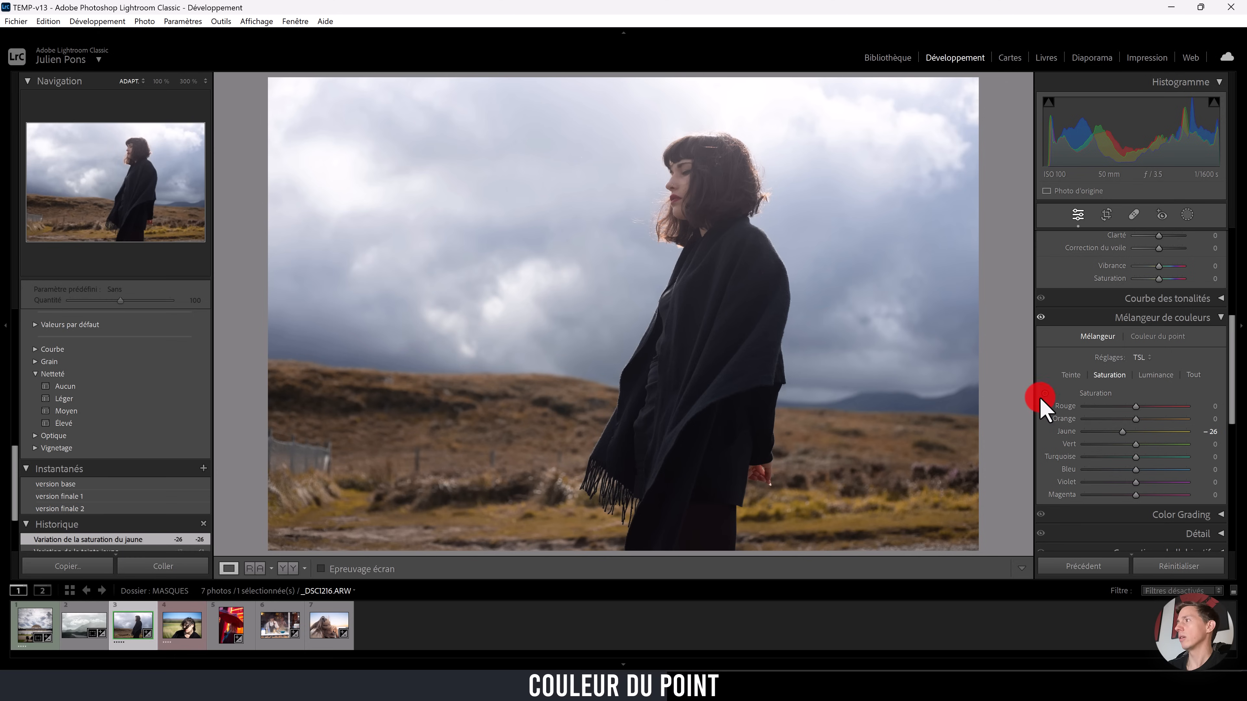
left_click_drag(1136, 469, 1166, 473)
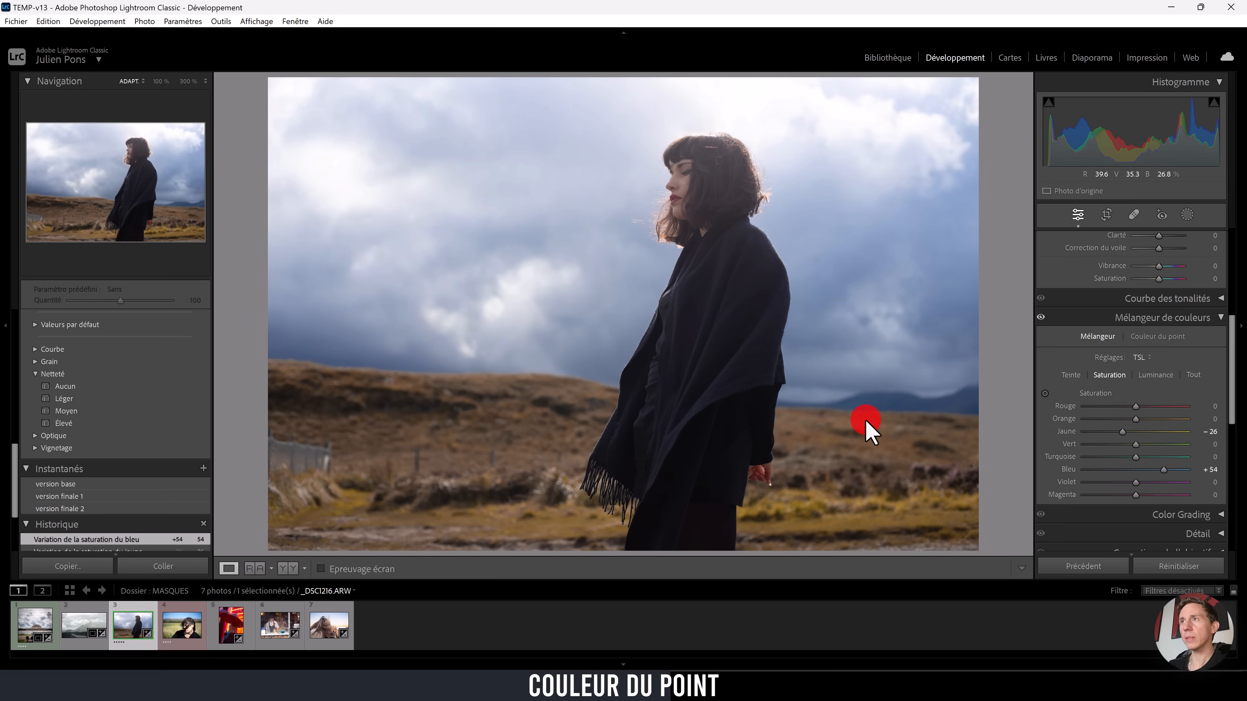
key("y")
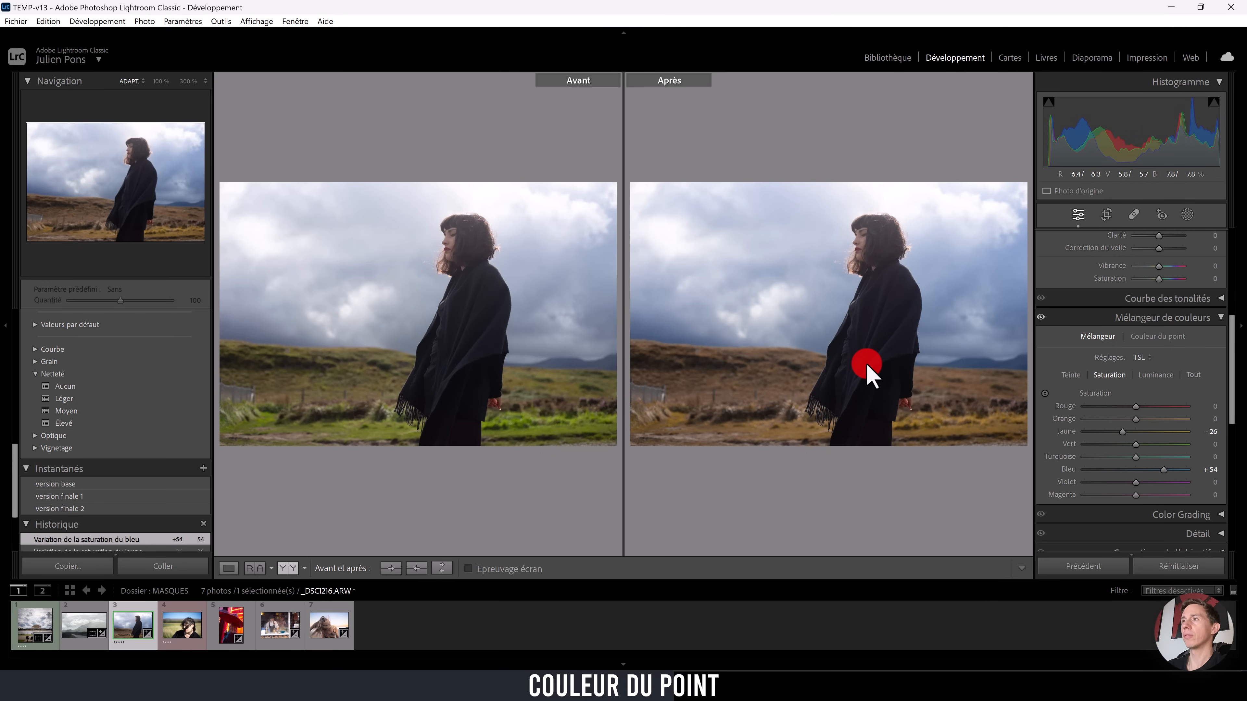
key("y")
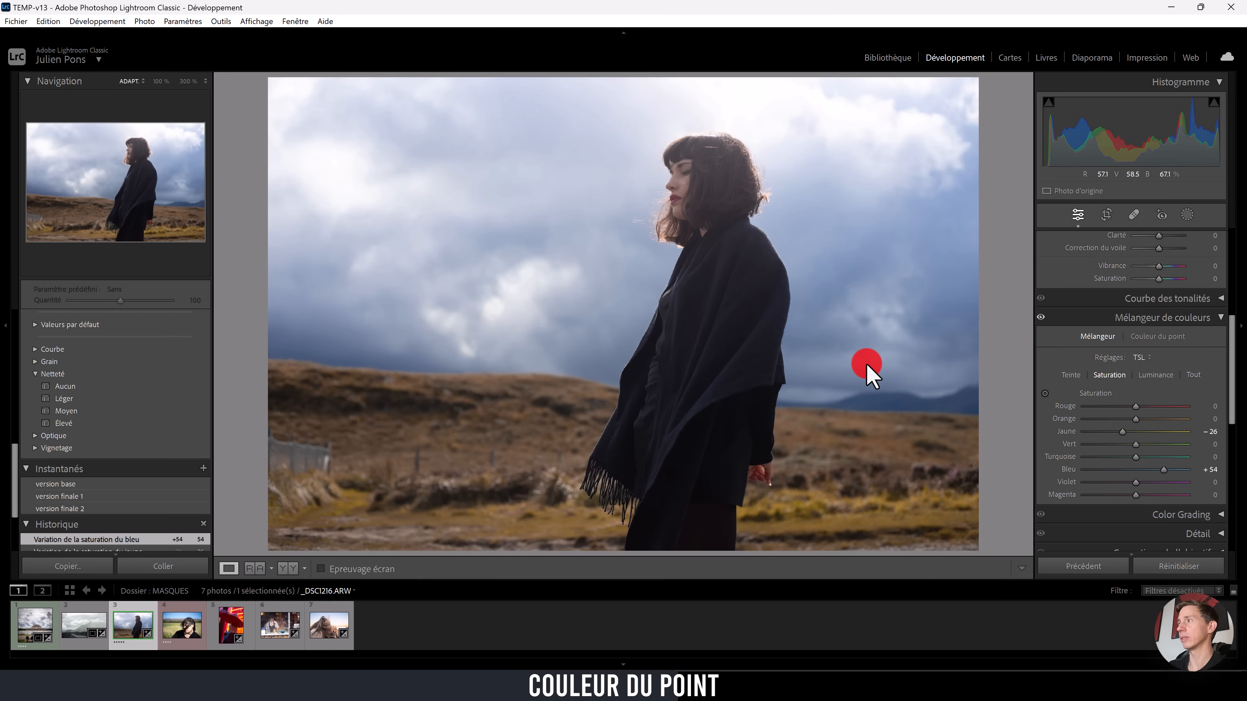
Step: Use the on-image saturation adjustment on the sky and grass to set Jaune to -18, Vert to +7, and Bleu and Violet to -5
left_click(1044, 393)
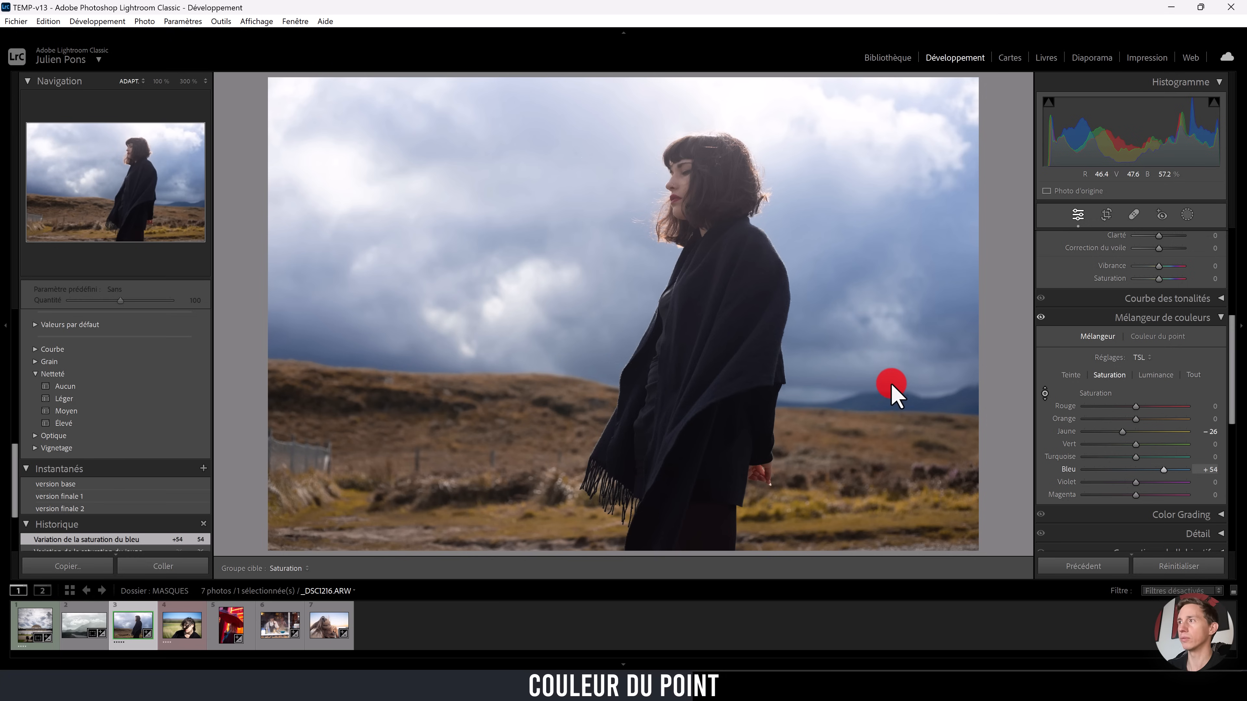
left_click_drag(847, 328, 845, 279)
mouse_move(800, 503)
left_mouse_down()
mouse_move(828, 465)
mouse_move(824, 509)
left_mouse_up()
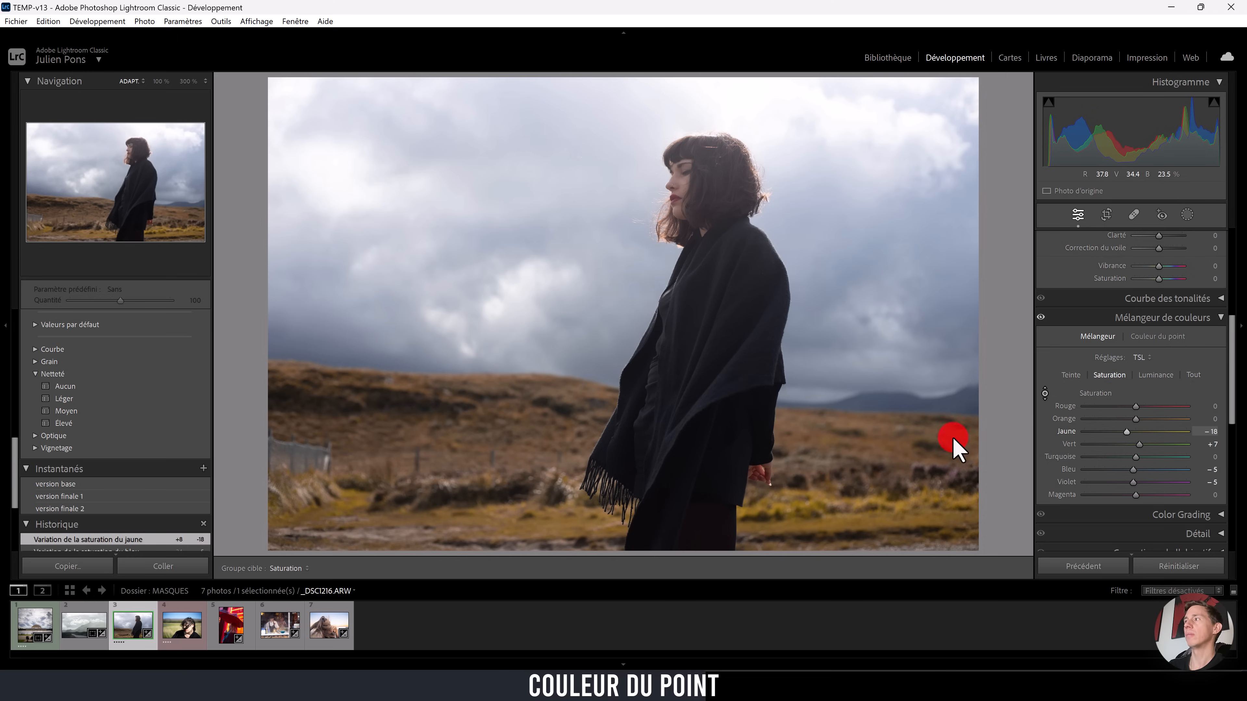
left_click(1045, 394)
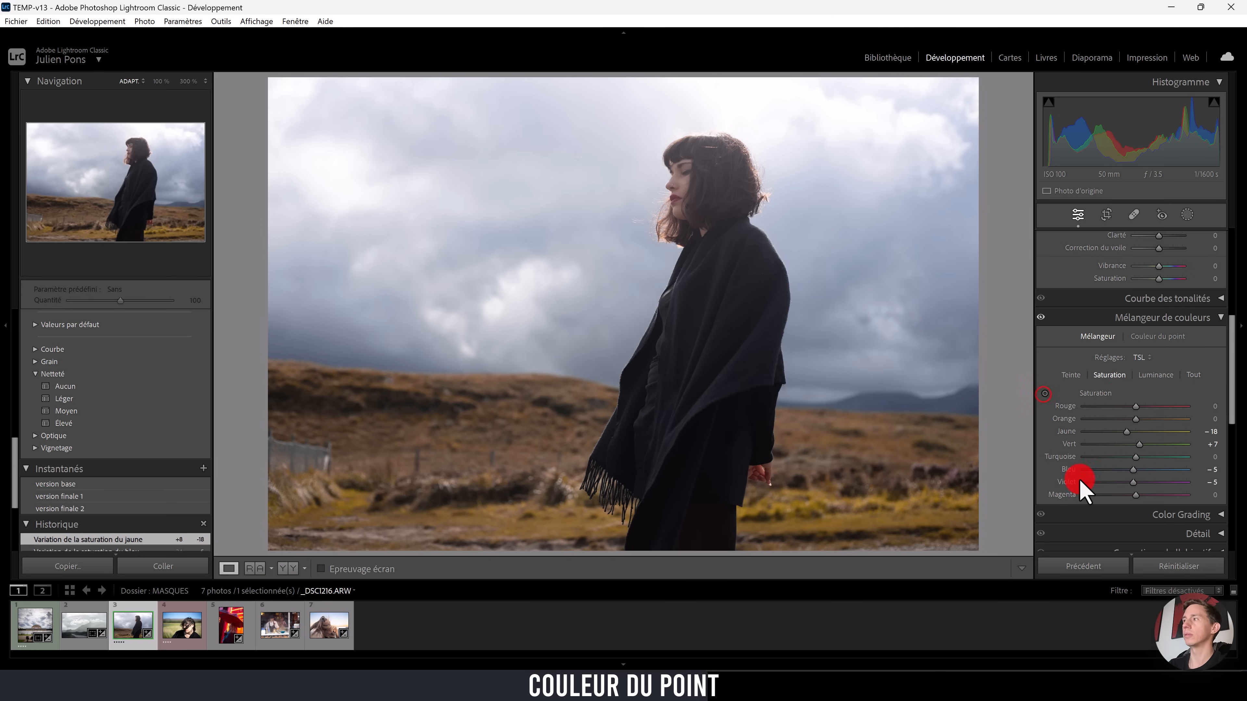
Step: Switch the colour mixer to Couleur du point and sample the brown of the hillside with the eyedropper
left_click(1071, 374)
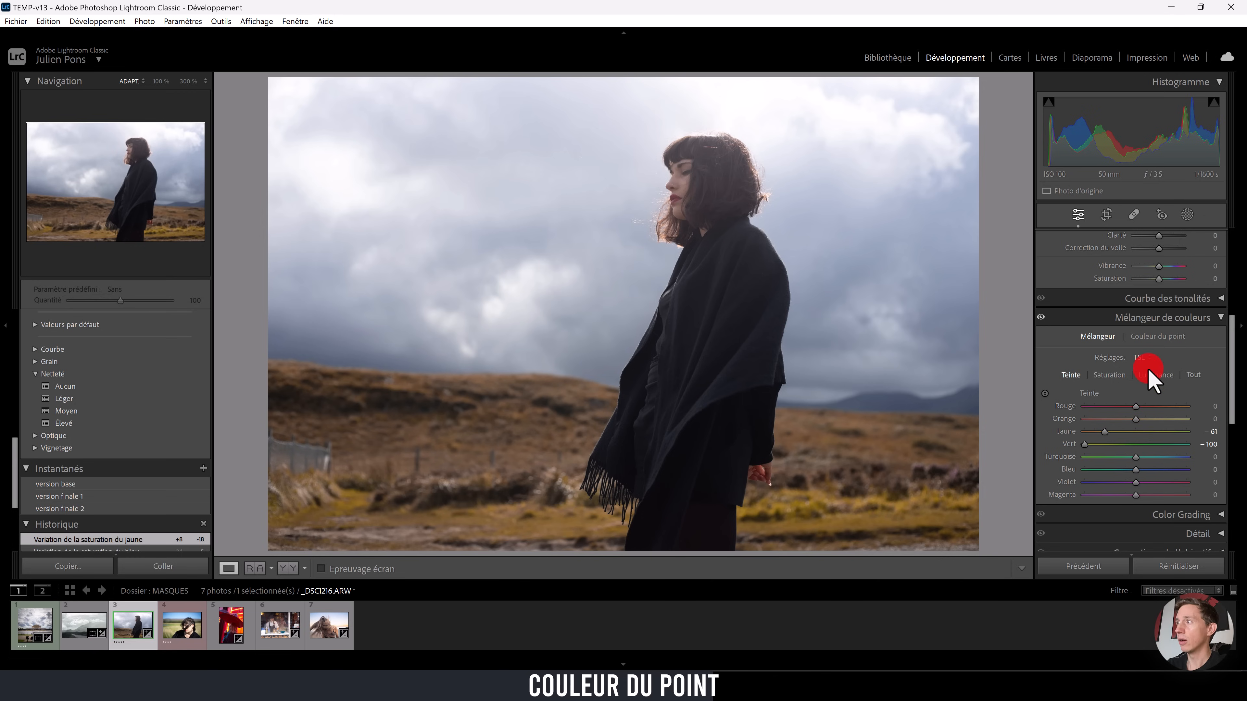
left_click(1154, 337)
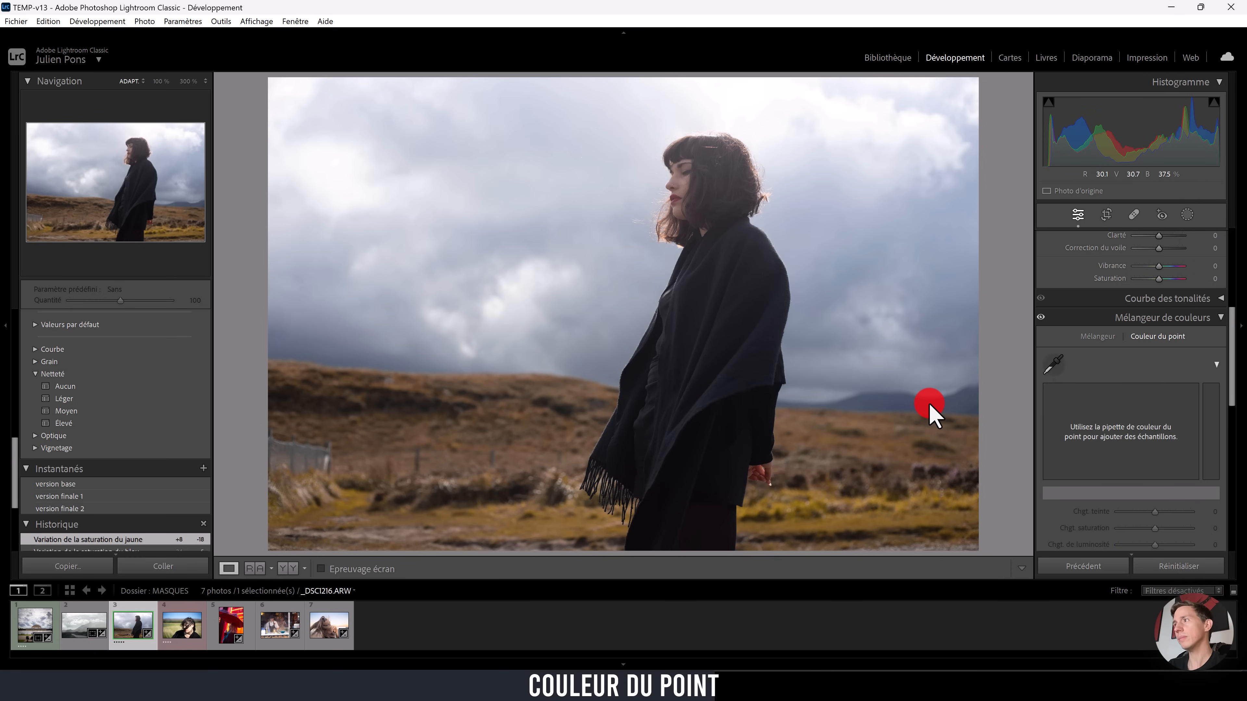
left_click(1054, 365)
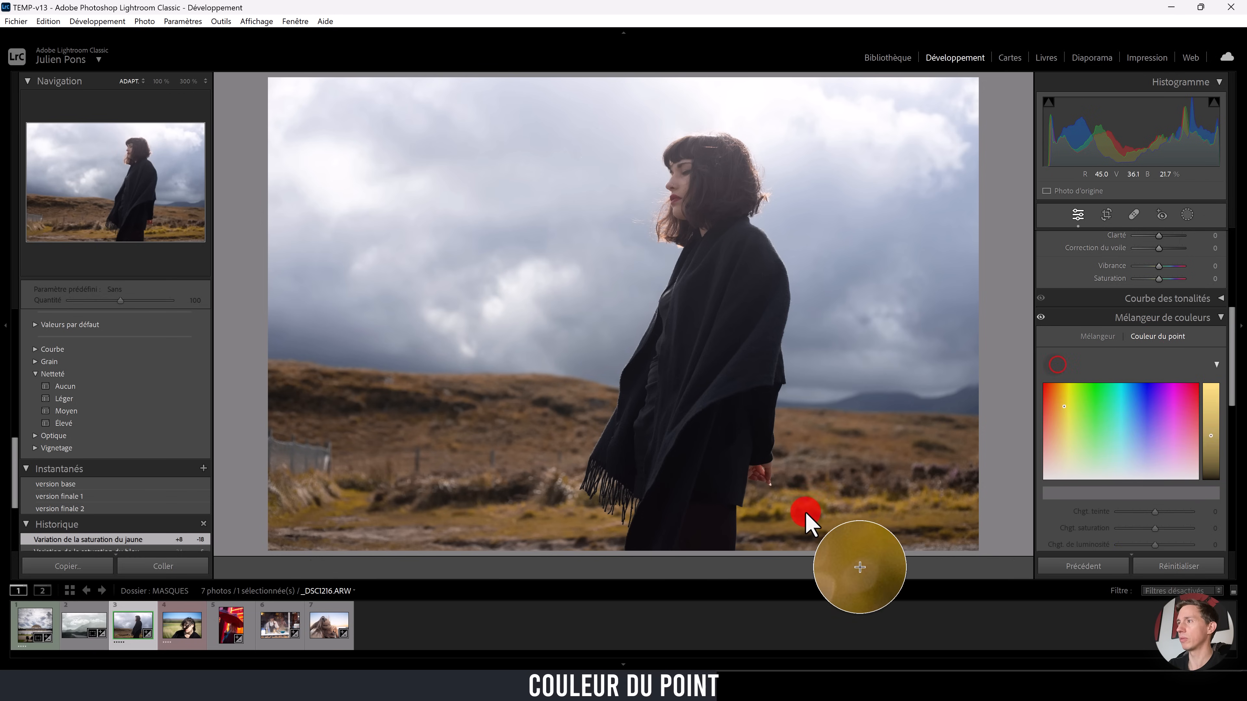
left_click(517, 416)
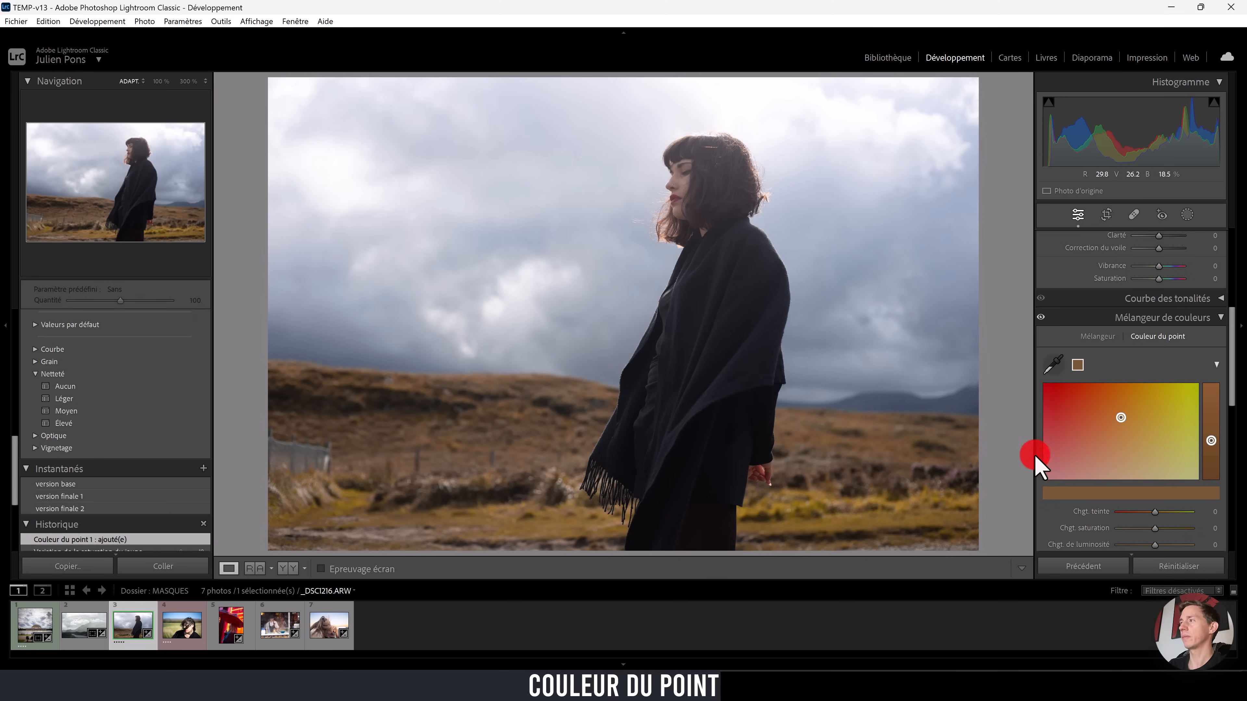
scroll(1164, 450, "down", 2)
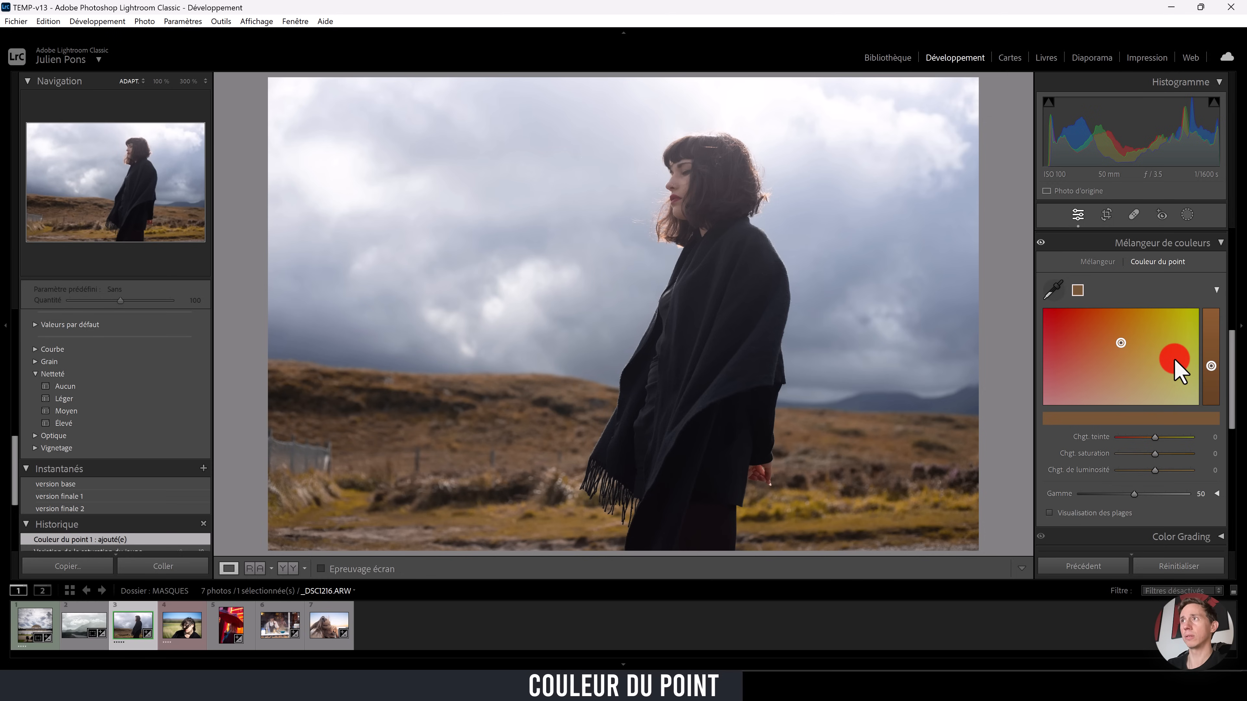
left_click(1062, 300)
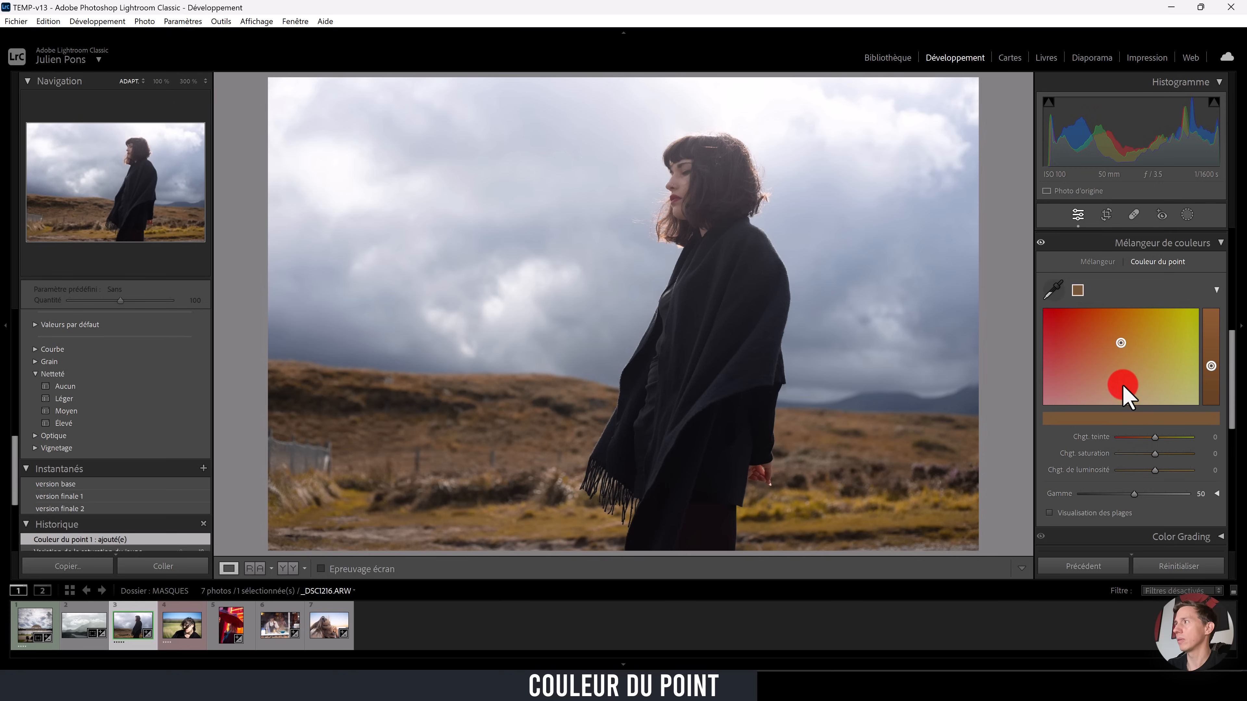
Step: Shift the sampled brown to hue -1, saturation 43 and luminosity 13
mouse_move(1125, 344)
left_mouse_down()
mouse_move(1087, 342)
mouse_move(1138, 344)
mouse_move(1081, 338)
mouse_move(1127, 363)
mouse_move(1133, 352)
mouse_move(1110, 370)
mouse_move(1137, 325)
mouse_move(1119, 353)
left_mouse_up()
mouse_move(1211, 366)
left_mouse_down()
mouse_move(1218, 334)
mouse_move(1219, 409)
mouse_move(1219, 328)
mouse_move(1220, 374)
mouse_move(1213, 350)
left_mouse_up()
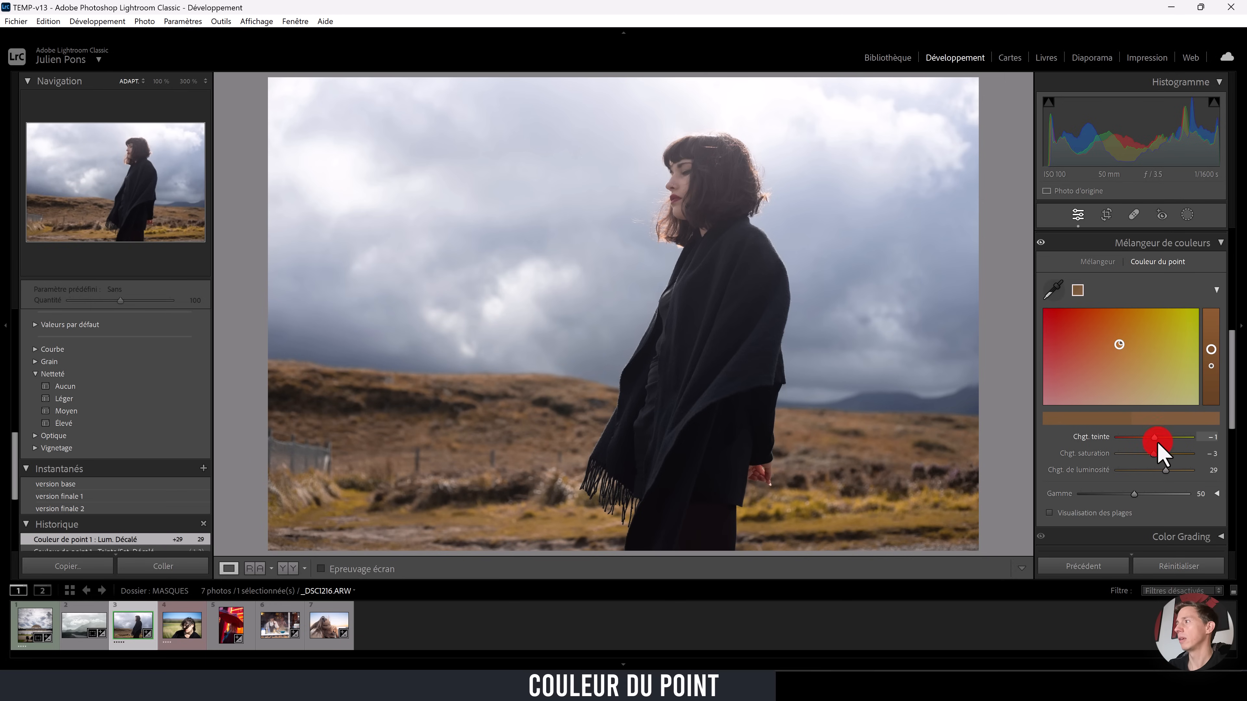
mouse_move(1128, 353)
left_mouse_down()
mouse_move(1064, 353)
mouse_move(1136, 357)
mouse_move(1129, 305)
mouse_move(1141, 409)
mouse_move(1130, 409)
mouse_move(1120, 332)
left_mouse_up()
mouse_move(1210, 349)
left_mouse_down()
mouse_move(1215, 409)
mouse_move(1212, 363)
left_mouse_up()
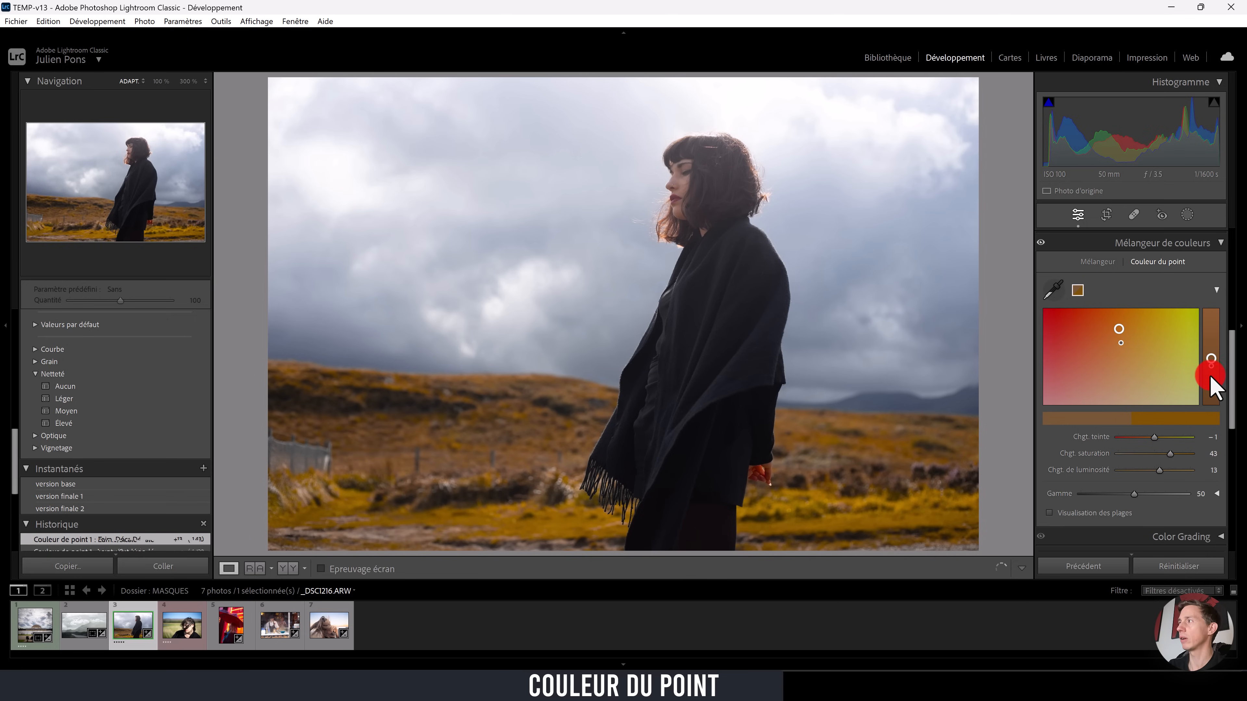
left_click(1120, 343)
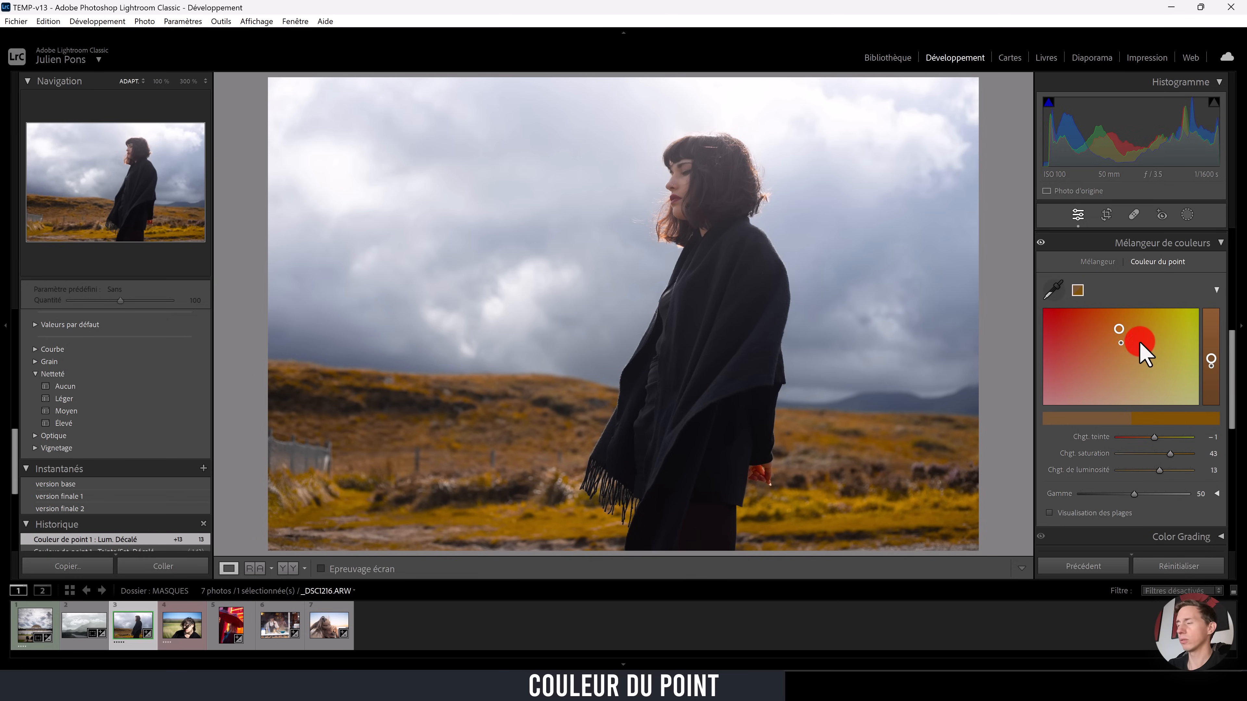
Step: Shift the sampled brown's saturation to 52 and its hue to -10 while previewing the affected areas
key("alt")
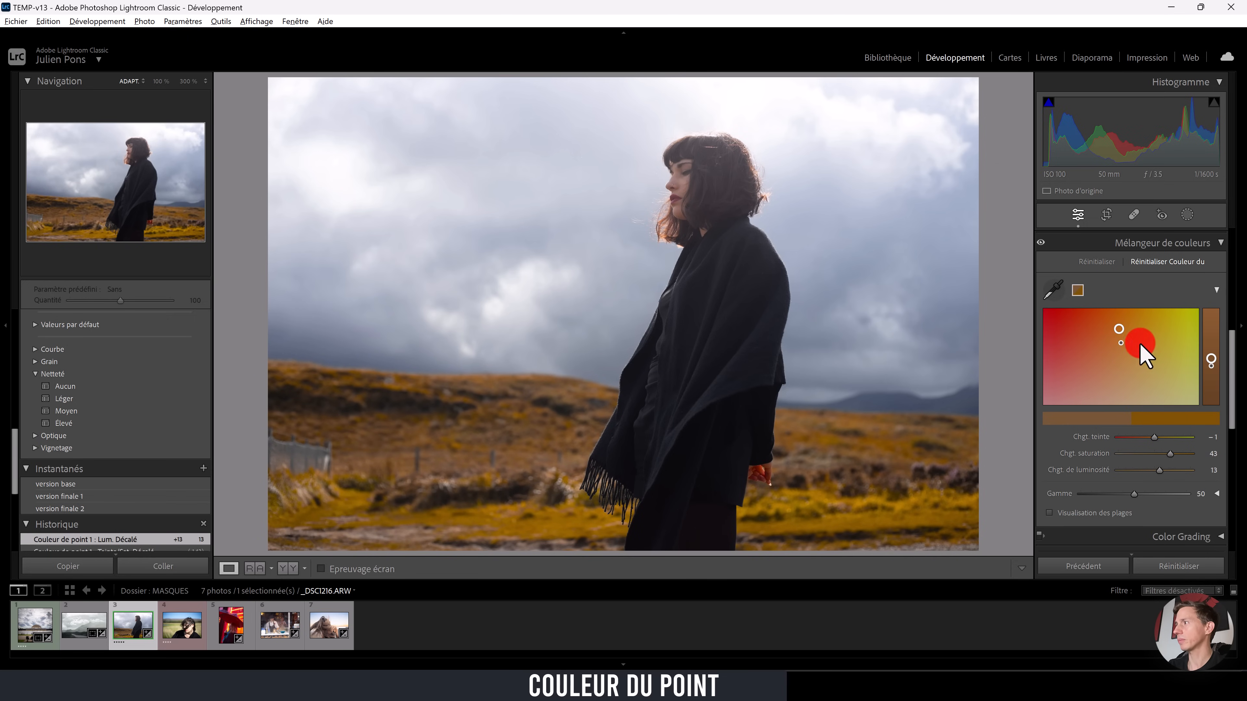
left_click_drag(1121, 336, 1118, 327)
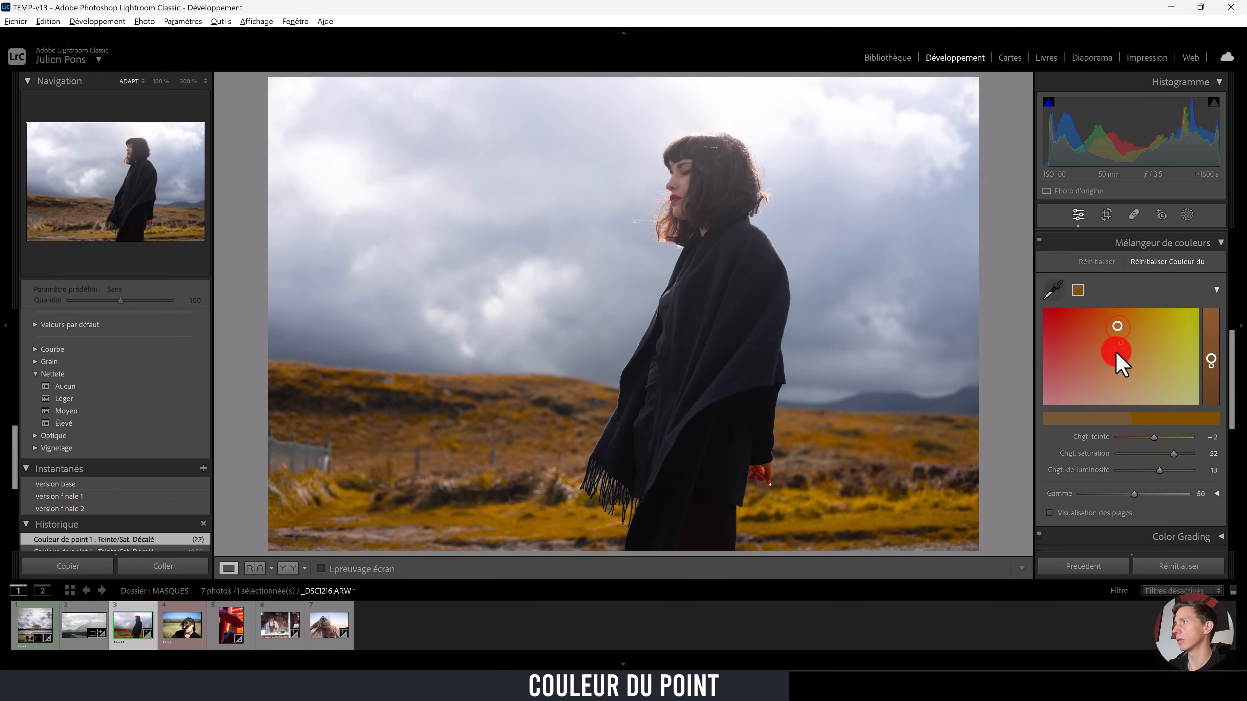
mouse_move(1153, 438)
left_mouse_down()
mouse_move(1163, 440)
mouse_move(1151, 441)
left_mouse_up()
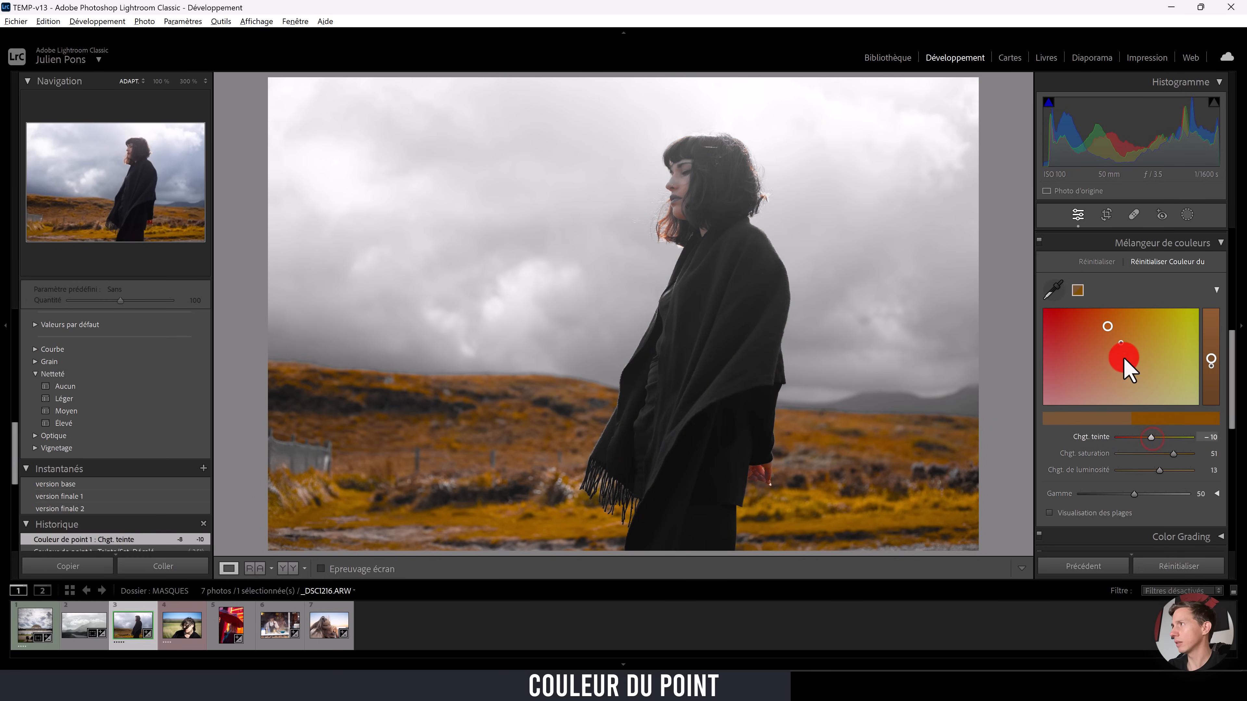
Step: Shift the sampled brown to hue 13 and saturation 23, checking the affected areas with the range preview
mouse_move(1107, 330)
left_mouse_down()
mouse_move(1128, 331)
mouse_move(1089, 388)
mouse_move(1153, 418)
mouse_move(1128, 372)
mouse_move(1104, 443)
mouse_move(1143, 541)
mouse_move(1204, 545)
mouse_move(1174, 434)
mouse_move(1126, 350)
mouse_move(1065, 338)
mouse_move(1002, 377)
mouse_move(1073, 438)
mouse_move(1148, 472)
mouse_move(1138, 370)
mouse_move(1117, 340)
mouse_move(1130, 332)
mouse_move(1125, 349)
mouse_move(1106, 334)
mouse_move(1105, 366)
mouse_move(1136, 379)
mouse_move(1114, 362)
mouse_move(1106, 384)
mouse_move(1119, 354)
mouse_move(1136, 363)
mouse_move(1126, 345)
left_mouse_up()
key("alt")
key("alt")
left_click_drag(1145, 331, 1144, 330)
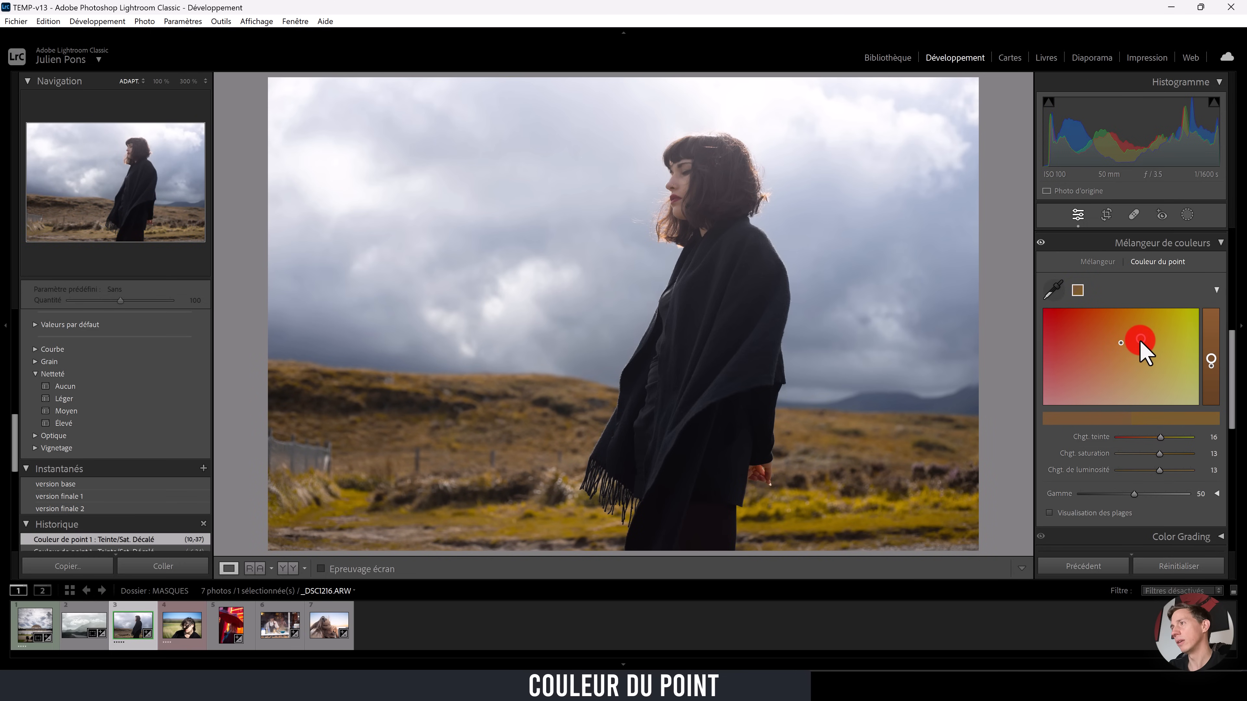
key("alt")
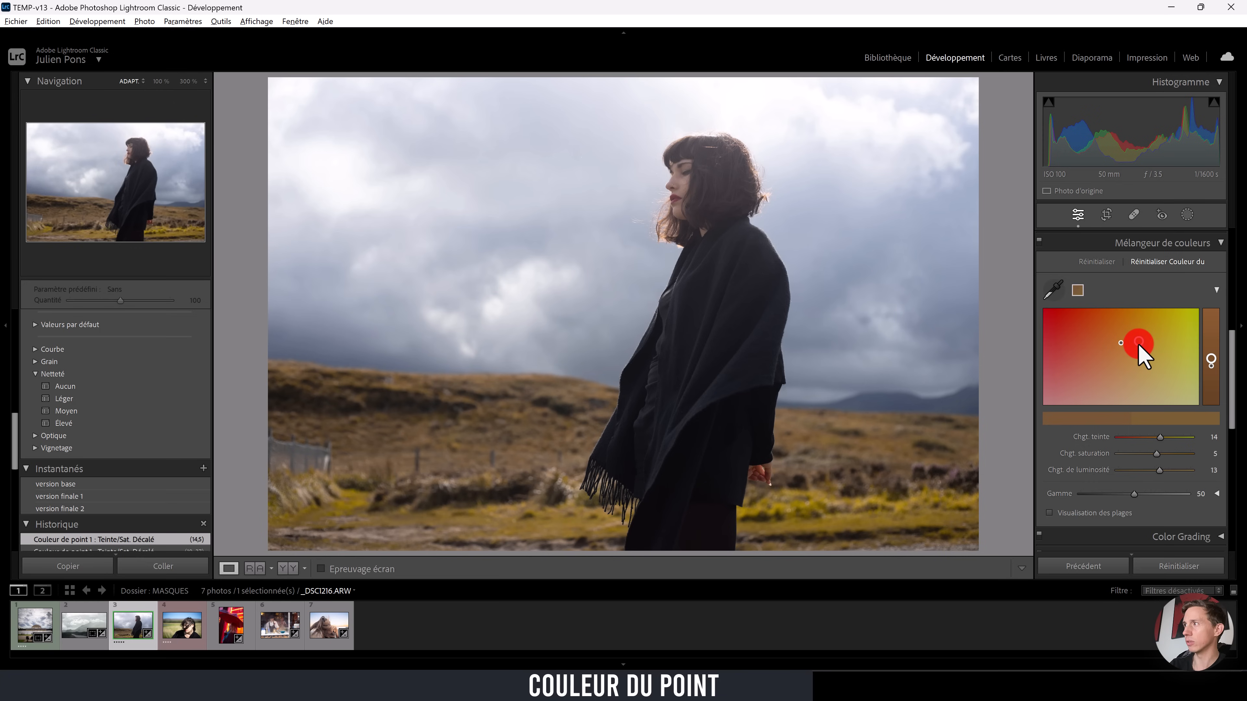
mouse_move(1134, 358)
left_mouse_down()
mouse_move(1127, 403)
mouse_move(1025, 416)
mouse_move(1063, 424)
mouse_move(1119, 404)
mouse_move(1197, 259)
mouse_move(1133, 279)
mouse_move(1144, 354)
mouse_move(1137, 336)
left_mouse_up()
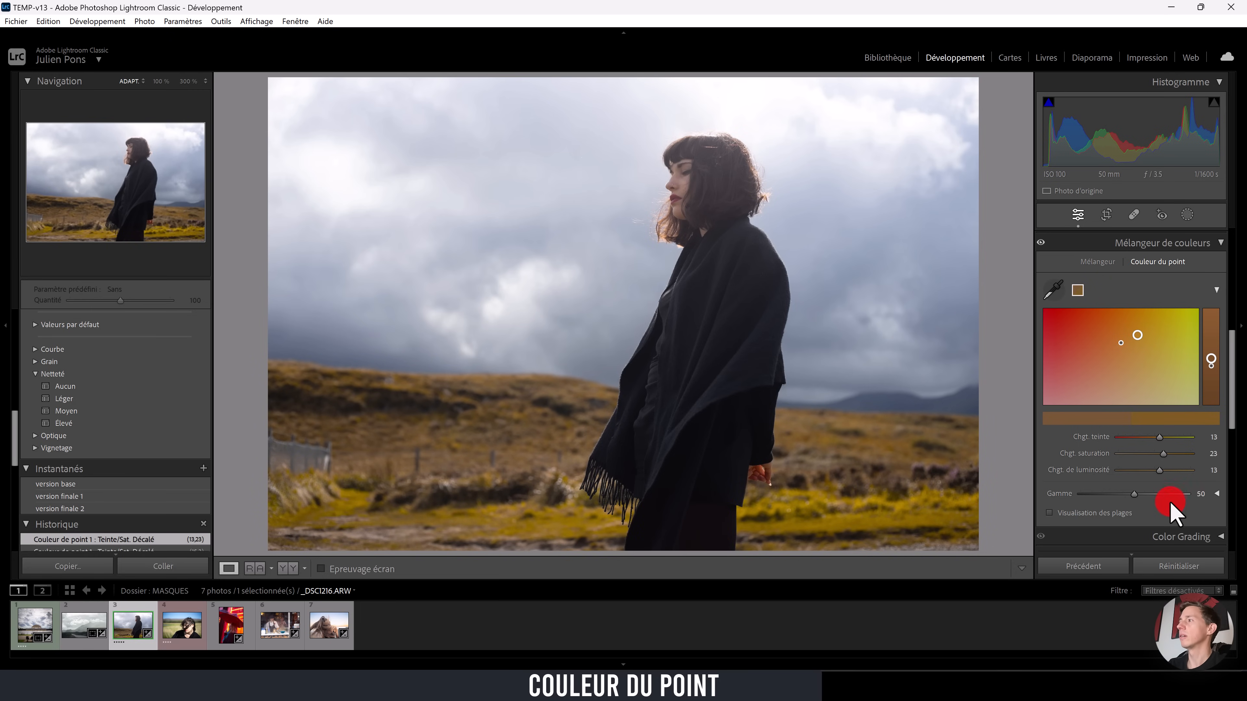
Step: Expand the Gamme settings and widen the hue range to 0/20–78/87 and the luminance range to 17/39–86/100
left_click(1216, 494)
scroll(1172, 521, "down", 2)
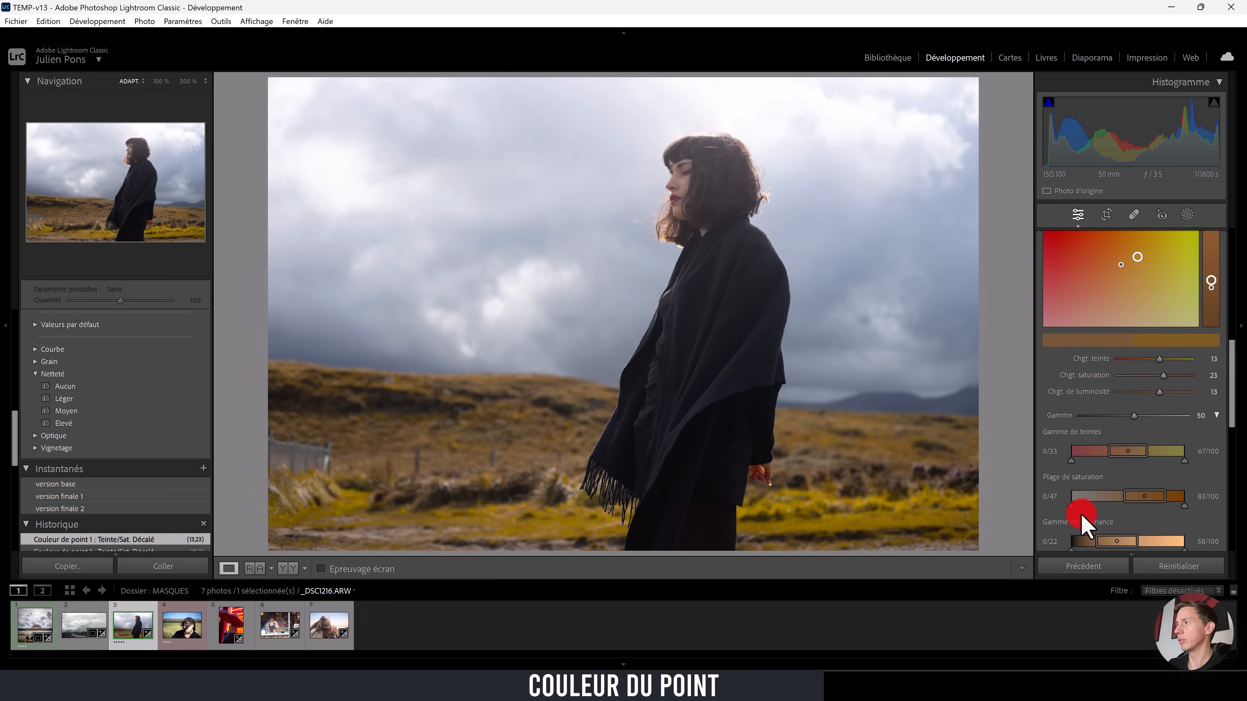
scroll(1085, 521, "down", 2)
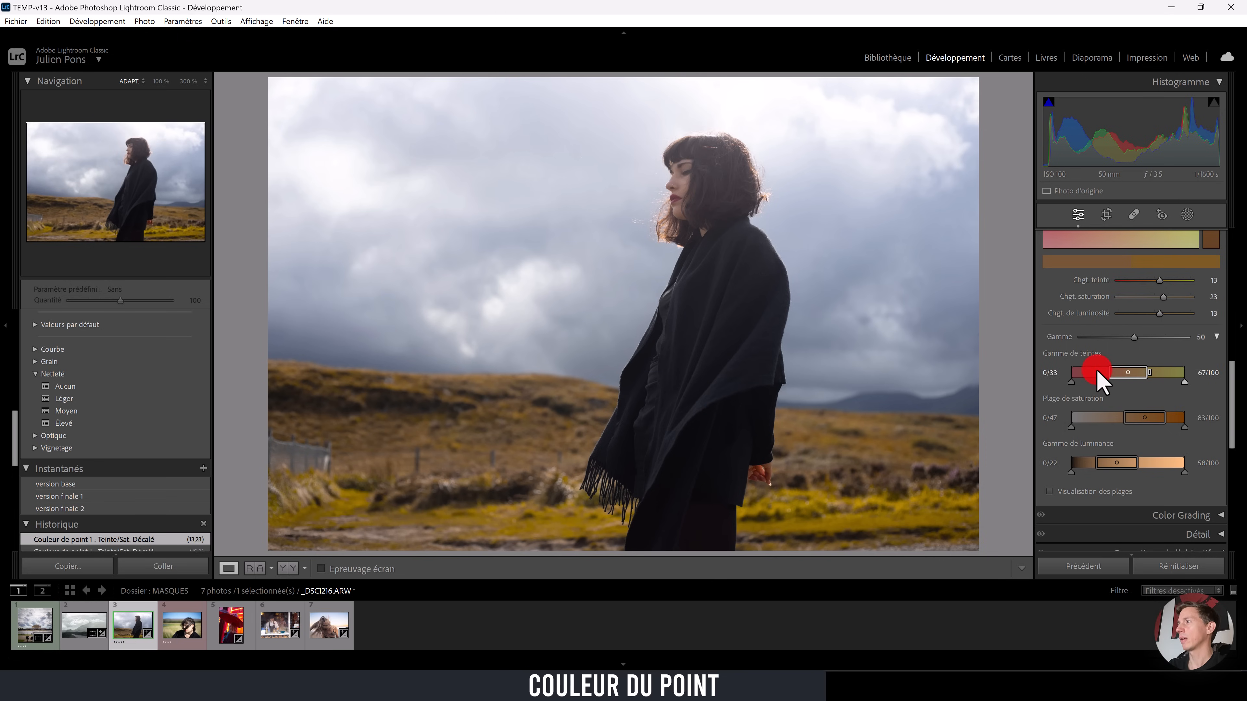
left_click_drag(1111, 463, 1162, 453)
scroll(1163, 442, "up", 2)
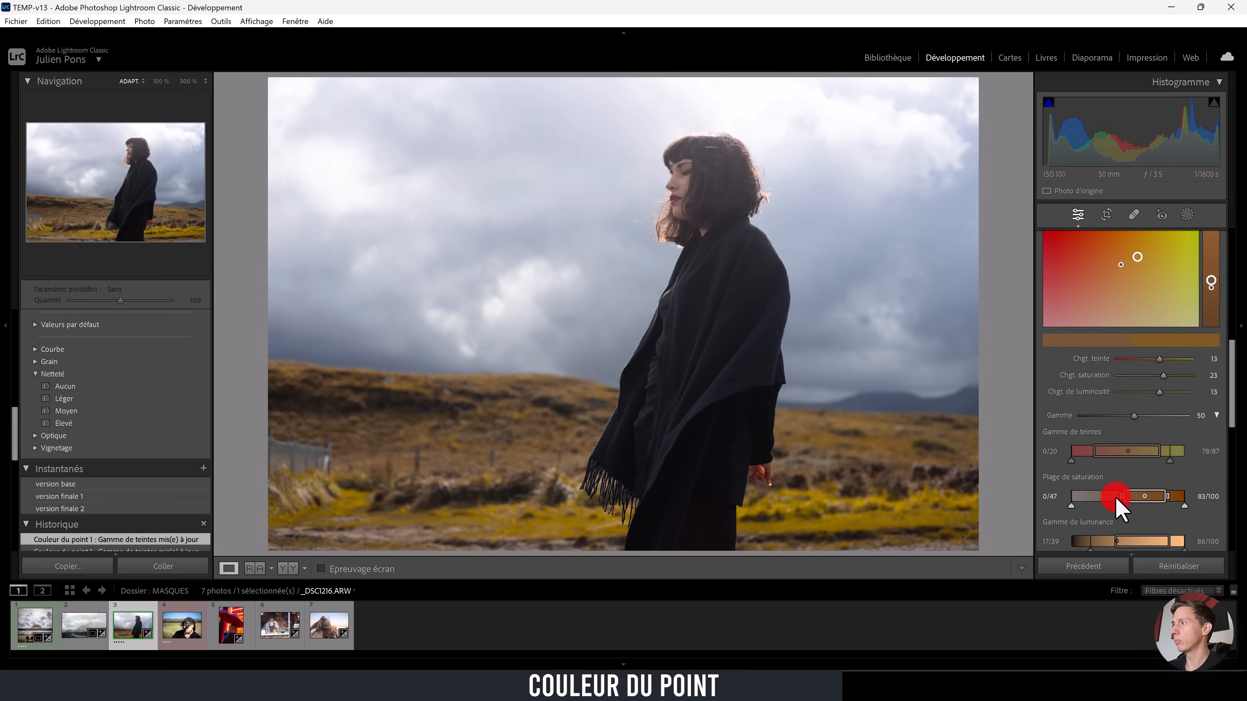
Step: Narrow the hue range to 0/45–57/80, saturation to 0/57–71/100 and luminance to 17/35–45/100, and shift the sample to hue 3, saturation 15
mouse_move(1122, 499)
left_mouse_down()
mouse_move(1095, 499)
mouse_move(1166, 500)
mouse_move(1145, 500)
left_mouse_up()
left_click_drag(1094, 451, 1135, 451)
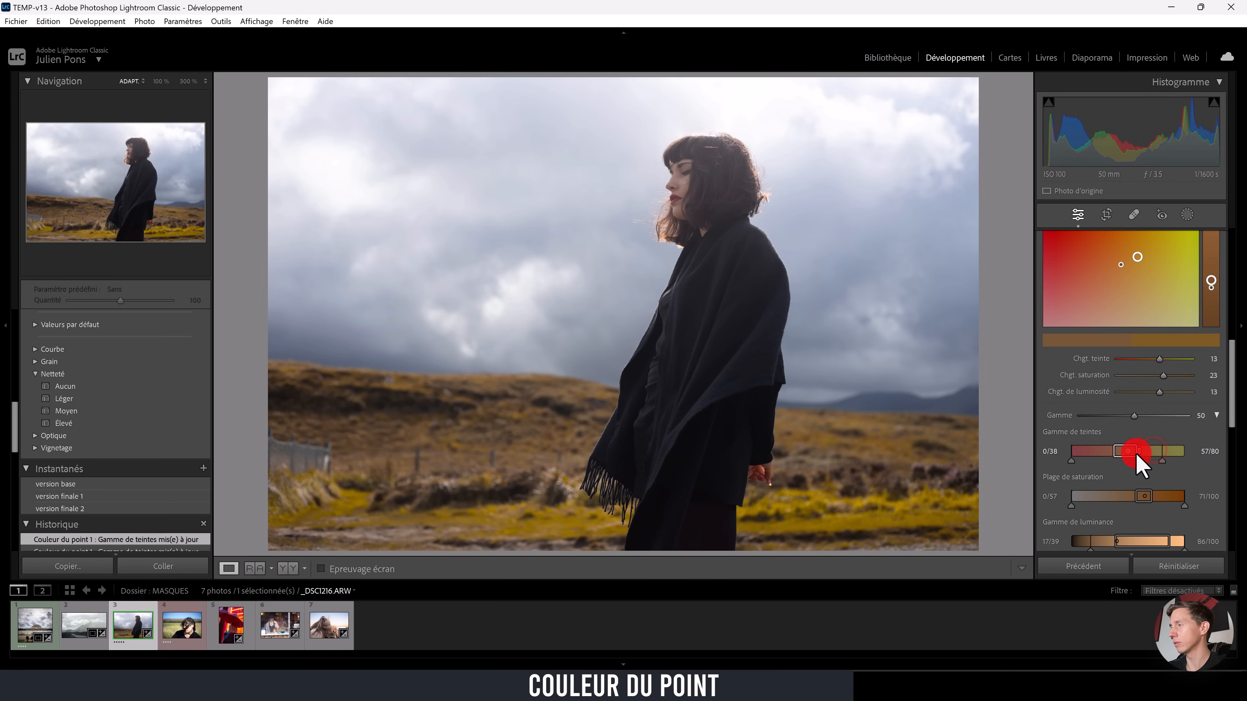
left_click_drag(1169, 541, 1121, 541)
left_click_drag(1109, 449, 1121, 440)
mouse_move(1138, 257)
left_mouse_down()
mouse_move(1105, 267)
mouse_move(1136, 265)
mouse_move(1120, 264)
left_mouse_up()
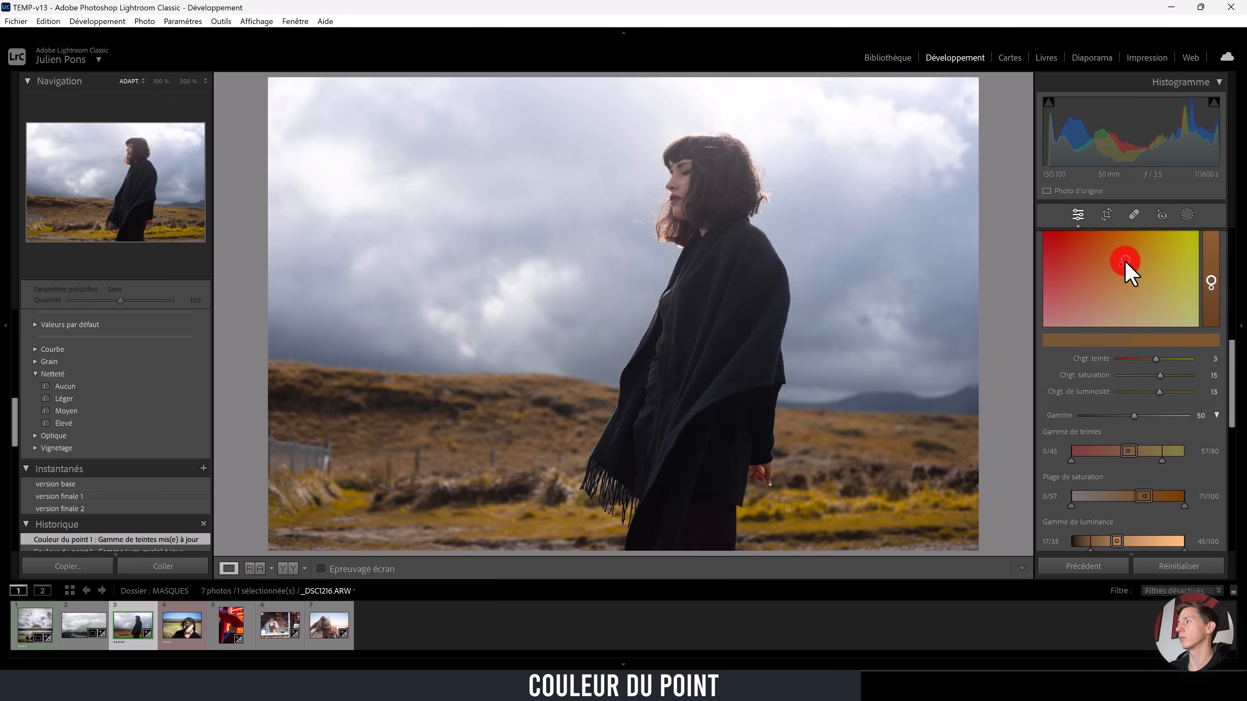
Step: Turn on Visualisation des plages and examine which areas of the photo the sampled colour affects
scroll(1108, 430, "down", 3)
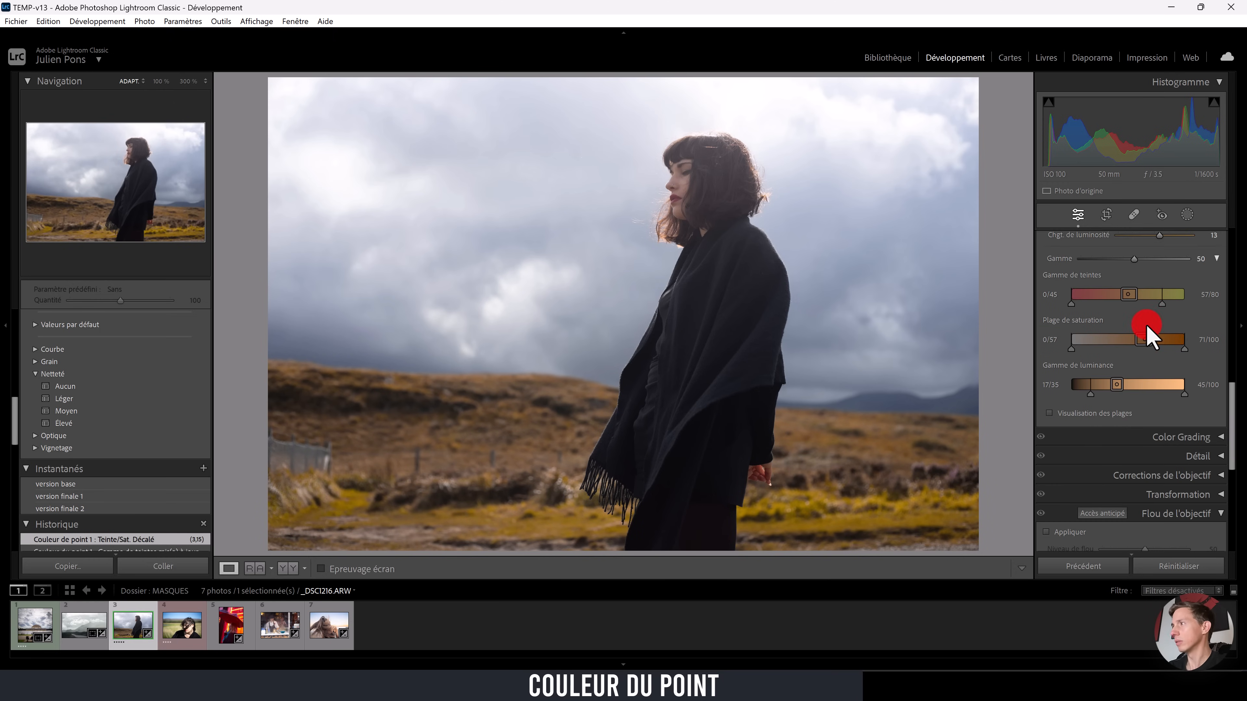
left_click(1069, 415)
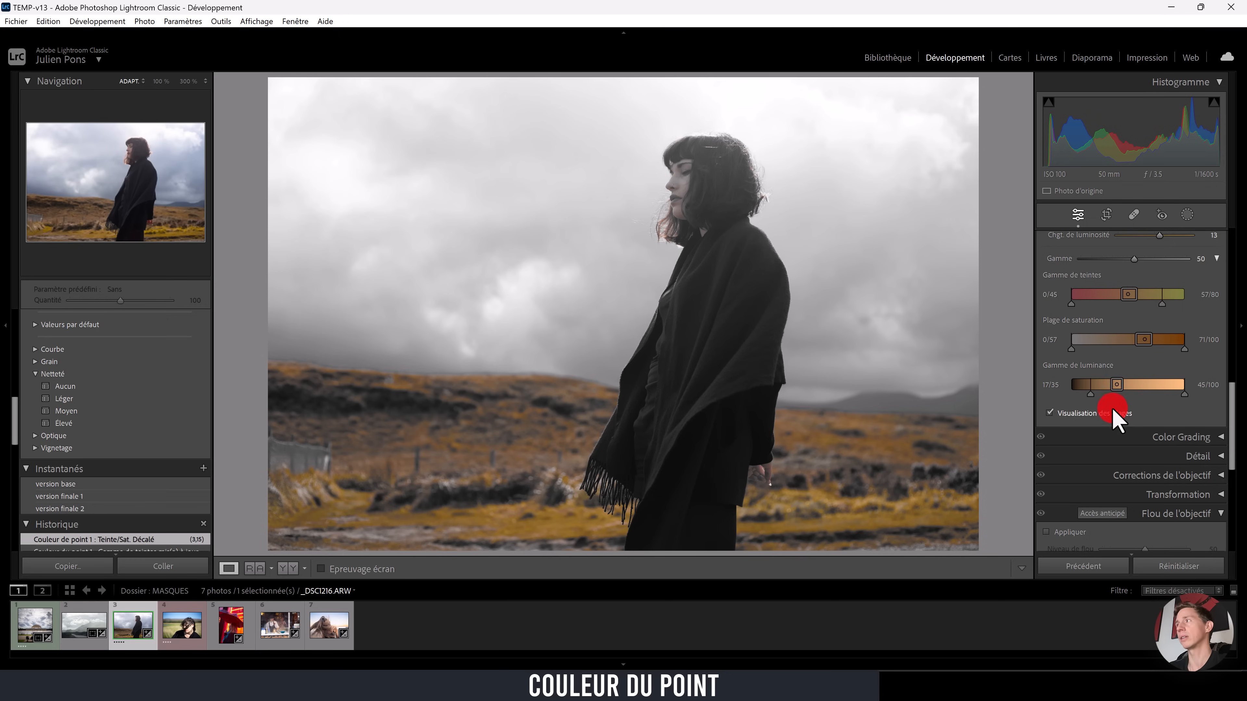
scroll(1105, 396, "up", 5)
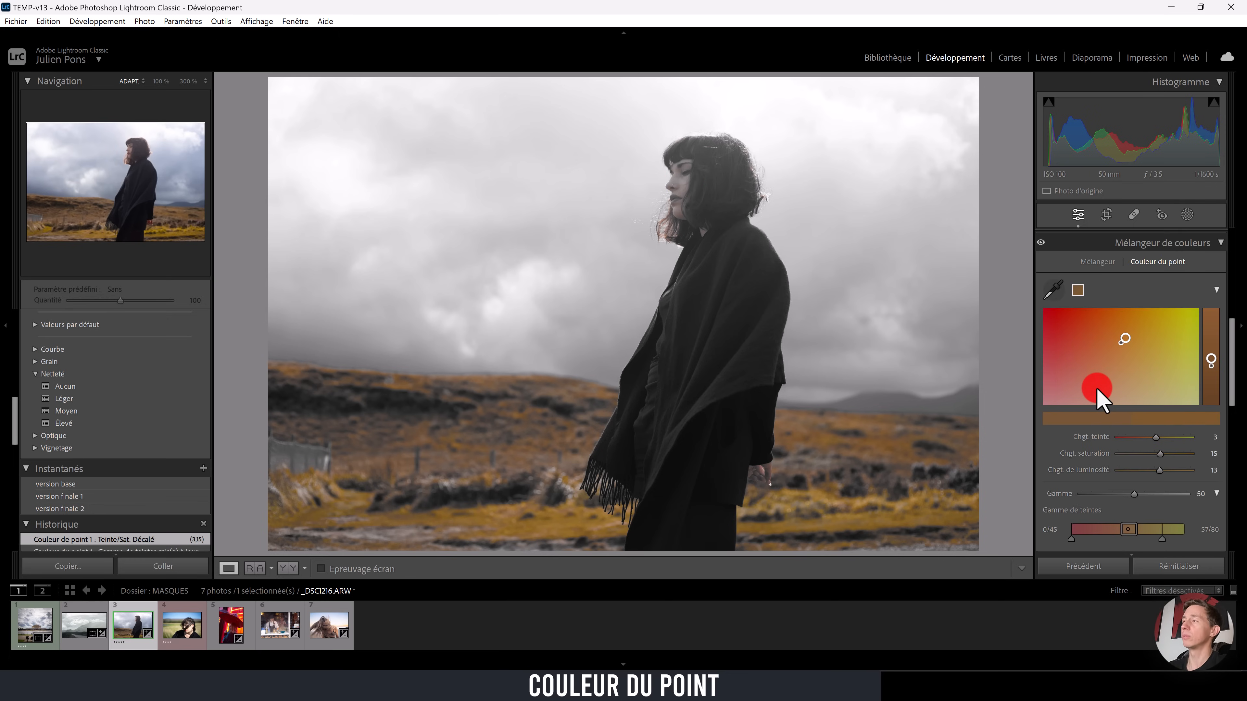
scroll(1100, 398, "down", 3)
scroll(1100, 399, "up", 3)
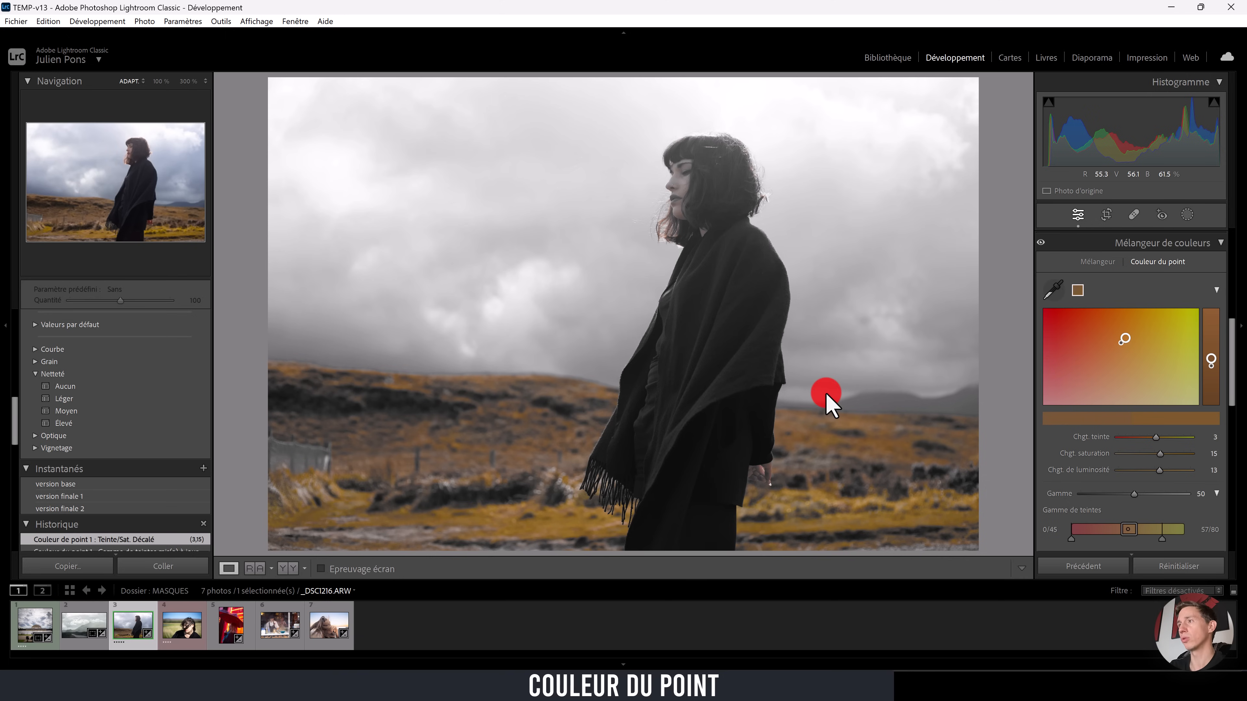
left_click(1124, 341)
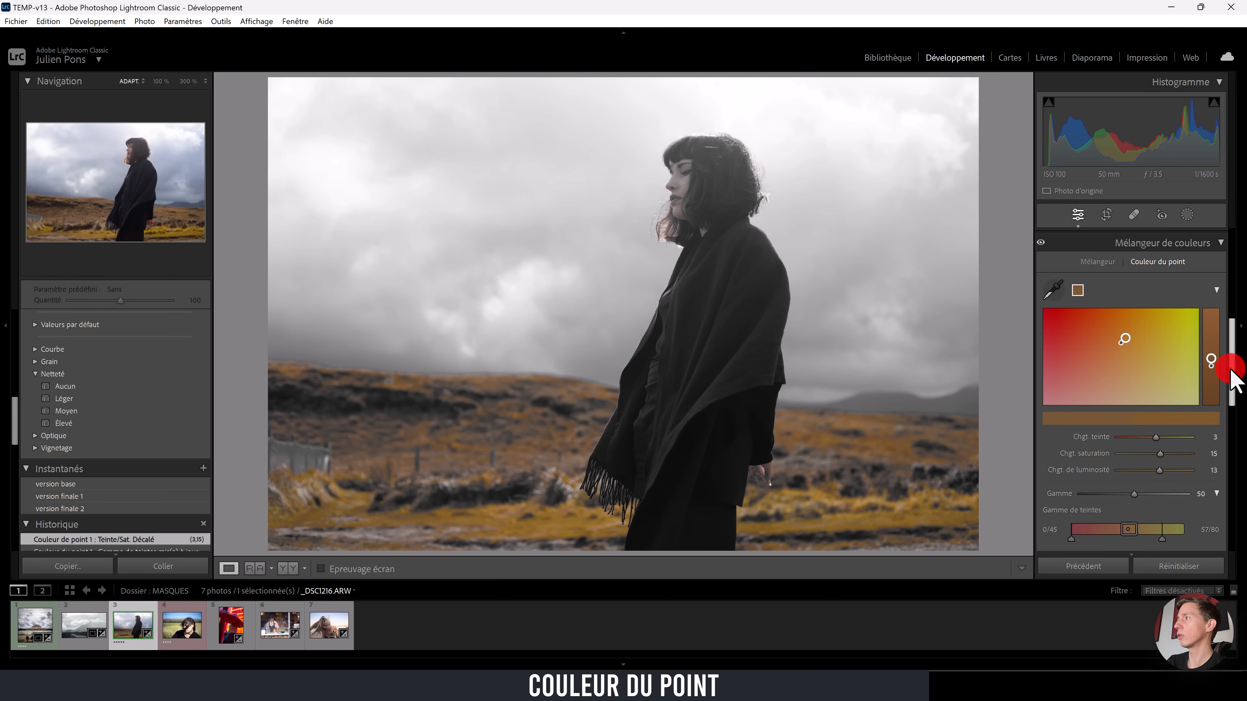
Step: Set the luminance range to 0/14–77/100, the saturation range to 0/40–98/100 and the hue range to 7/29–62/76
scroll(1233, 378, "down", 1)
left_click_drag(1232, 383, 1230, 412)
left_click_drag(1111, 449, 1158, 450)
left_click_drag(1136, 405, 1184, 407)
left_click_drag(1122, 360, 1102, 363)
mouse_move(1136, 359)
left_mouse_down()
mouse_move(1182, 361)
mouse_move(1156, 362)
left_mouse_up()
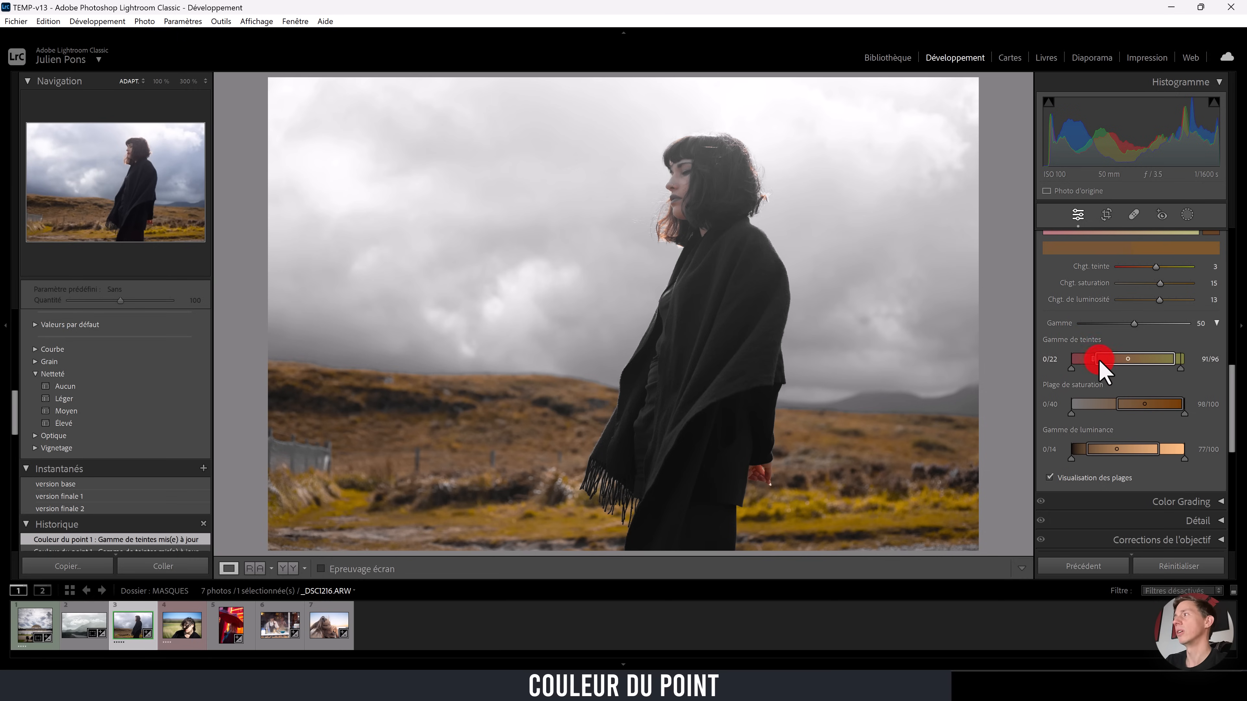
left_click_drag(1090, 358, 1154, 360)
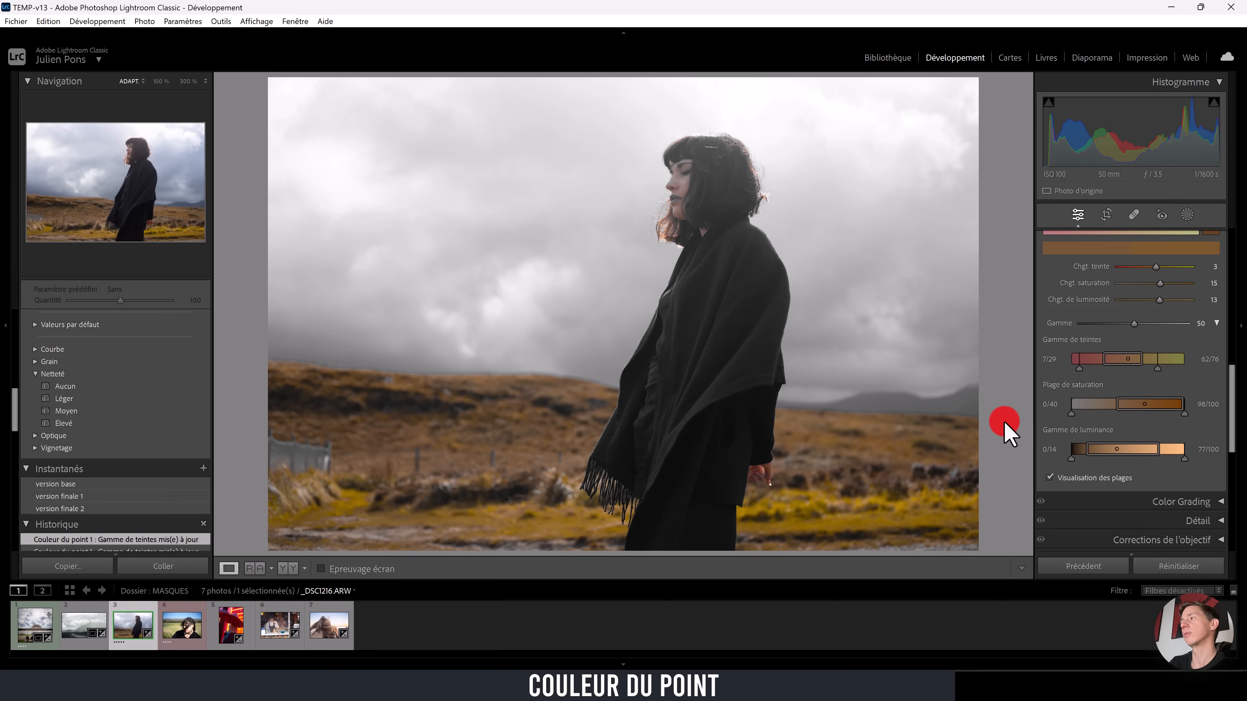
Step: Turn off Visualisation des plages, compare the photo before and after side by side, and look through its edit history
scroll(1114, 404, "up", 2)
scroll(1088, 446, "down", 4)
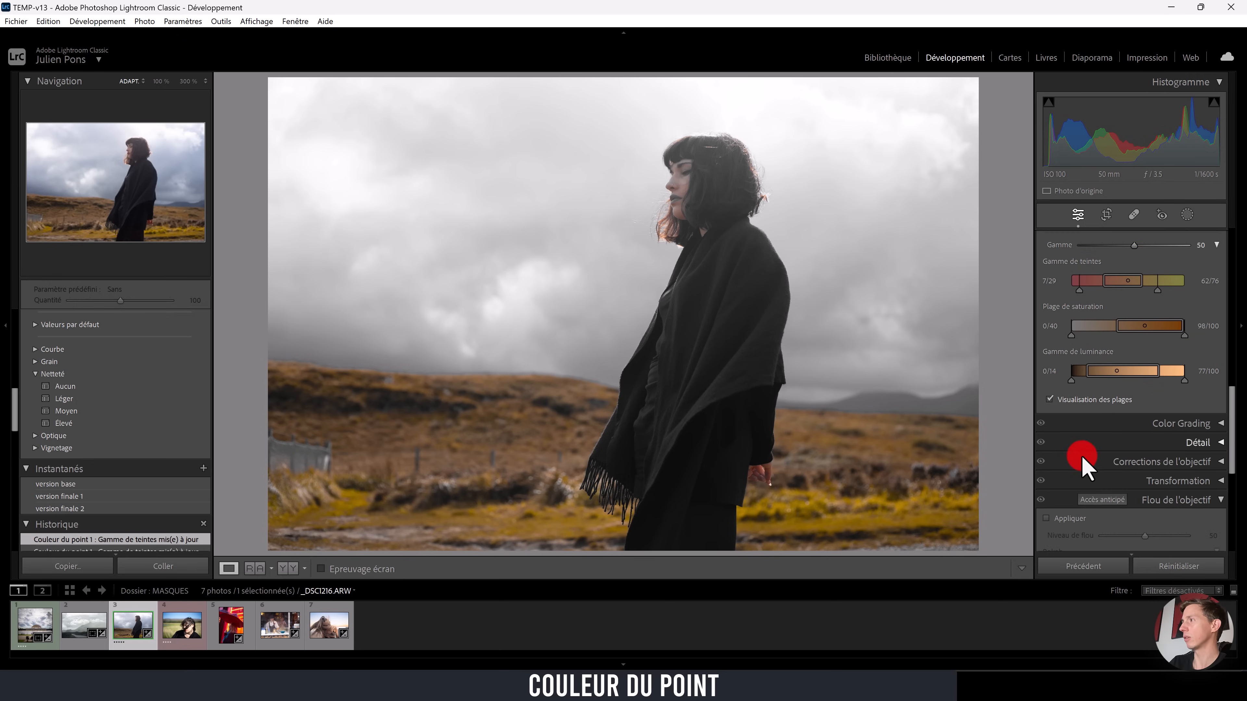
left_click(1061, 400)
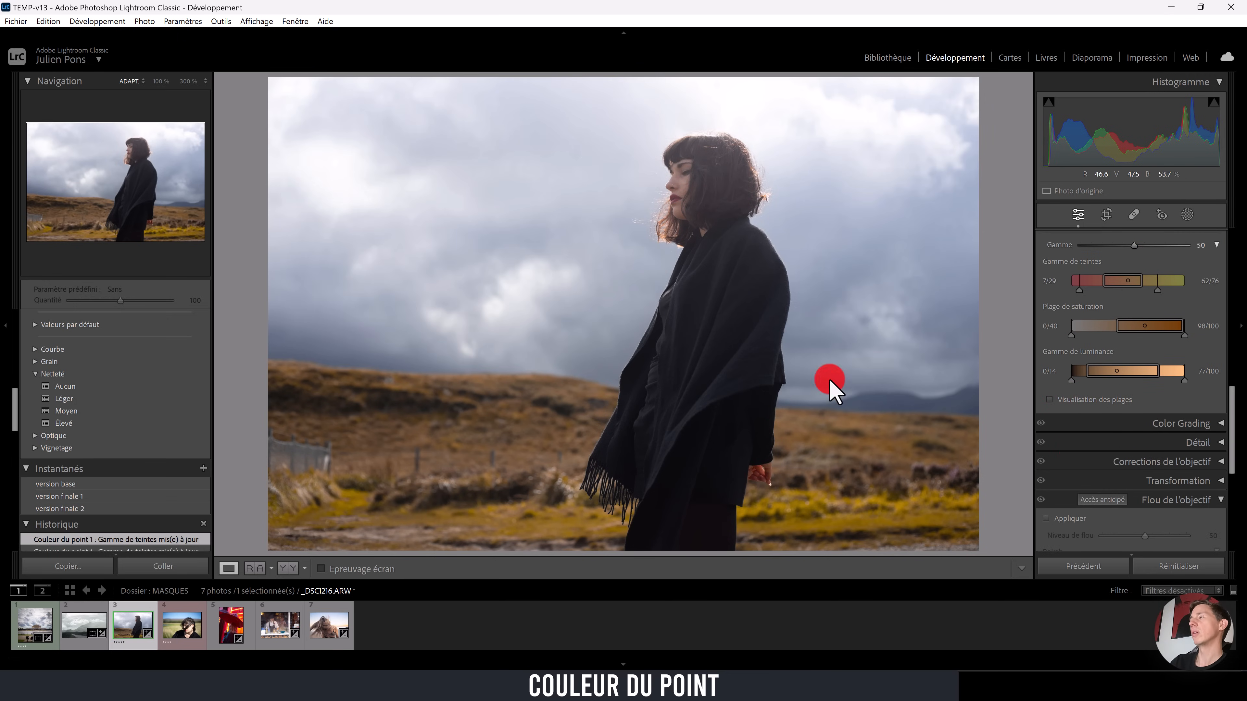
key("y")
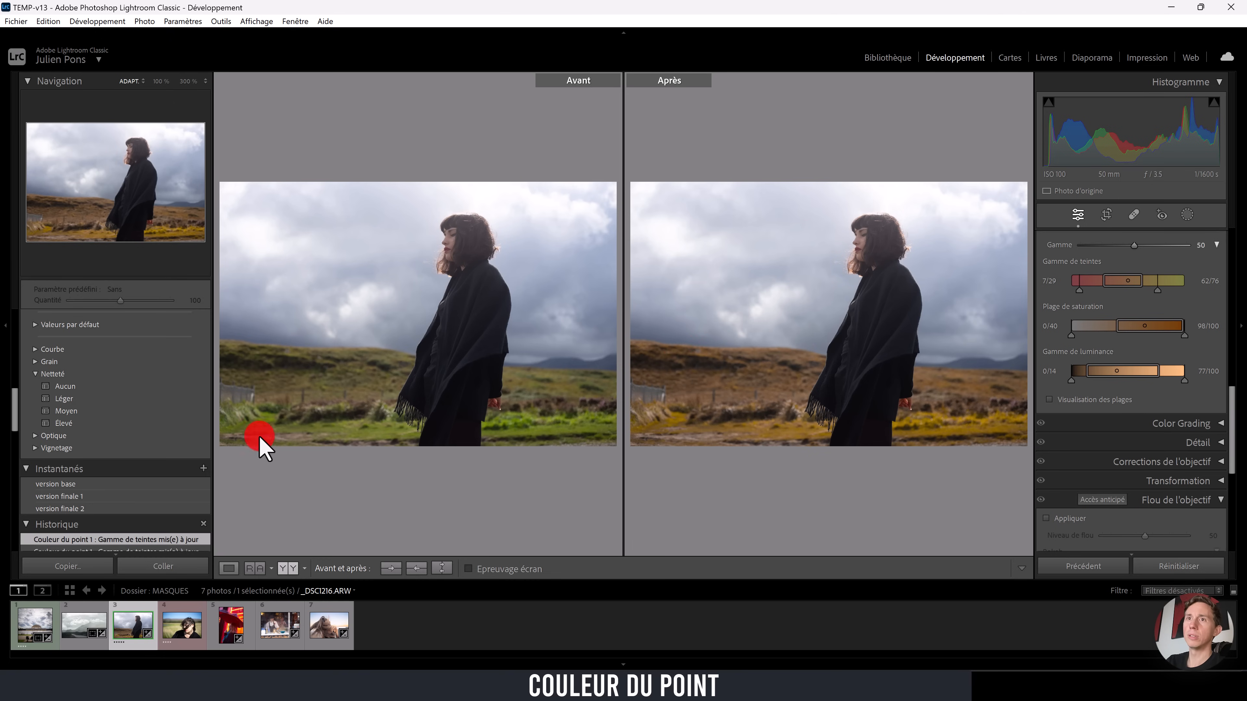
scroll(190, 454, "down", 5)
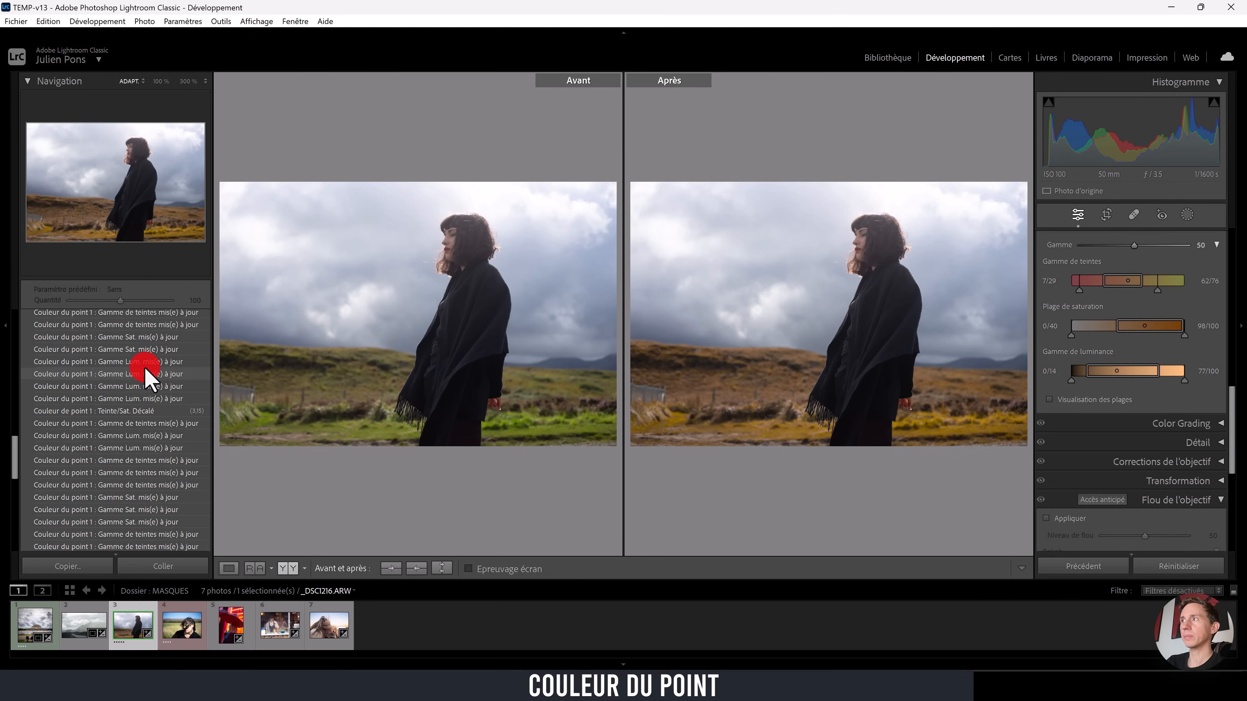
scroll(145, 536, "up", 3)
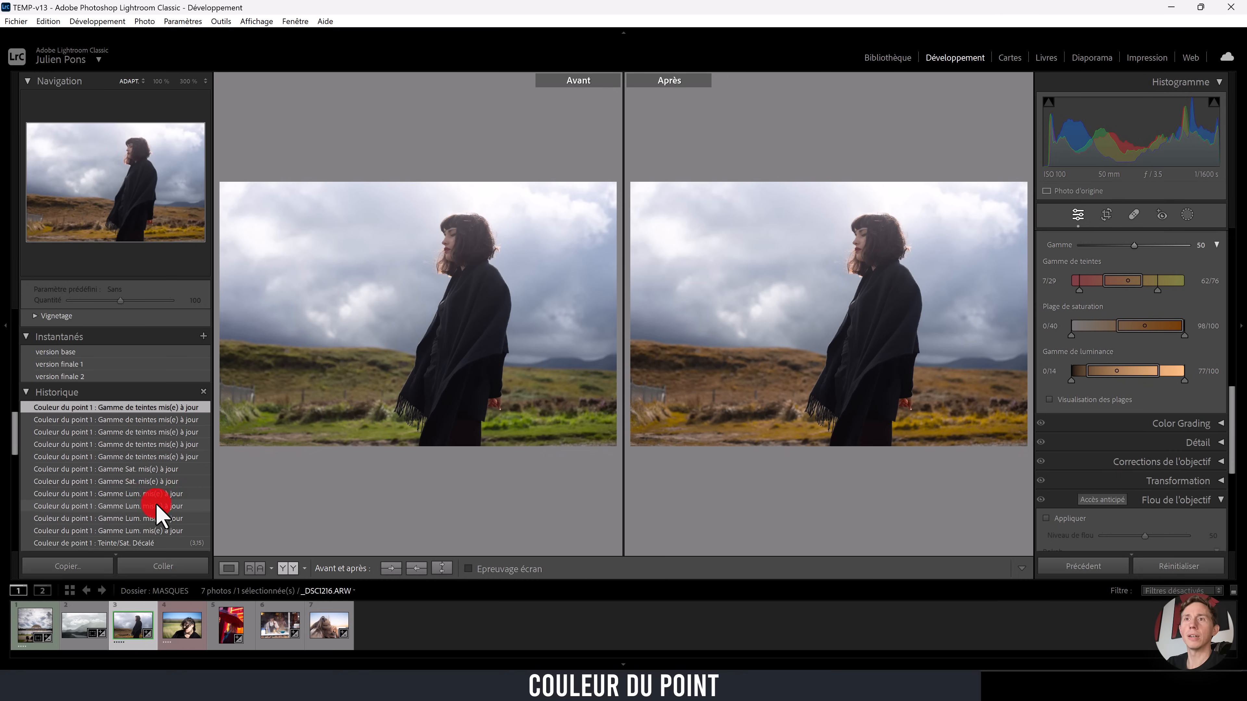
Step: Examine the portrait's edit history, from the import through the yellow, green and blue variations to the Couleur du point adjustments
scroll(150, 506, "down", 10)
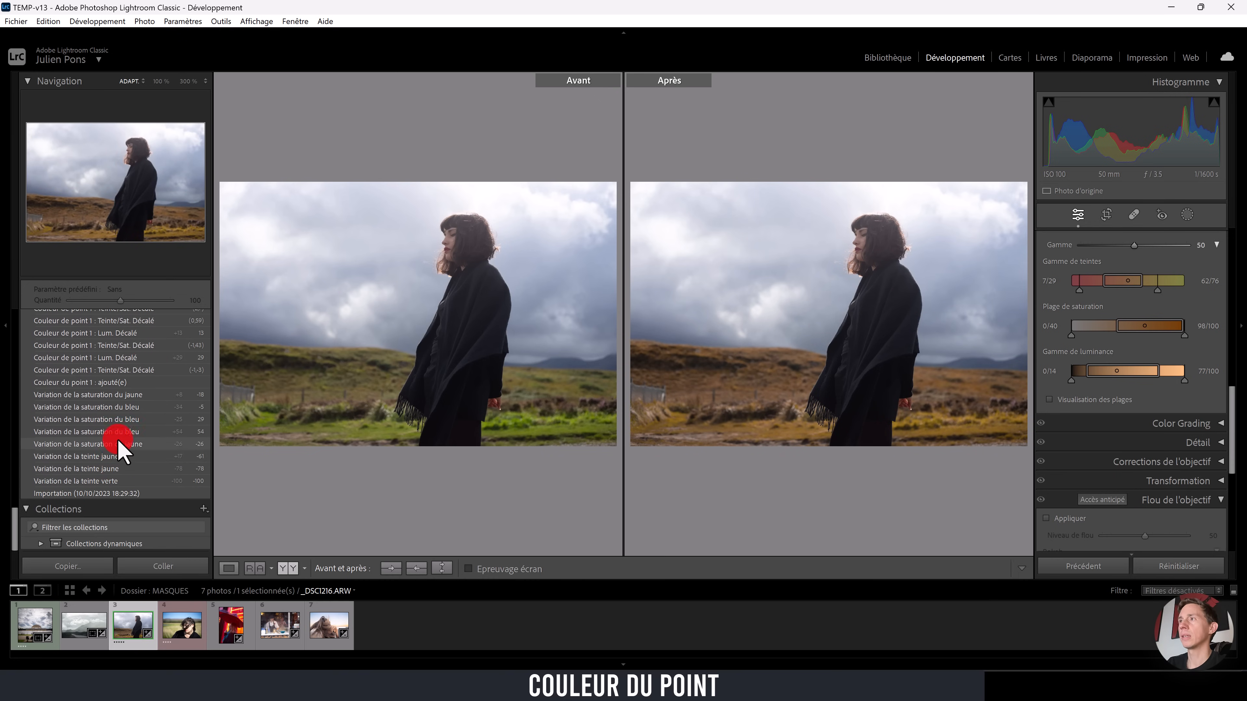
scroll(125, 442, "up", 5)
scroll(123, 404, "up", 2)
scroll(123, 404, "up", 5)
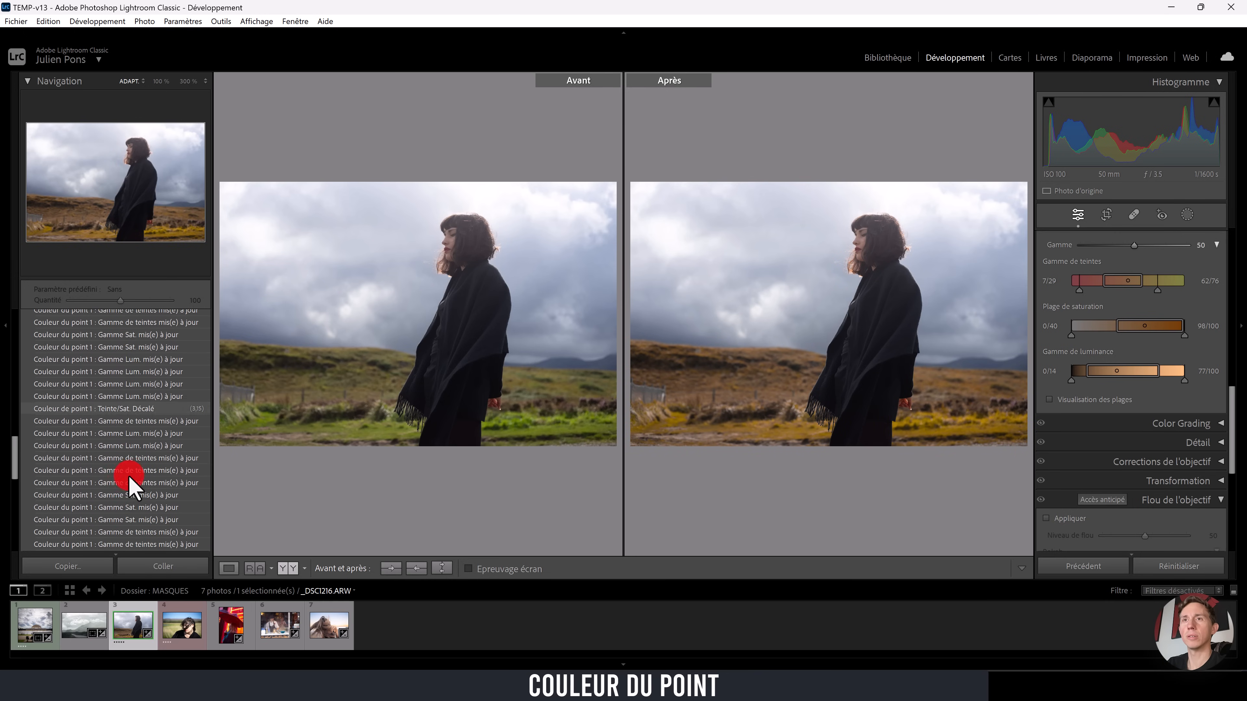
scroll(128, 420, "up", 3)
scroll(127, 442, "down", 5)
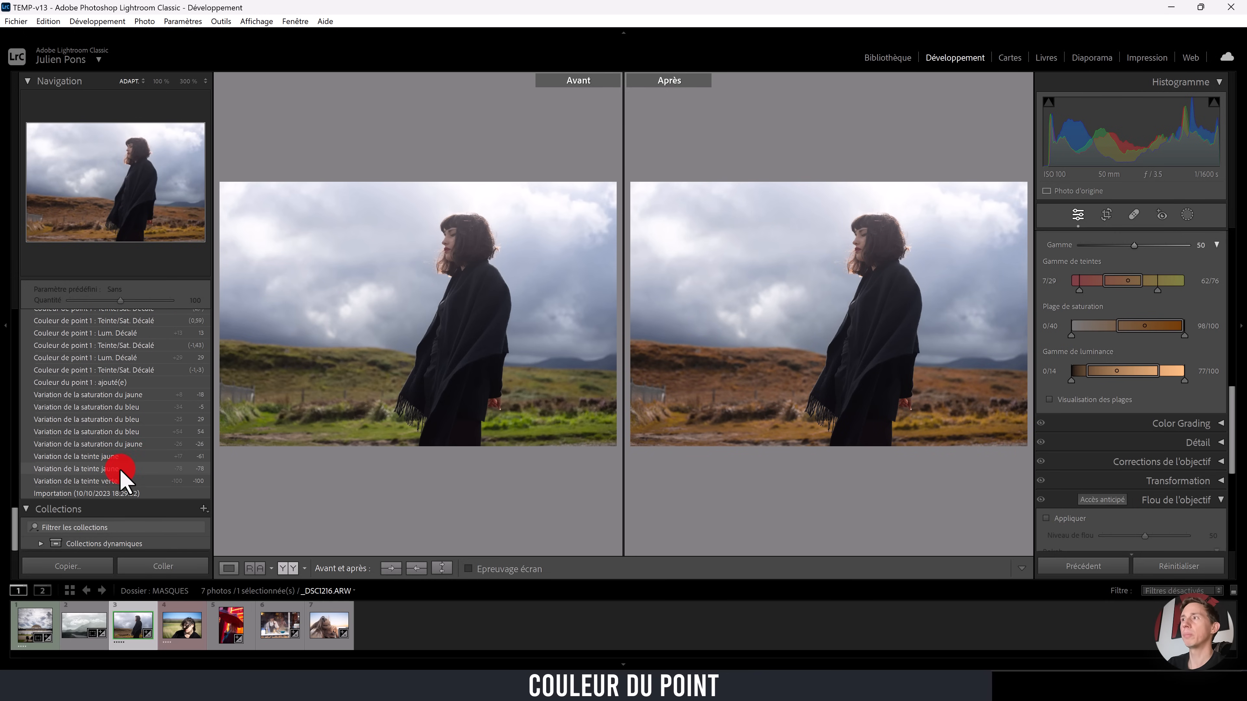
left_click(118, 482)
left_click(110, 321)
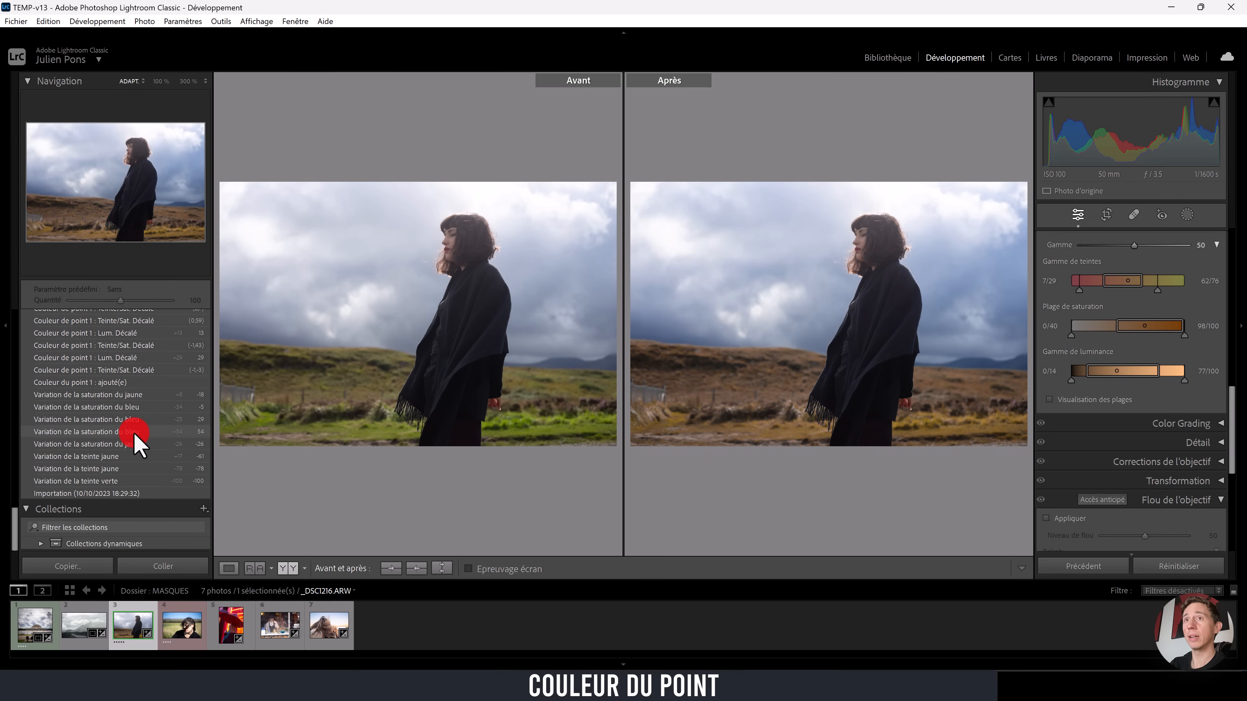
scroll(134, 437, "up", 3)
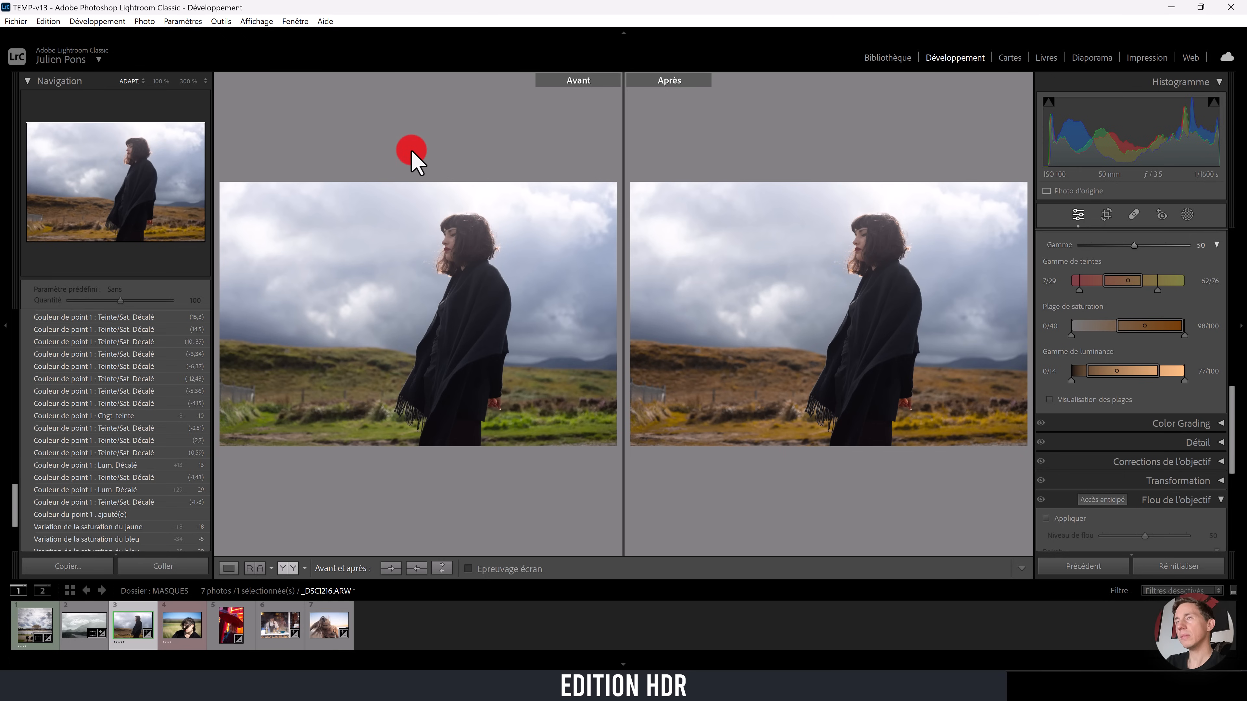
Step: Turn on HDR editing by default for HDR photos in the Paramètres prédéfinis preferences and accept the change
left_click(52, 22)
left_click(122, 224)
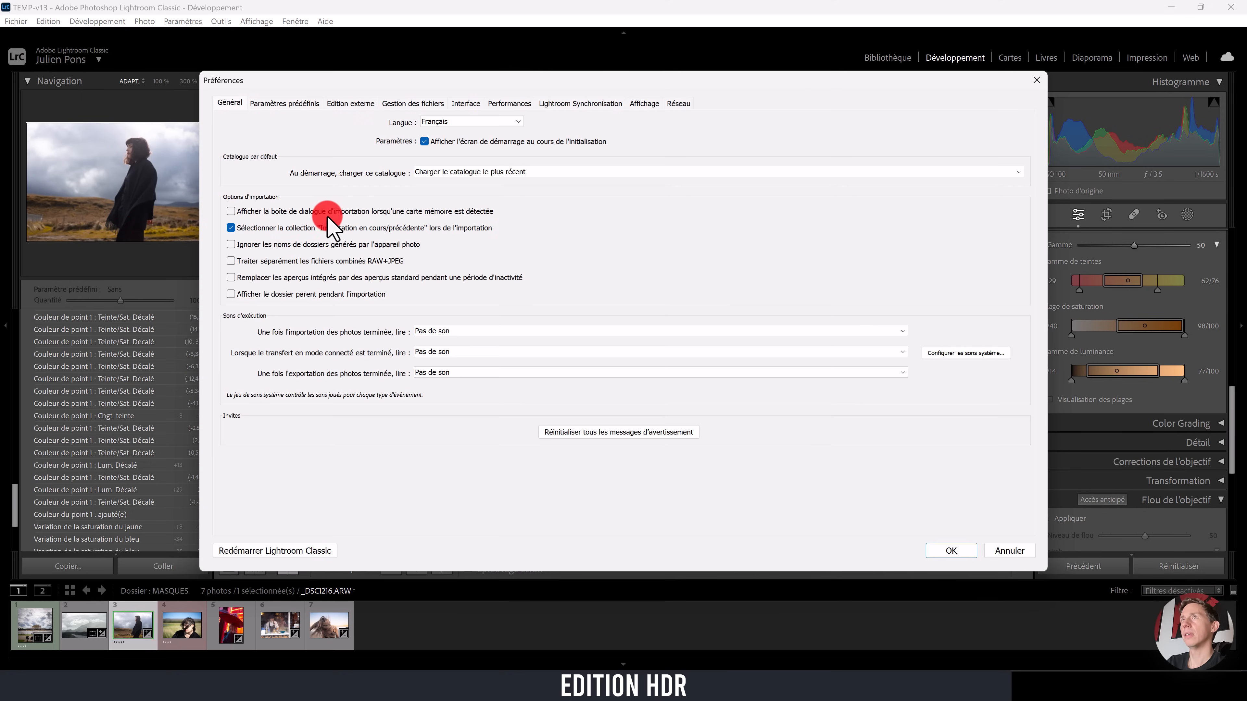
left_click(337, 99)
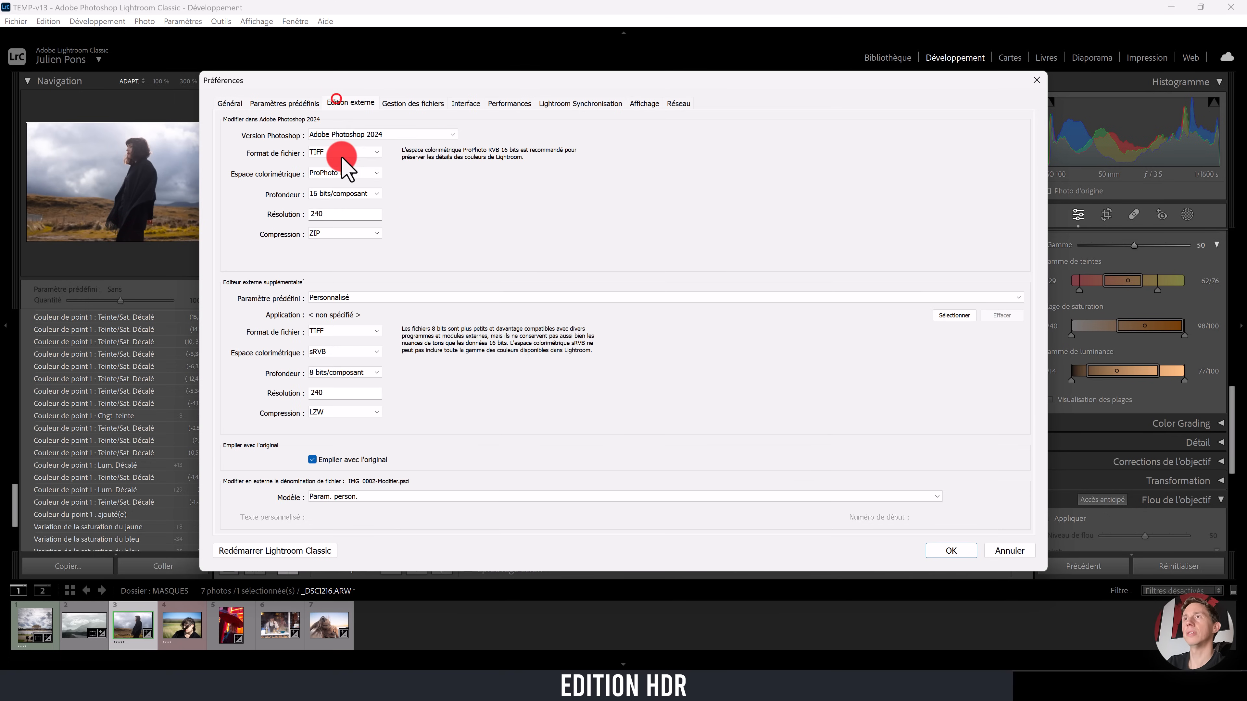
left_click(285, 102)
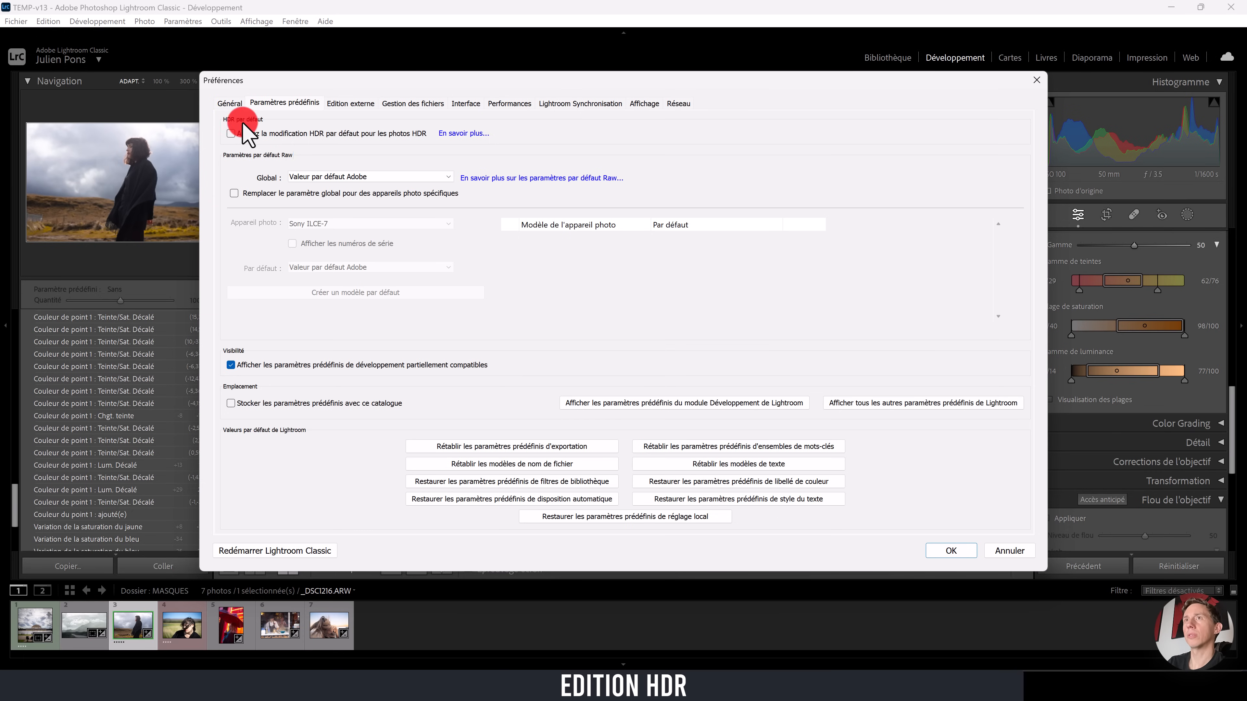
left_click(231, 134)
left_click(958, 551)
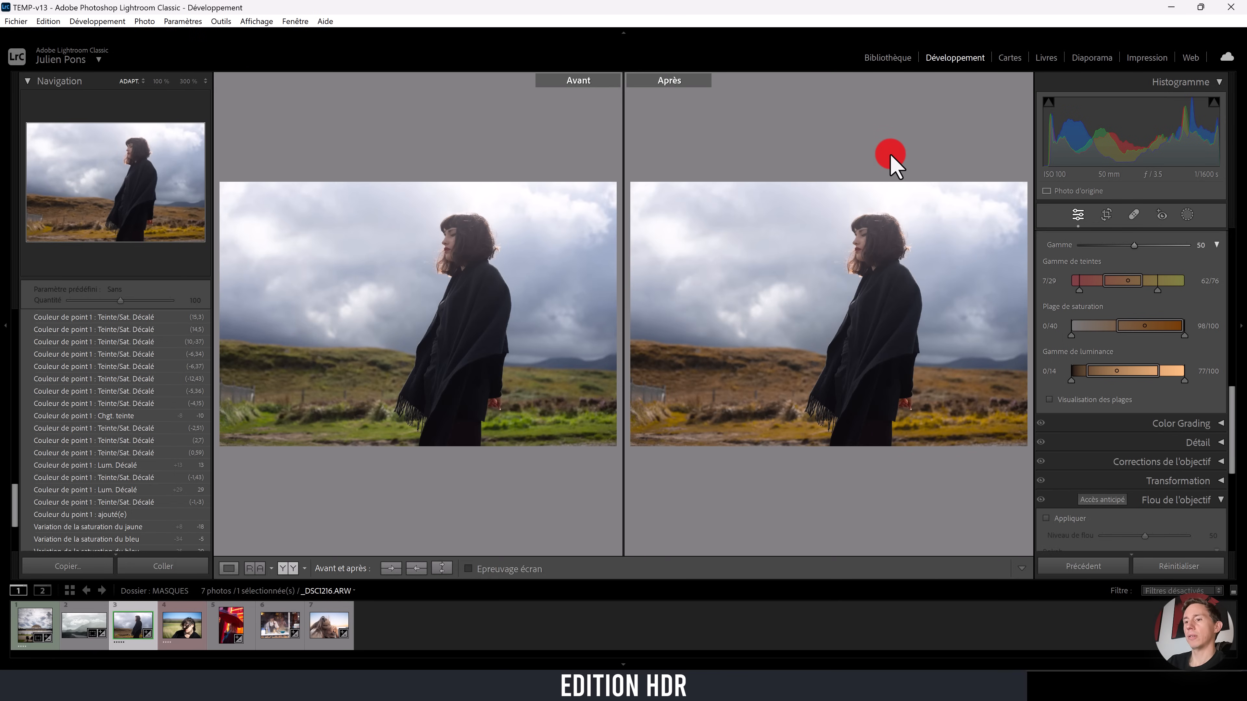
Step: Leave the before/after comparison, turn on HDR editing for the portrait in Réglages de base, and dismiss the High Dynamic Range introduction
key("y")
left_click_drag(1232, 398, 1231, 237)
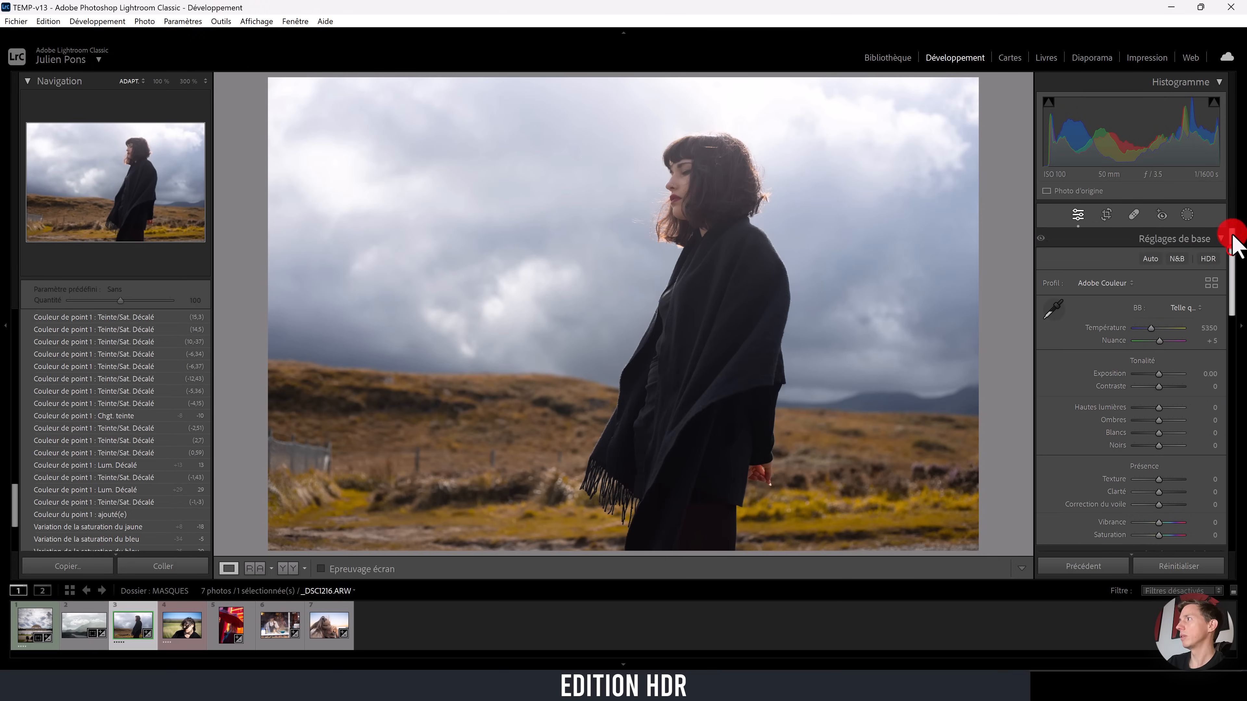
left_click(1209, 259)
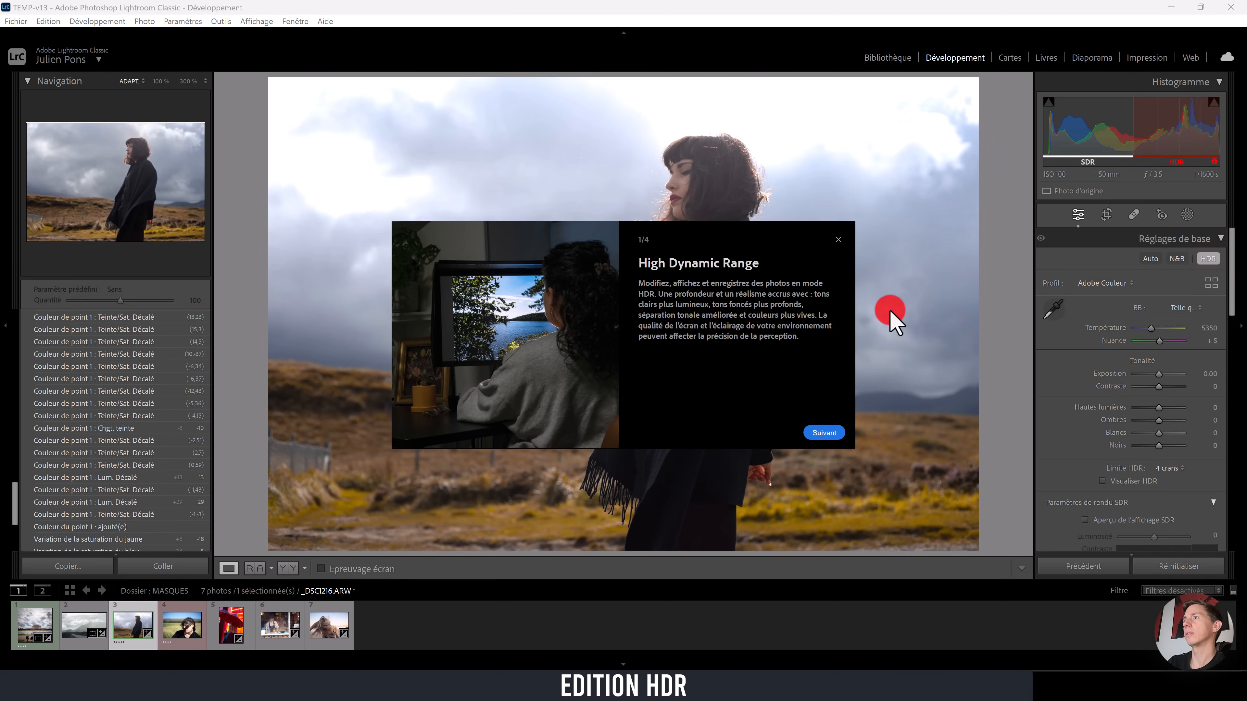
left_click(840, 239)
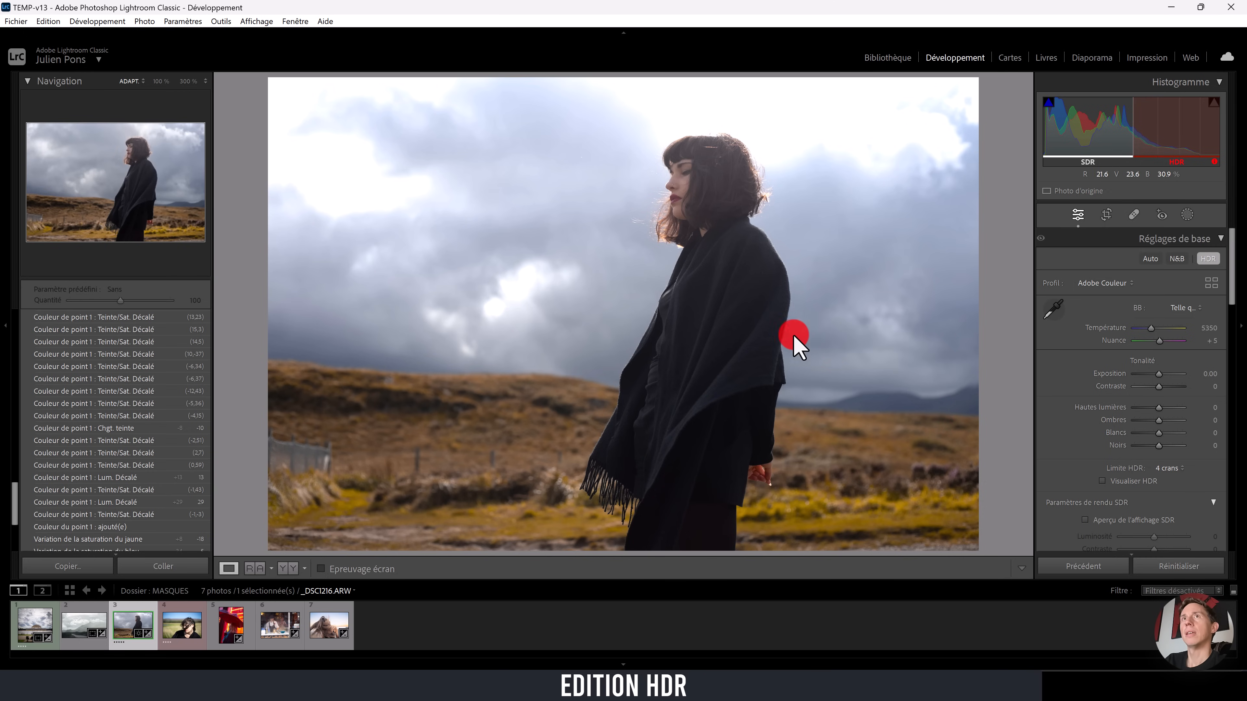
Step: Examine the HDR colour space choices of a TIFF export with Sortie HDR turned on, and cancel the export
left_click(17, 23)
left_click(123, 196)
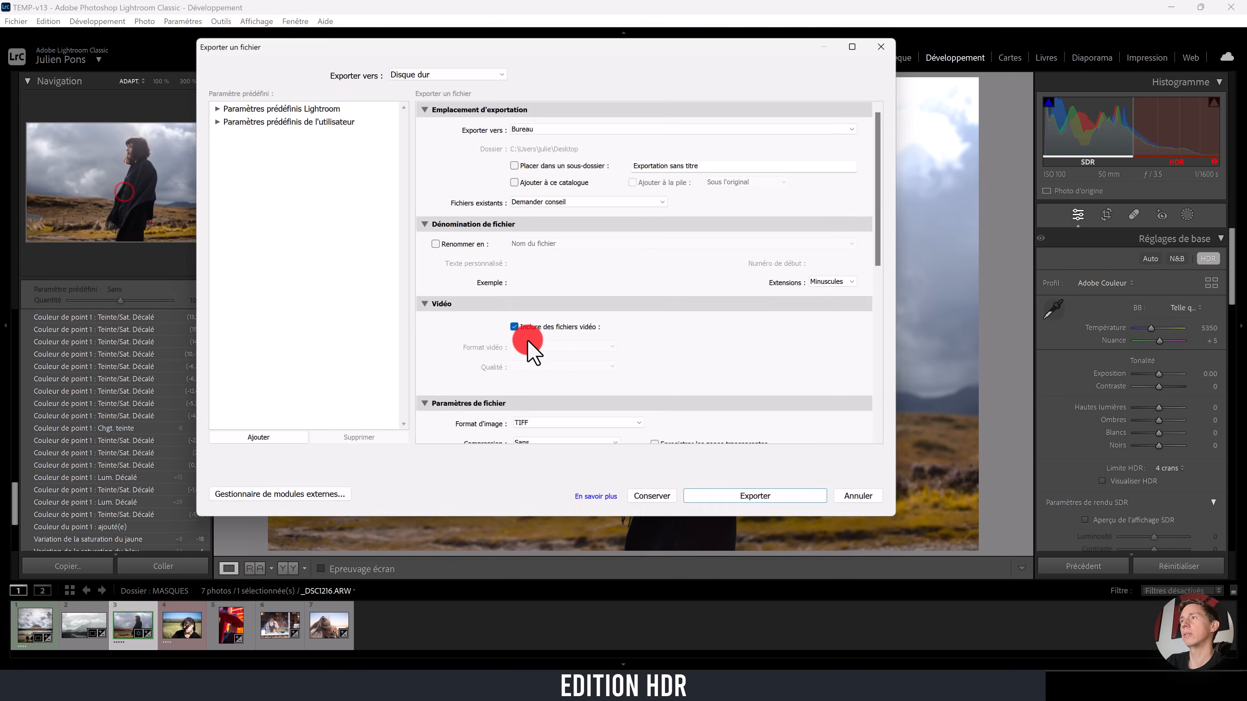
scroll(533, 349, "down", 8)
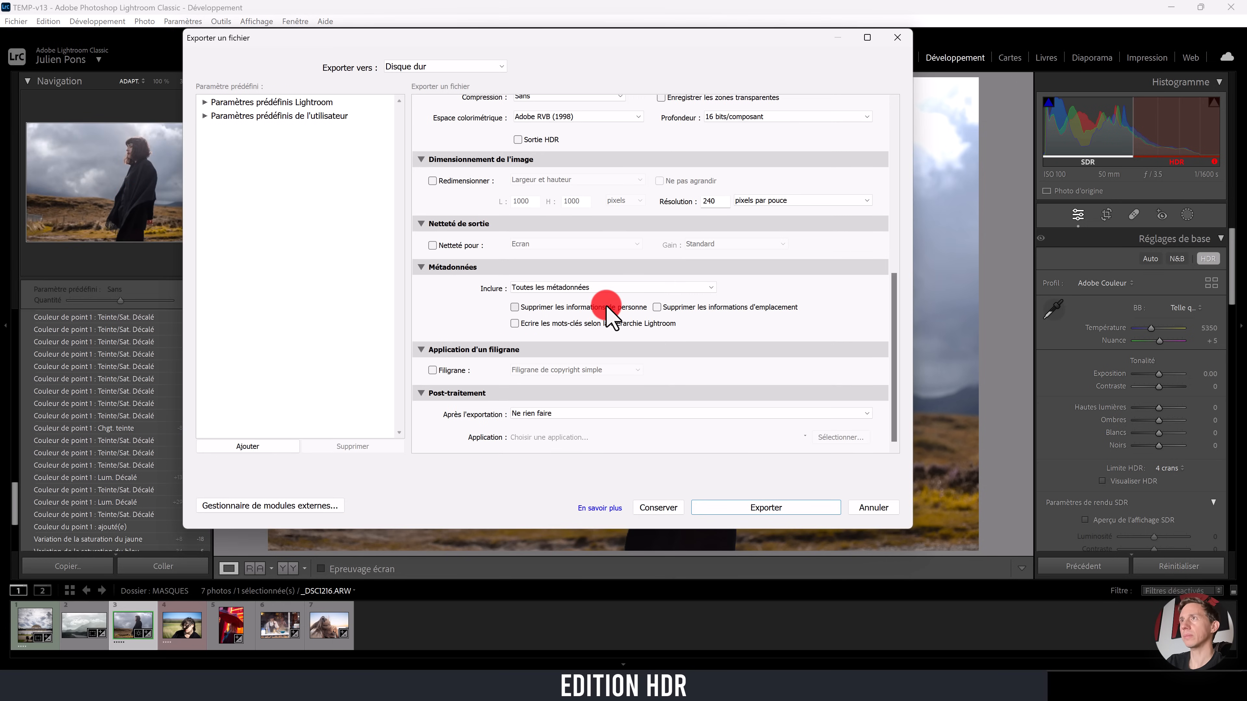
left_click(518, 140)
scroll(594, 191, "up", 8)
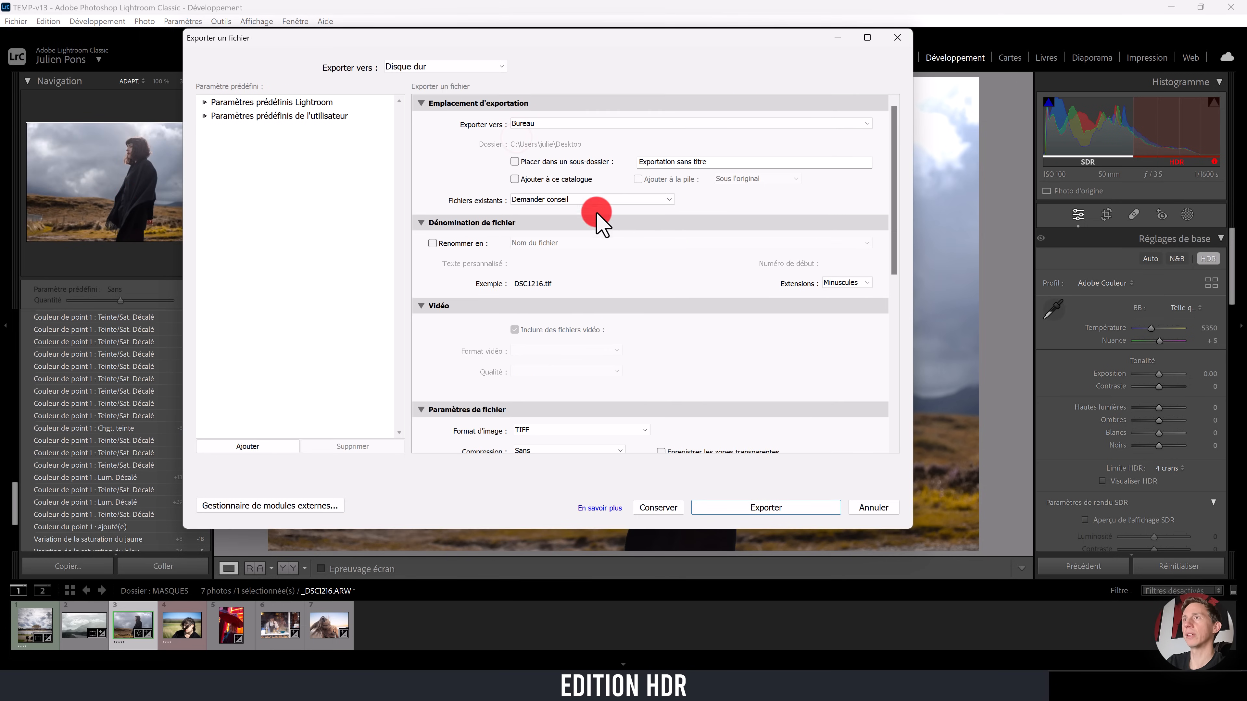
left_click_drag(899, 223, 895, 286)
left_click(610, 336)
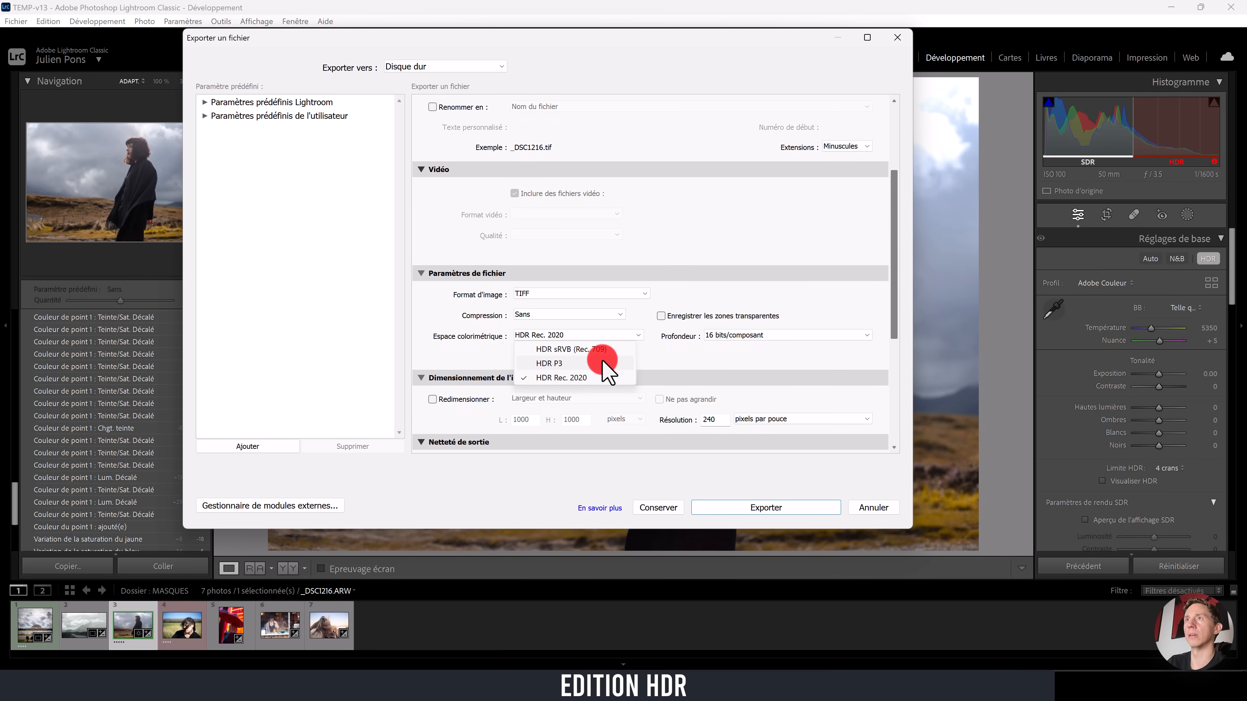
left_click(873, 507)
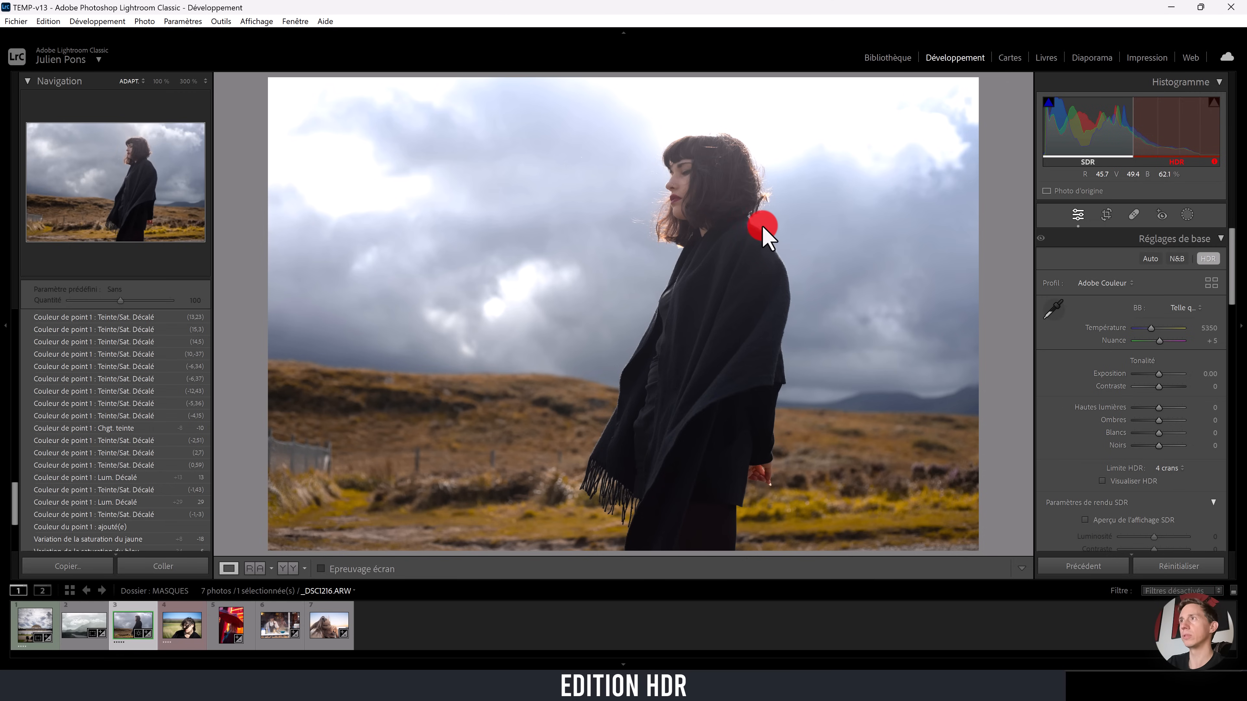
Step: Switch to Camera Raw with the blue flower photo, expand the Flou obj. settings and widen the editing panel
key("g")
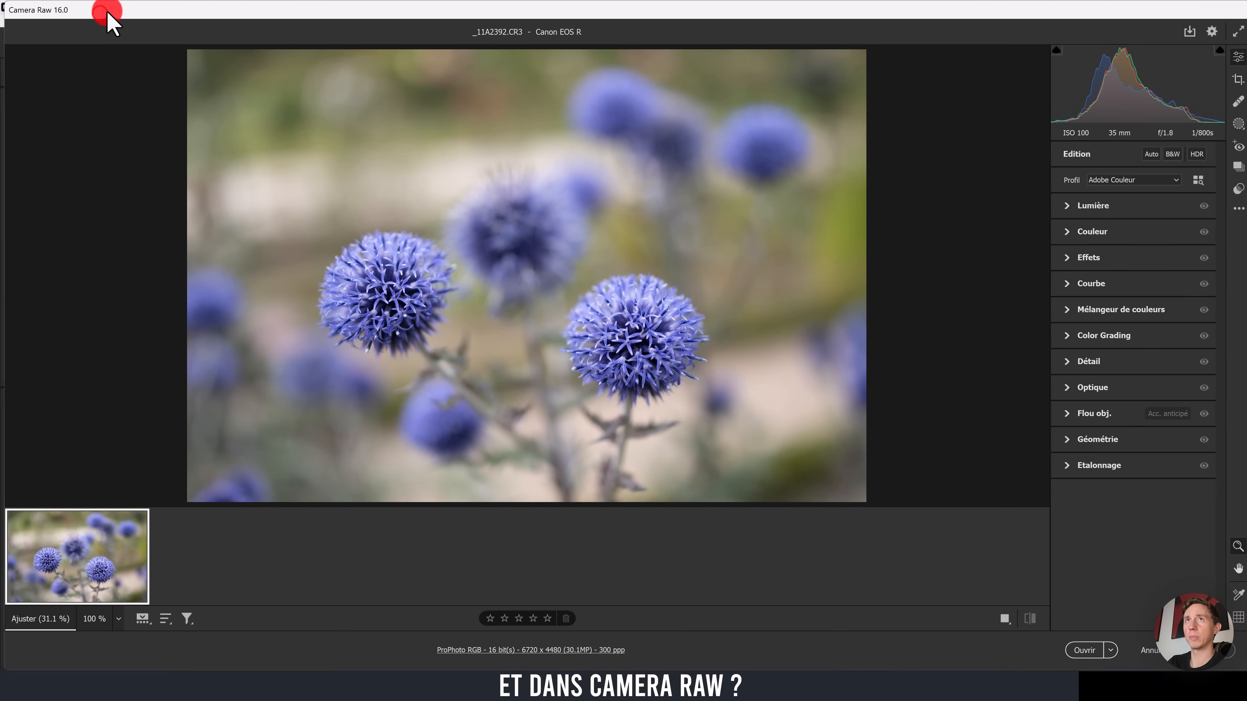
left_click(1062, 413)
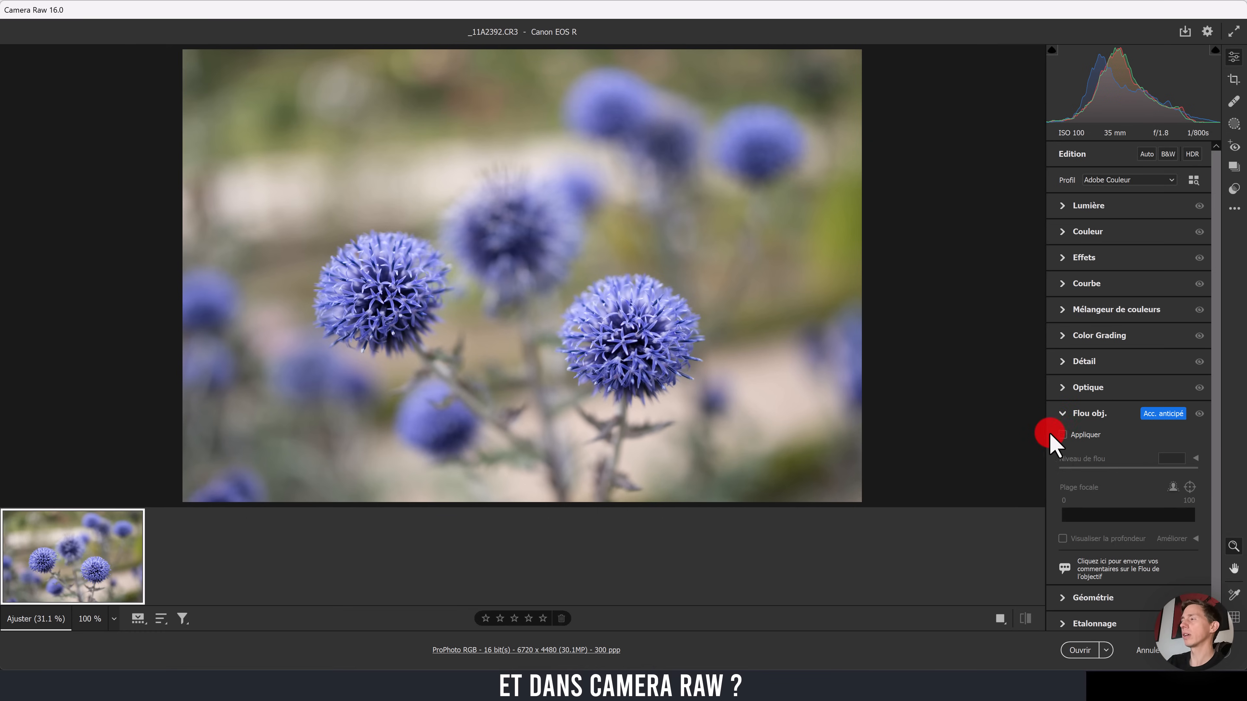
left_click_drag(1045, 424, 870, 425)
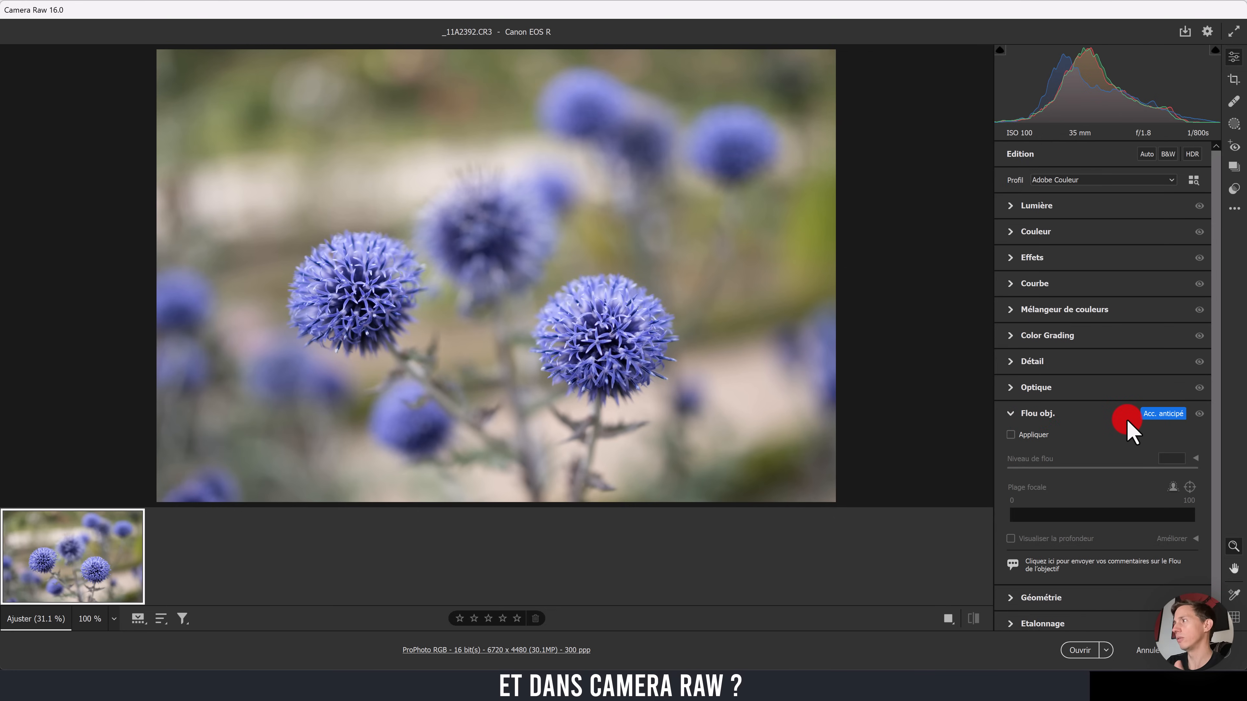
Step: Sample the blue of the flower in the foreground with Couleur du point and shift its hue to +4 and saturation to +10
left_click(1012, 310)
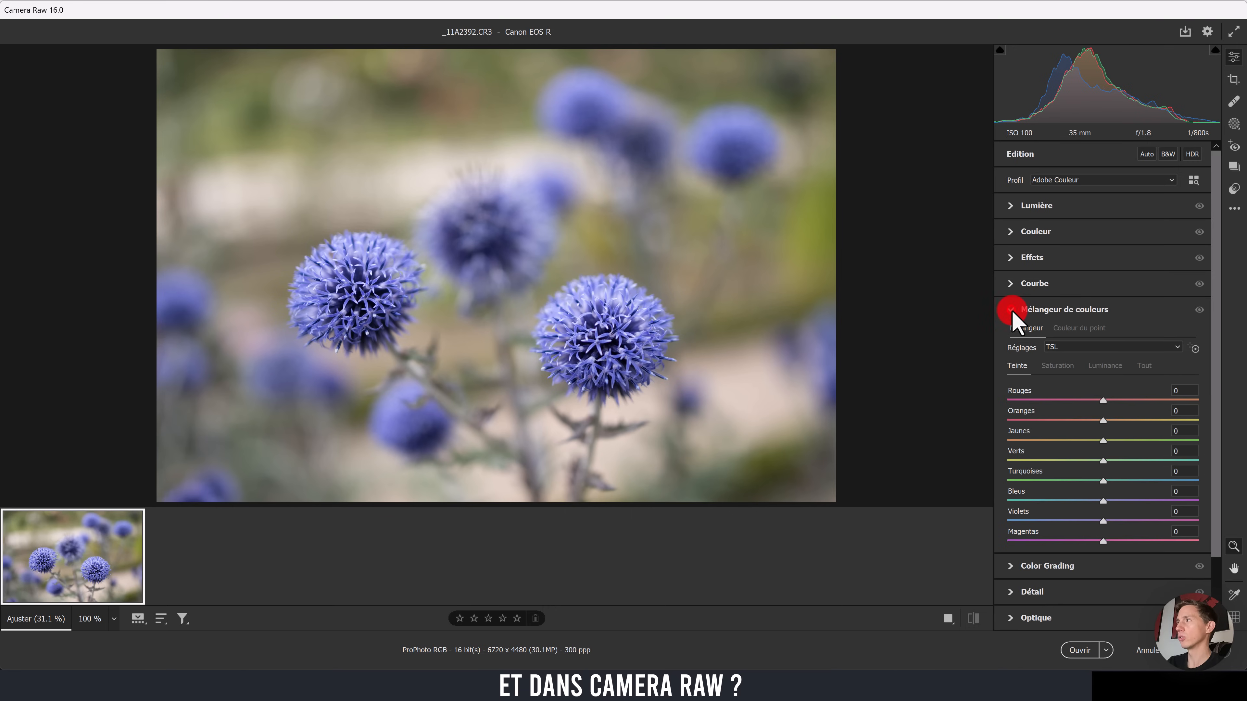
left_click(1087, 328)
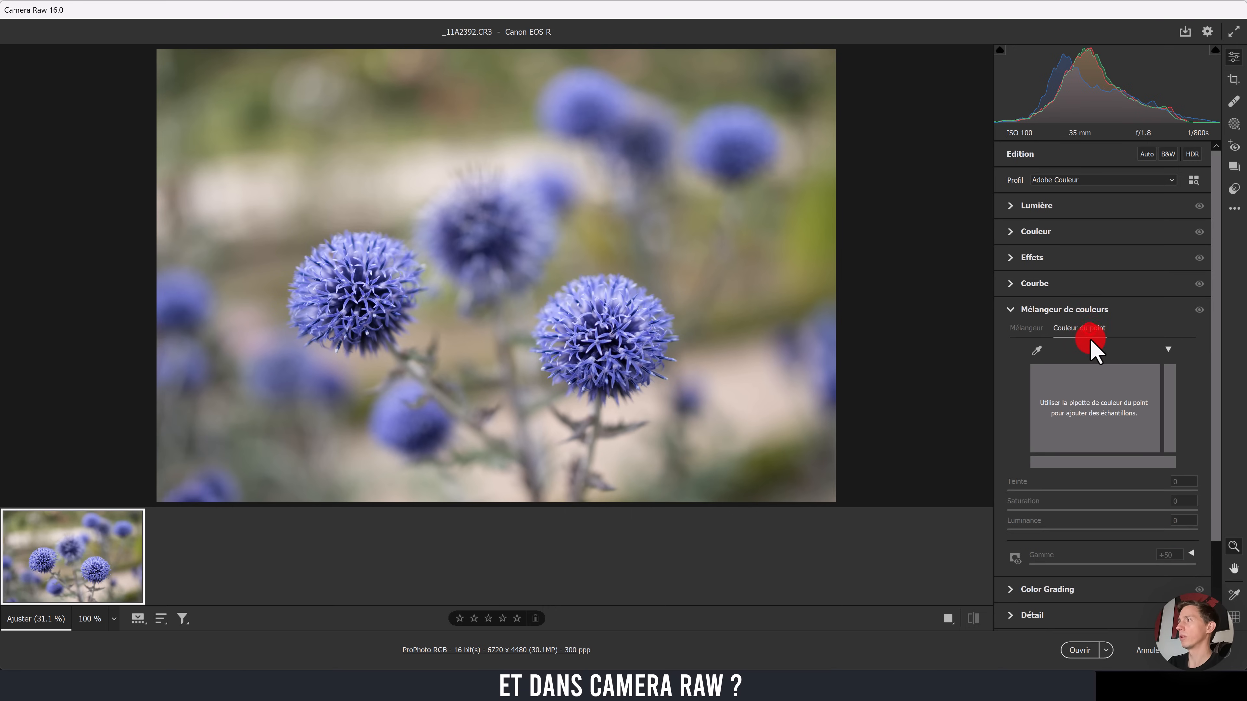
left_click(1038, 351)
left_click(602, 327)
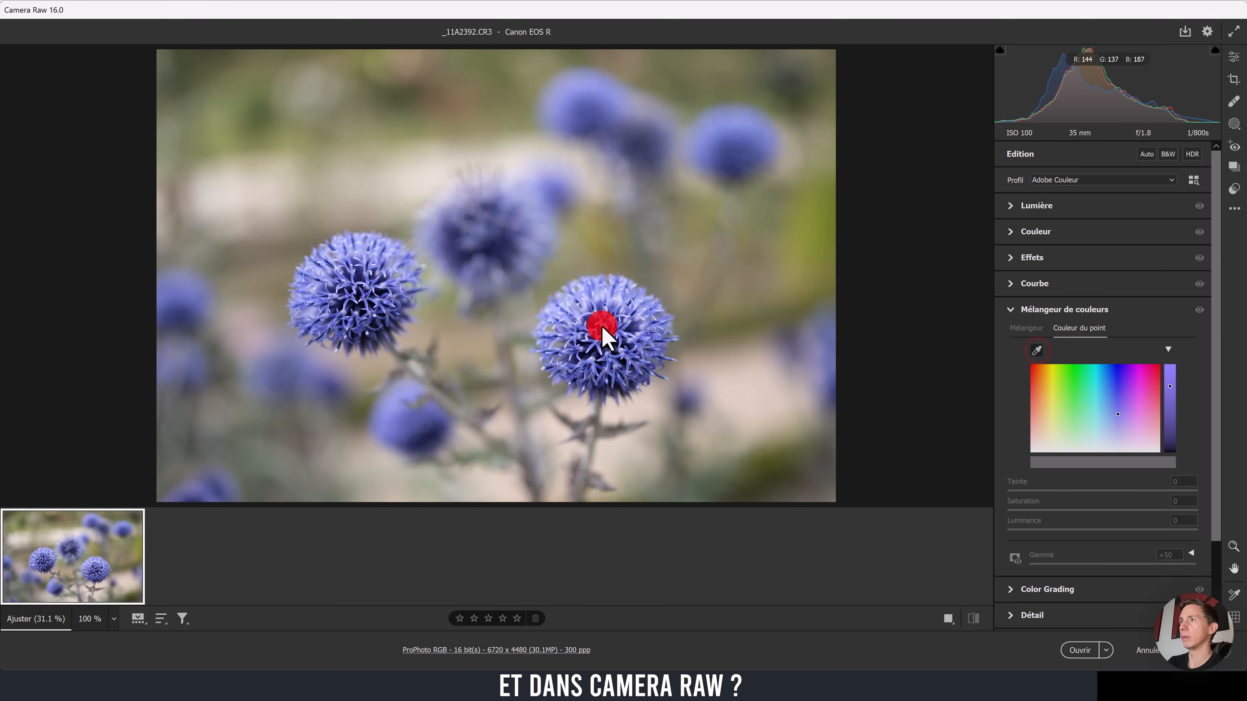
mouse_move(1102, 411)
left_mouse_down()
mouse_move(1091, 408)
mouse_move(1100, 413)
left_mouse_up()
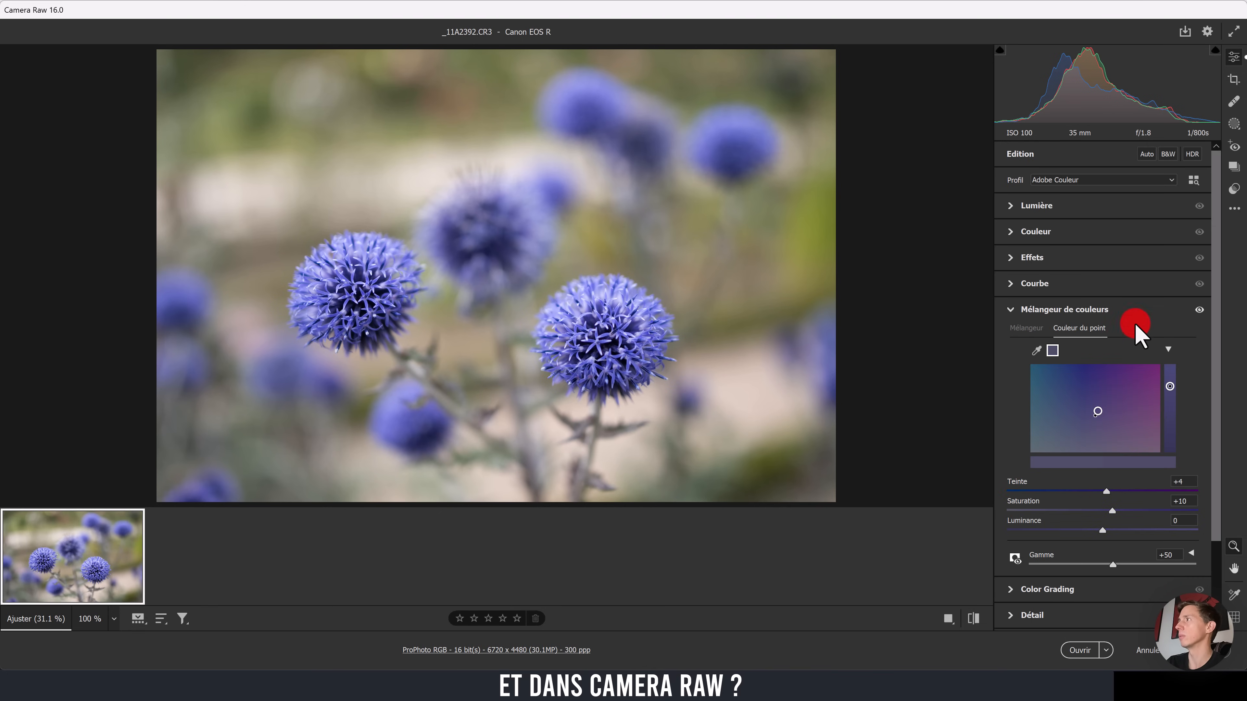
Step: Try HDR mode on the flower photo, skipping its guided introduction, and turn the mode off again
left_click(1193, 154)
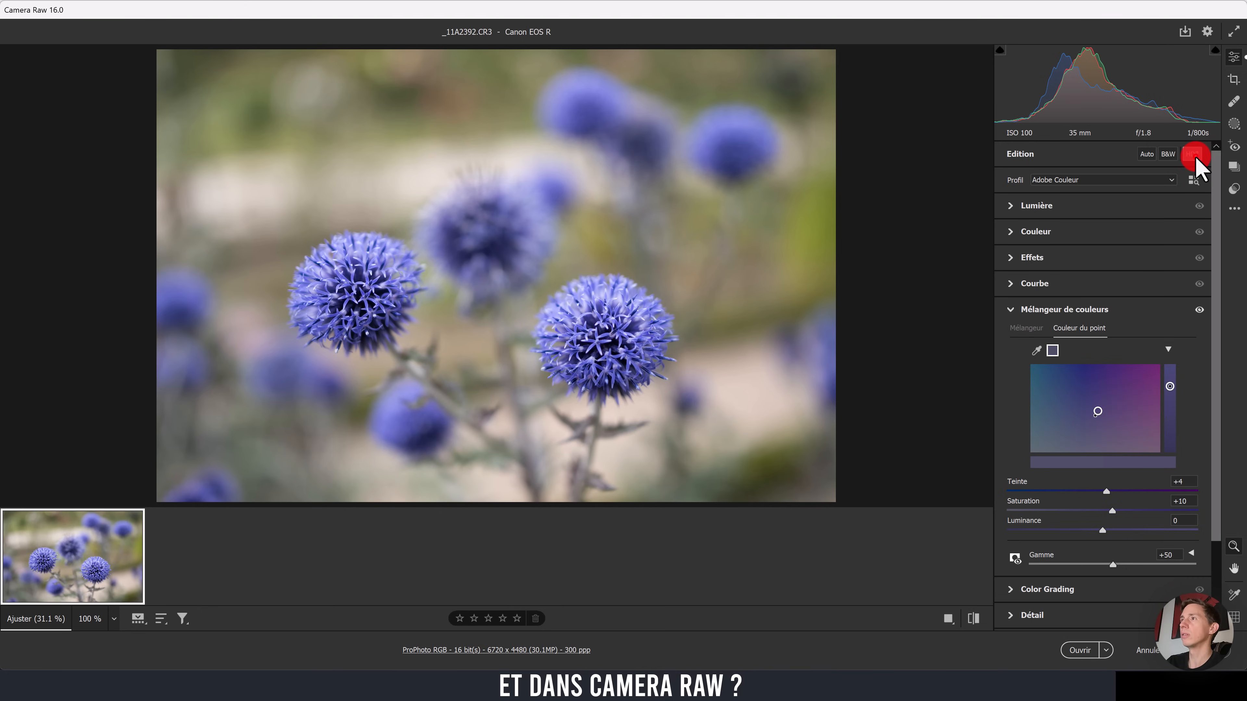
left_click(1195, 157)
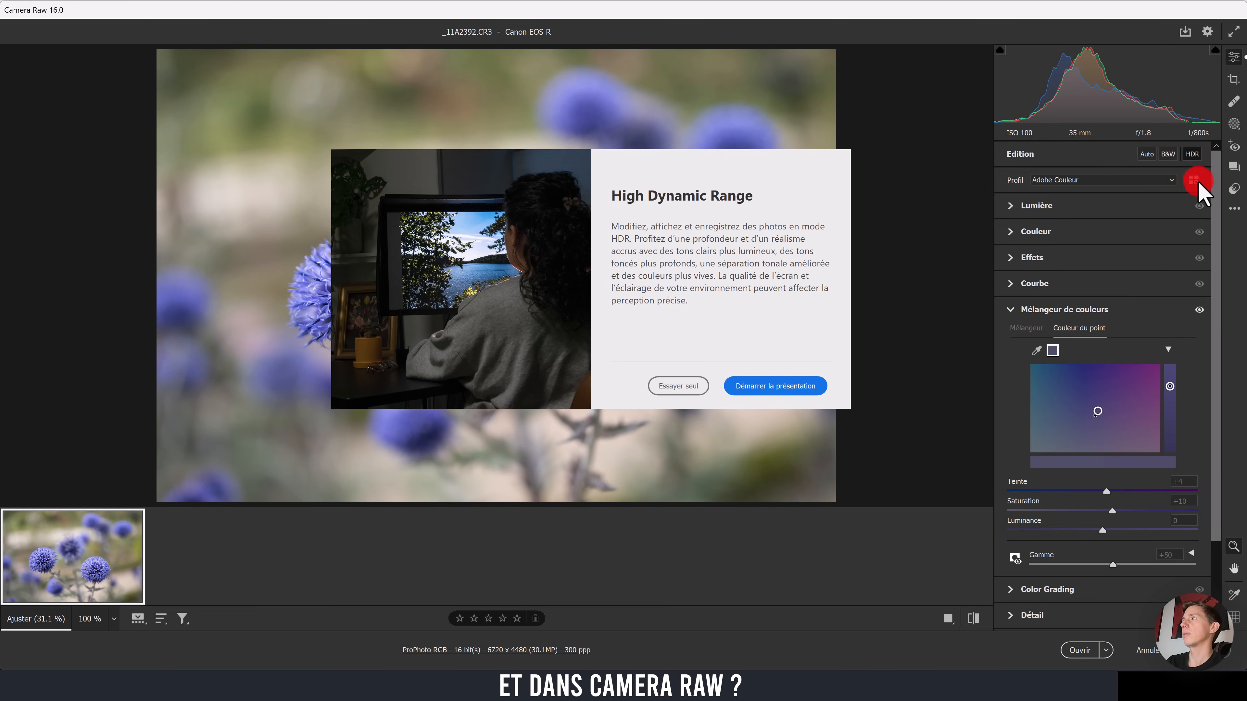
left_click(686, 386)
left_click(1194, 153)
left_click(1194, 154)
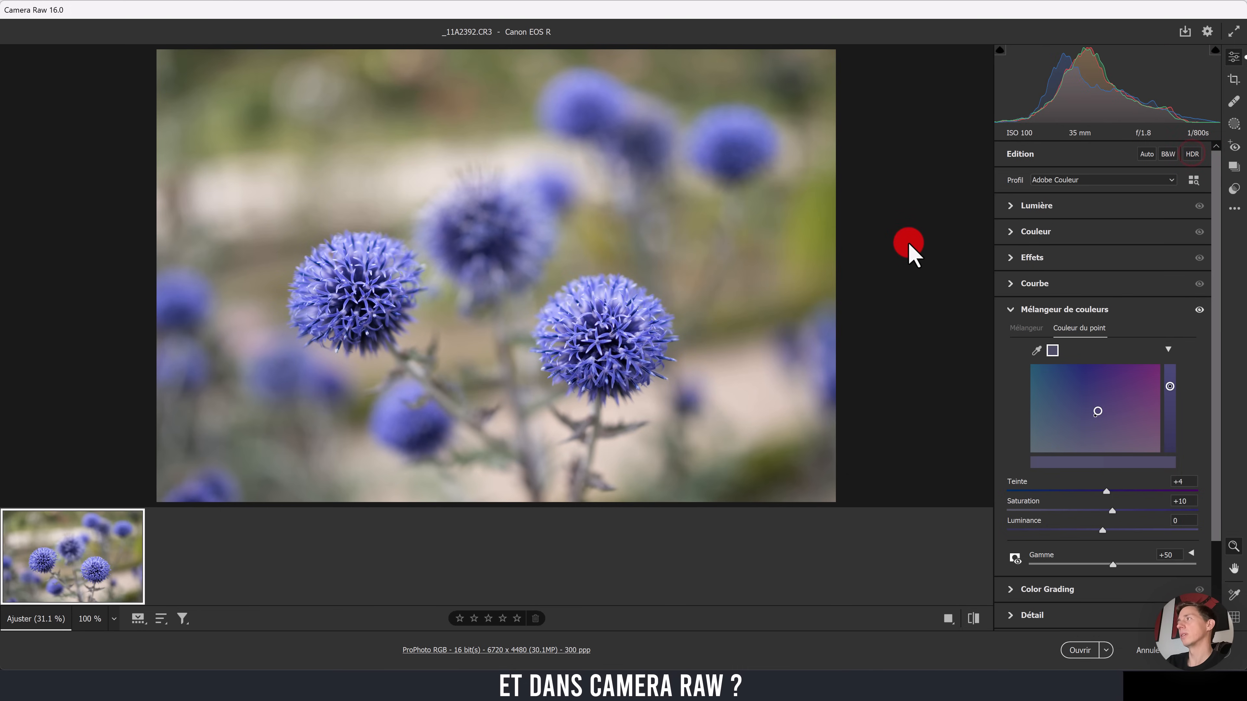